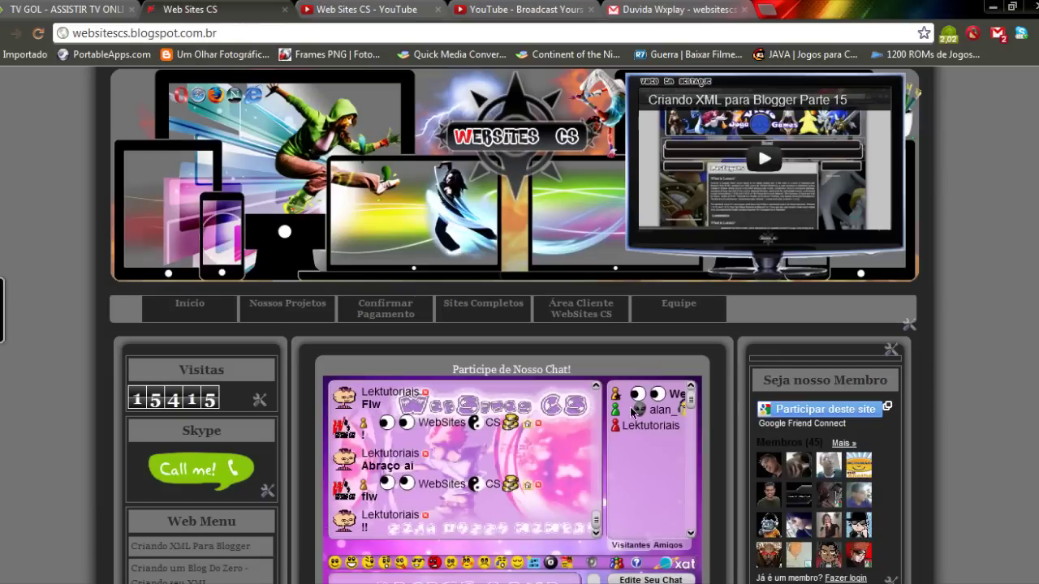
# Open the blog's Equipe page and scroll down to the team member profile.
pyautogui.click(664, 313)
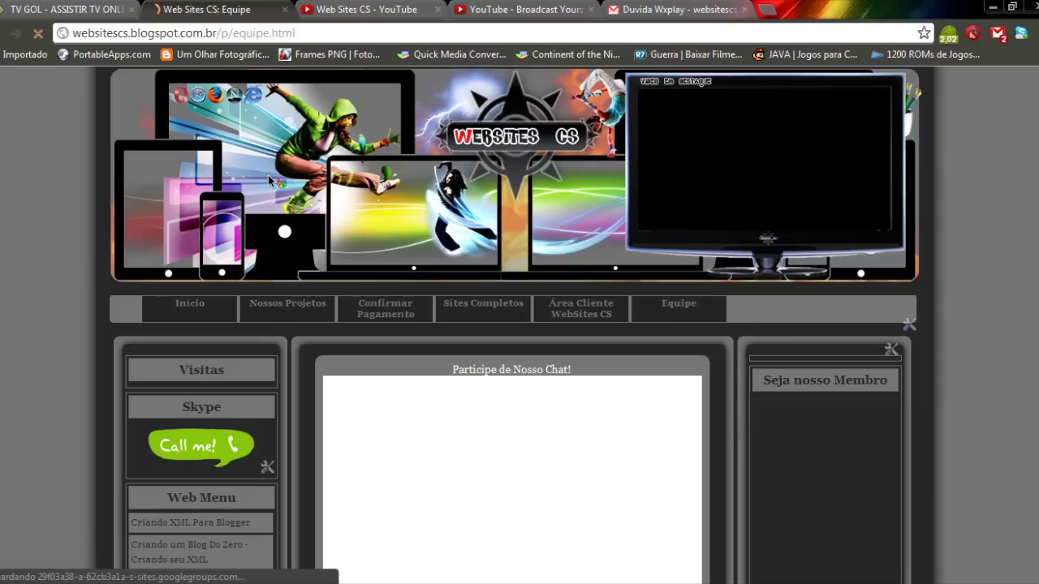
pyautogui.scroll(-5, 269, 180)
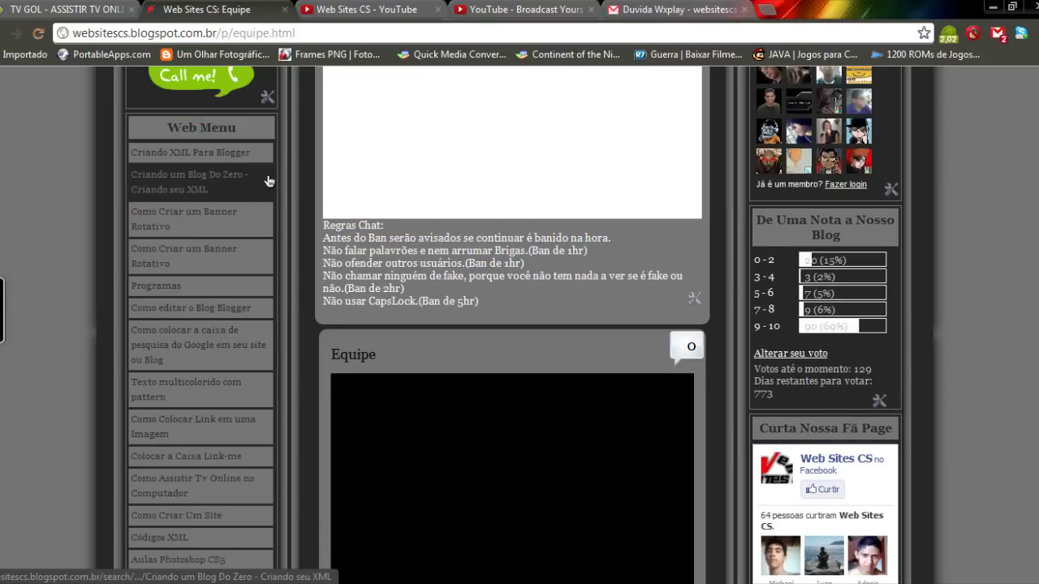
pyautogui.scroll(-4, 310, 195)
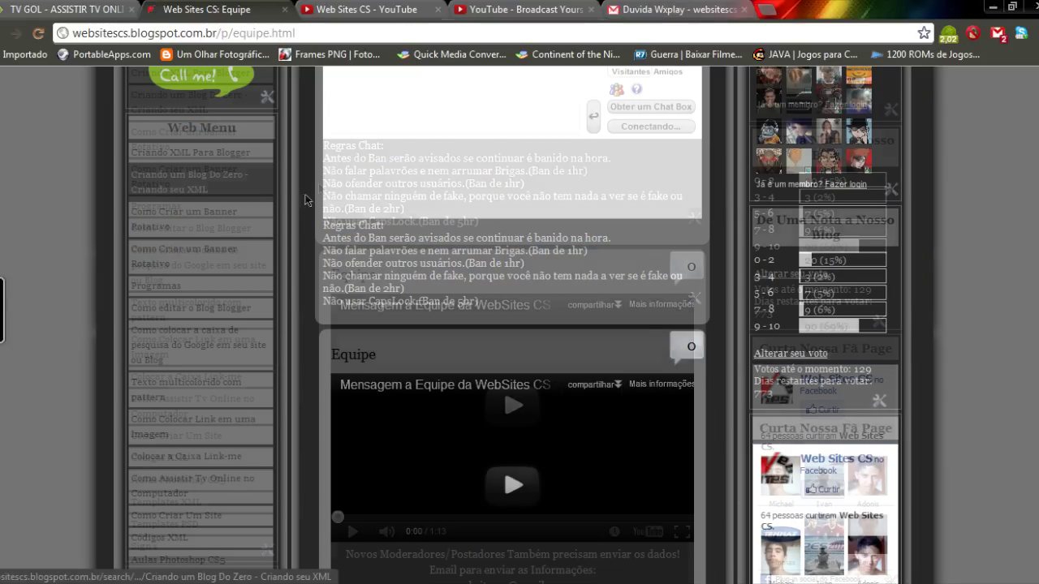
pyautogui.scroll(-2, 310, 175)
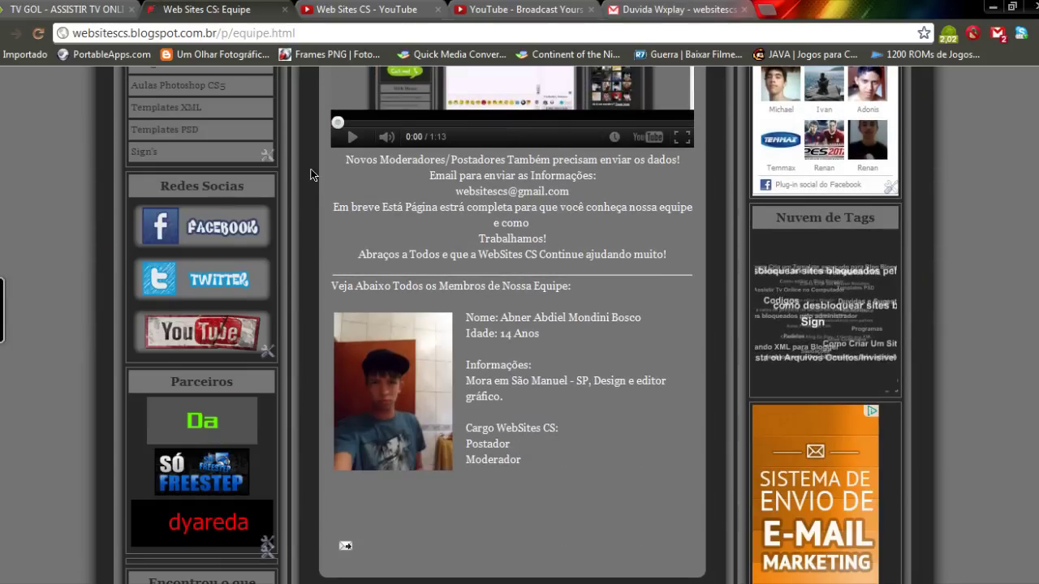
pyautogui.scroll(6, 310, 174)
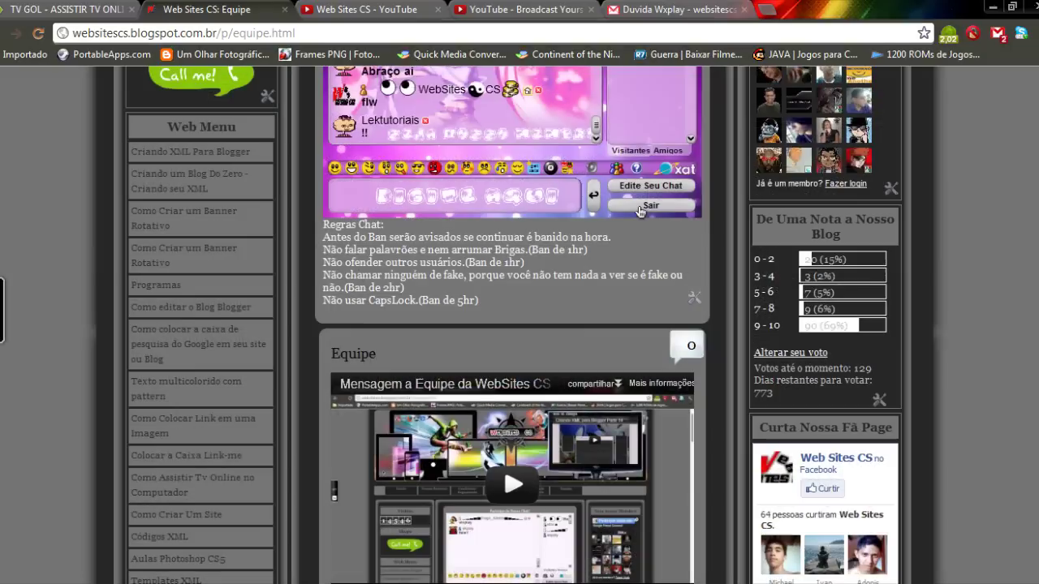
pyautogui.scroll(2, 534, 263)
pyautogui.scroll(-4, 487, 268)
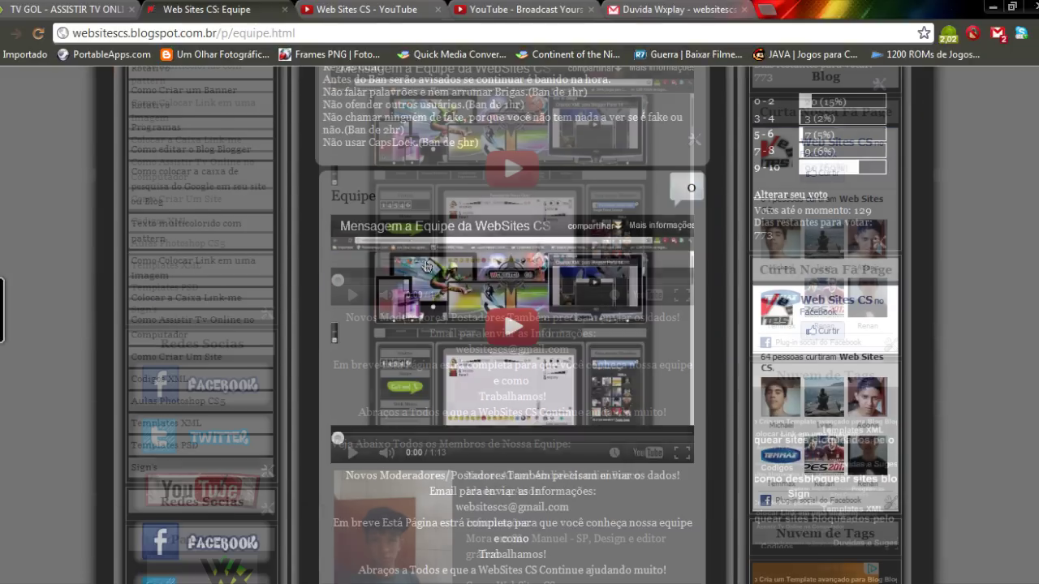
pyautogui.scroll(-5, 403, 273)
pyautogui.scroll(-4, 311, 295)
pyautogui.scroll(2, 316, 297)
pyautogui.scroll(2, 314, 300)
# Highlight parts of the profile: the intro line, the member's name, age and 'Design gráfico'.
pyautogui.moveTo(313, 294); pyautogui.dragTo(571, 286)
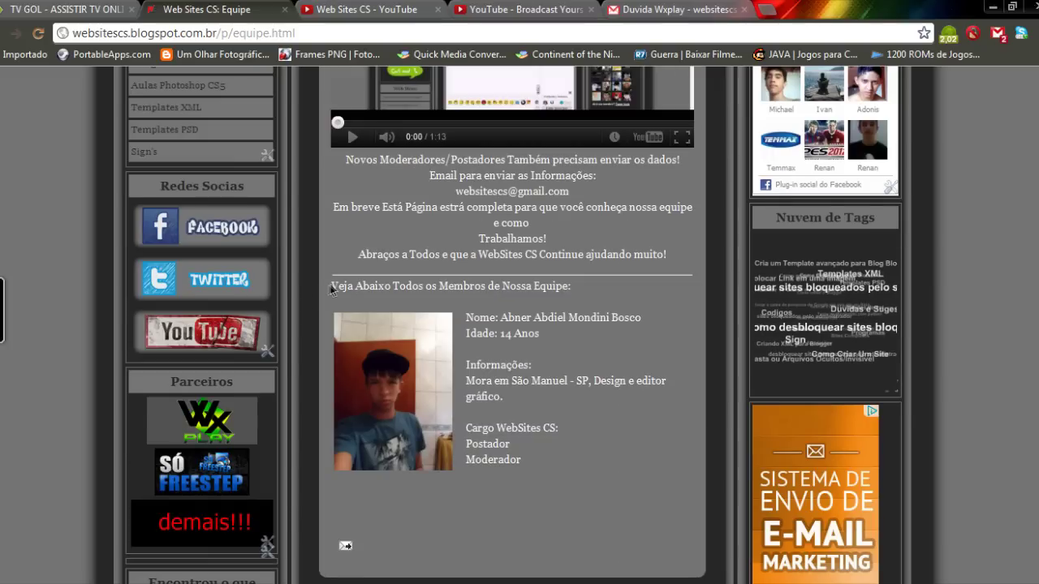
pyautogui.click(475, 288)
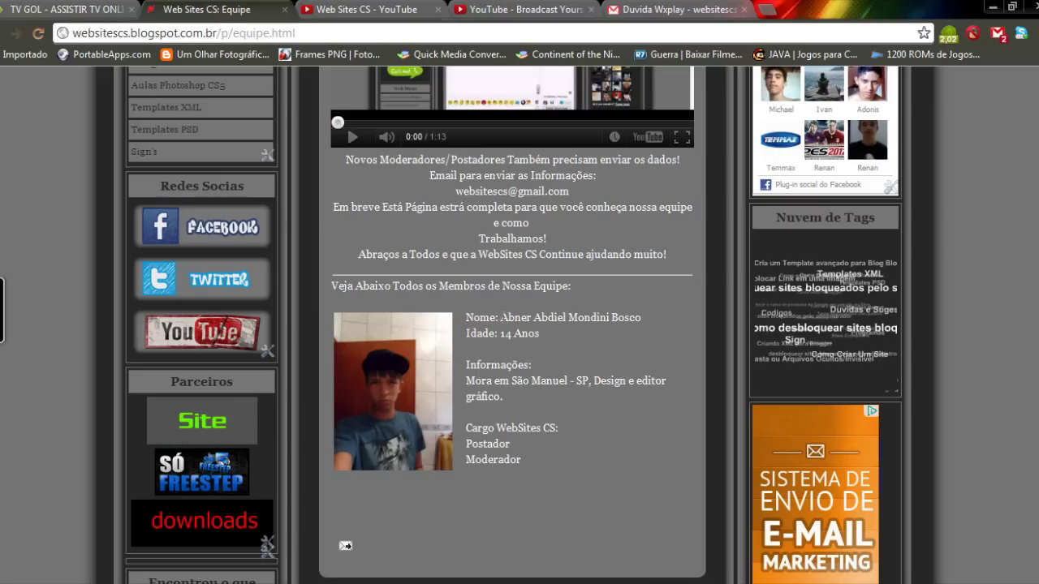
pyautogui.doubleClick(515, 317)
pyautogui.click(536, 357)
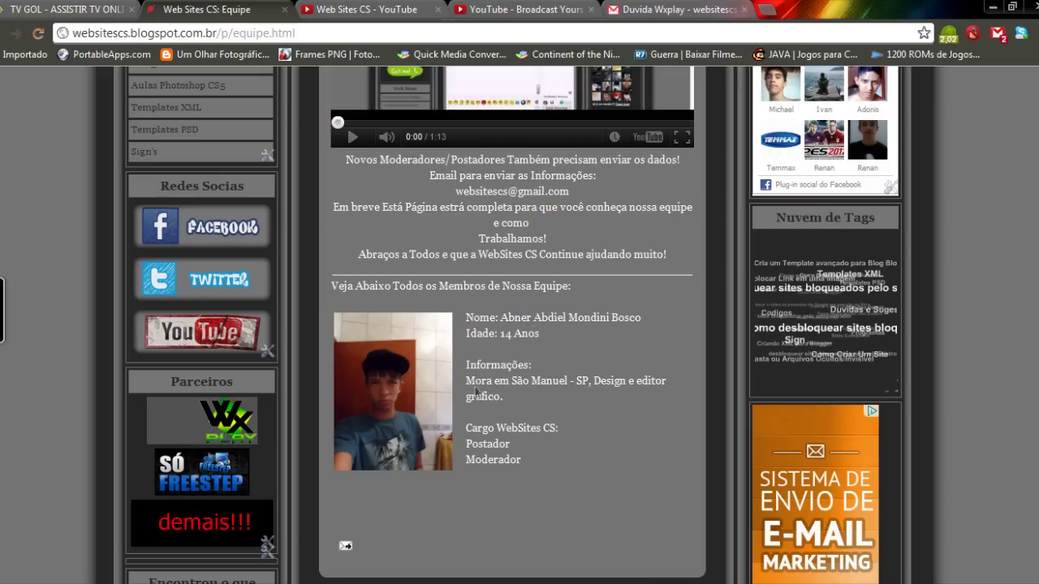
pyautogui.moveTo(500, 333); pyautogui.dragTo(506, 334)
pyautogui.click(506, 334)
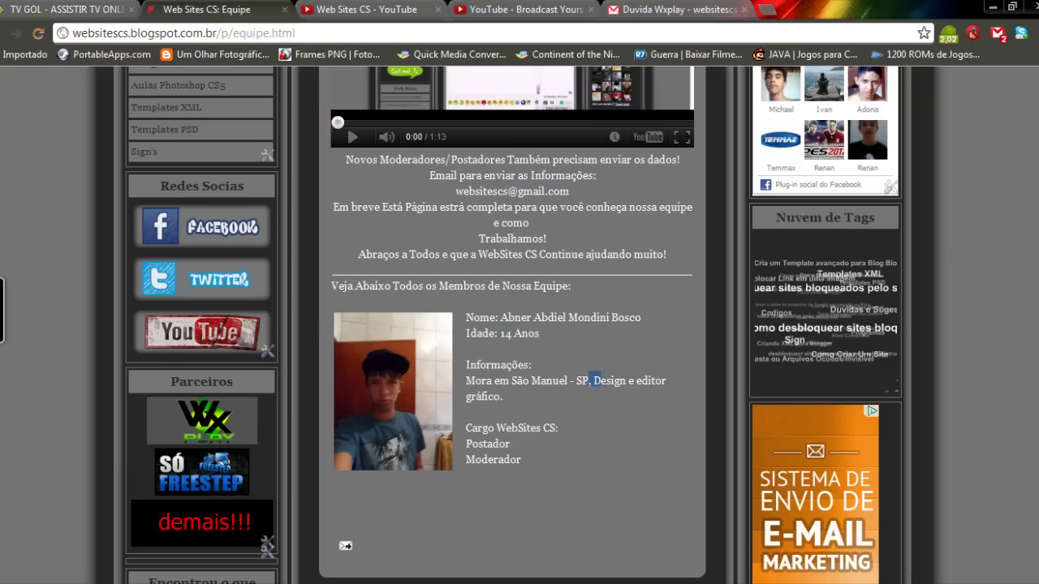
pyautogui.doubleClick(607, 381)
pyautogui.click(607, 387)
pyautogui.doubleClick(607, 381)
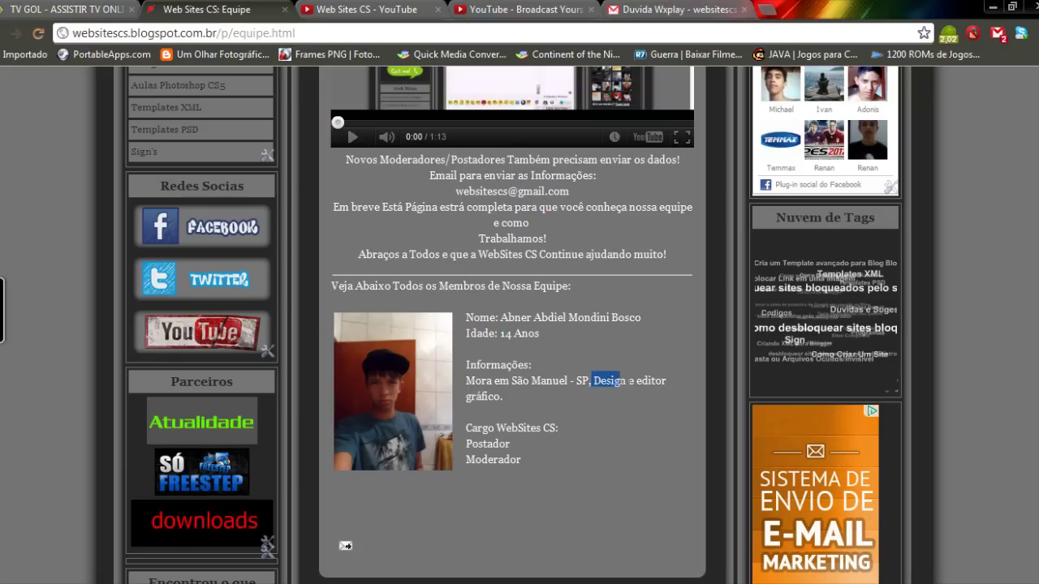
pyautogui.moveTo(607, 381); pyautogui.dragTo(529, 399)
pyautogui.click(504, 400)
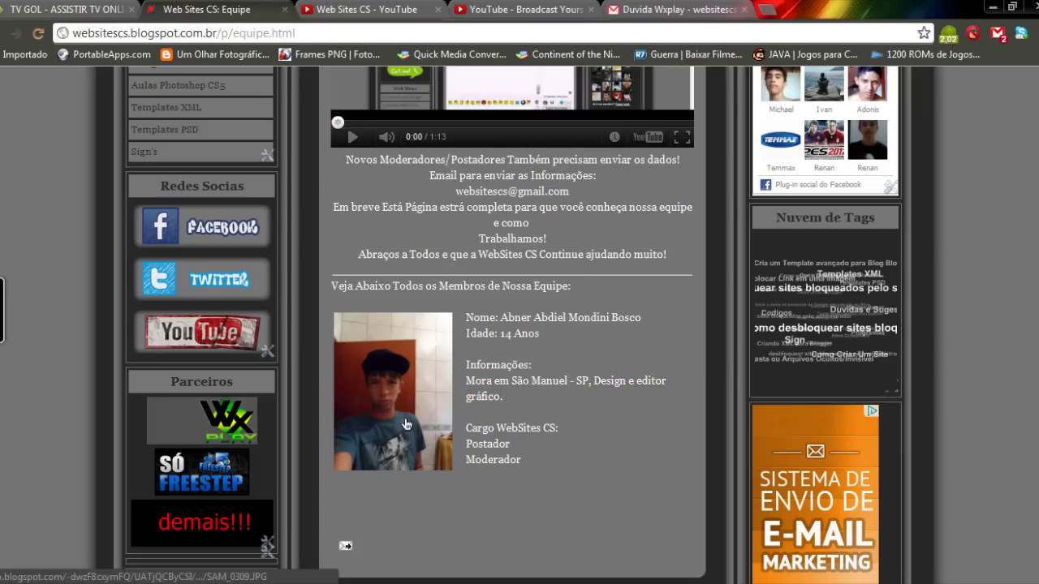
pyautogui.scroll(5, 276, 343)
pyautogui.scroll(6, 275, 342)
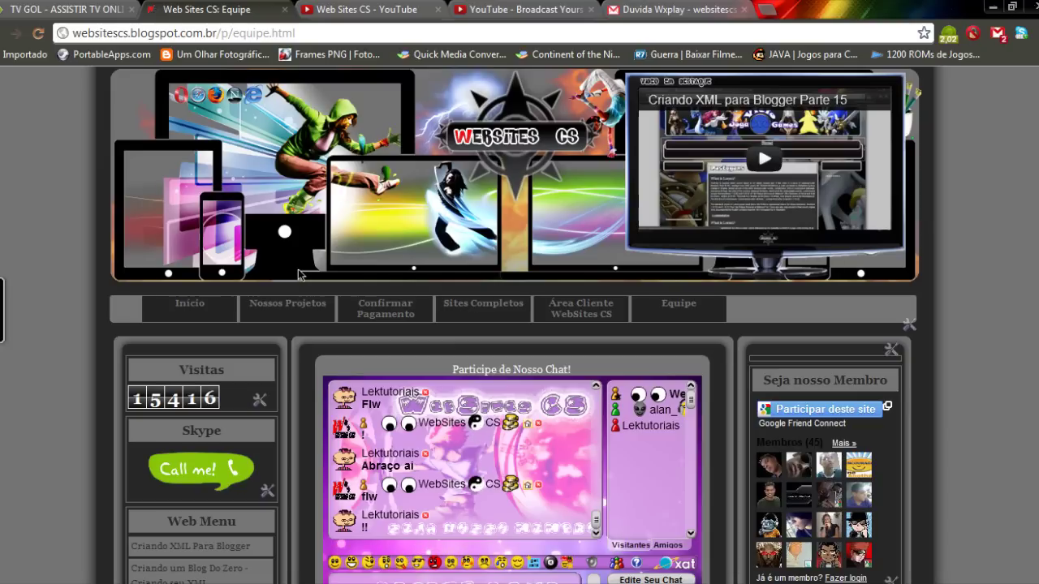
# Read the Duvida Wxplay question e-mail in Gmail, then return to the blog's Equipe page.
pyautogui.click(643, 14)
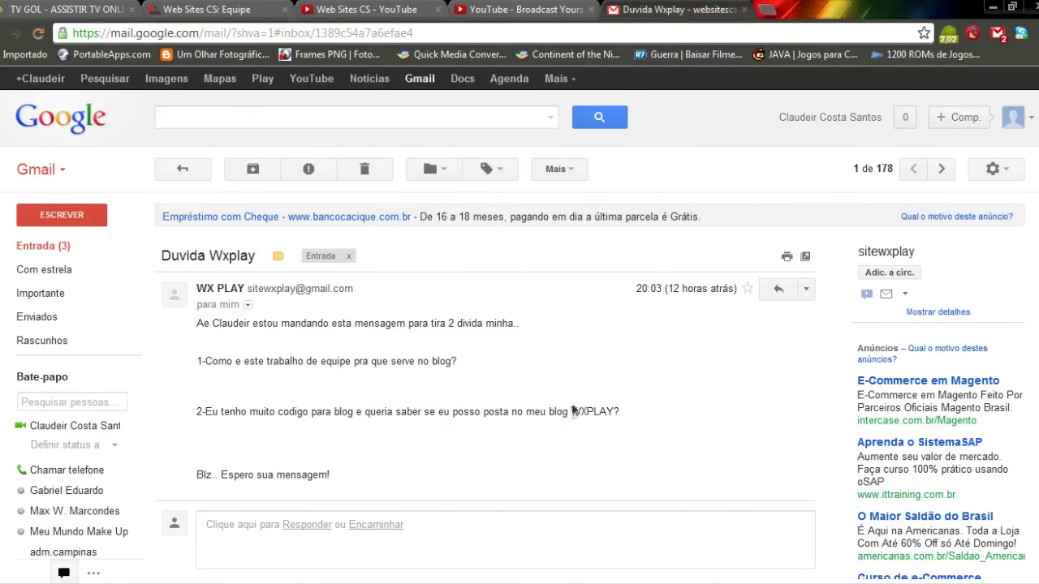
pyautogui.scroll(-1, 565, 391)
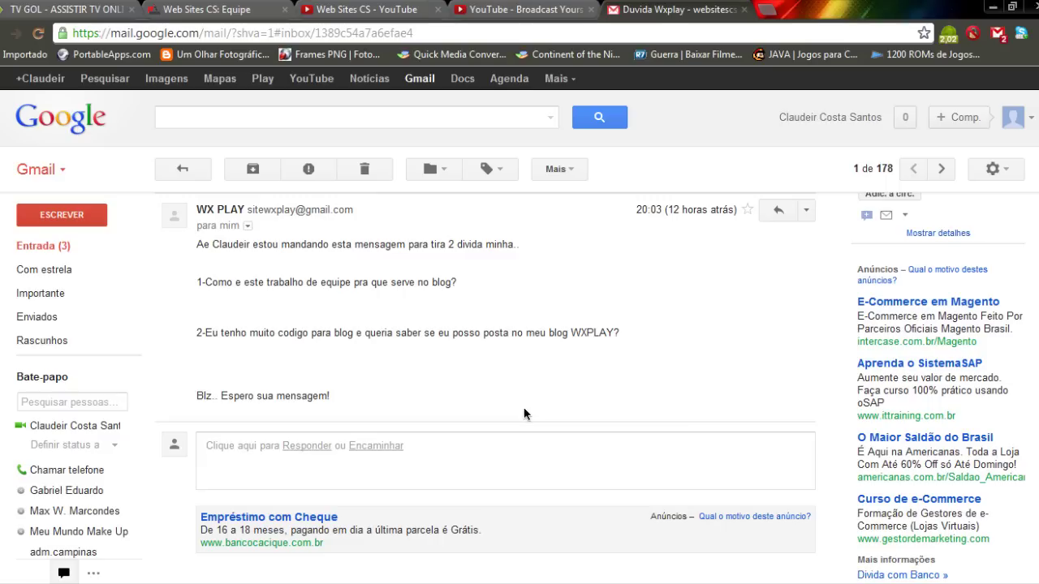
pyautogui.click(195, 9)
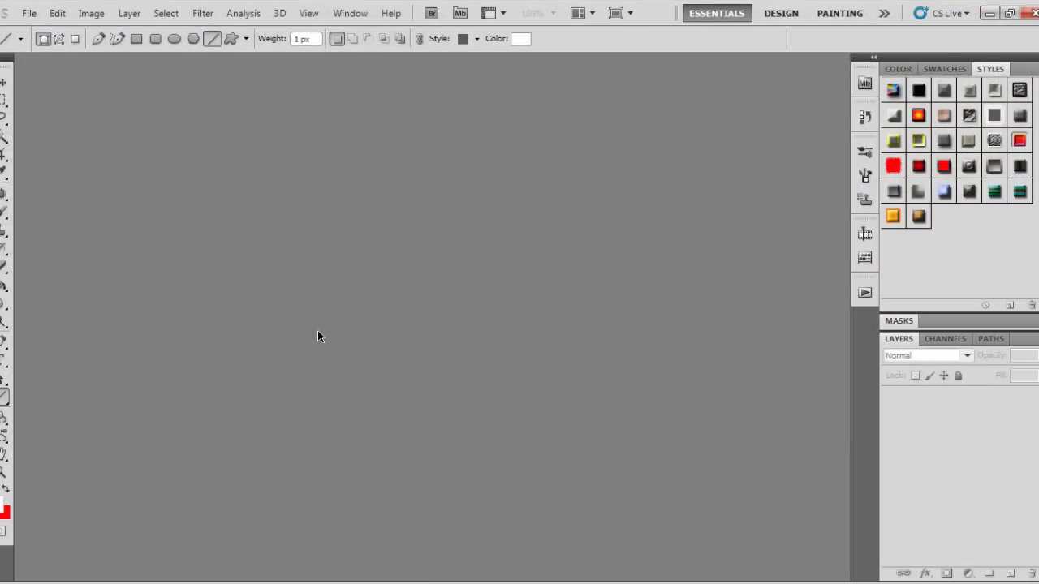
# Create a new blank white document 1024 pixels wide by 350 pixels high.
pyautogui.hotkey('ctrl', 'n')
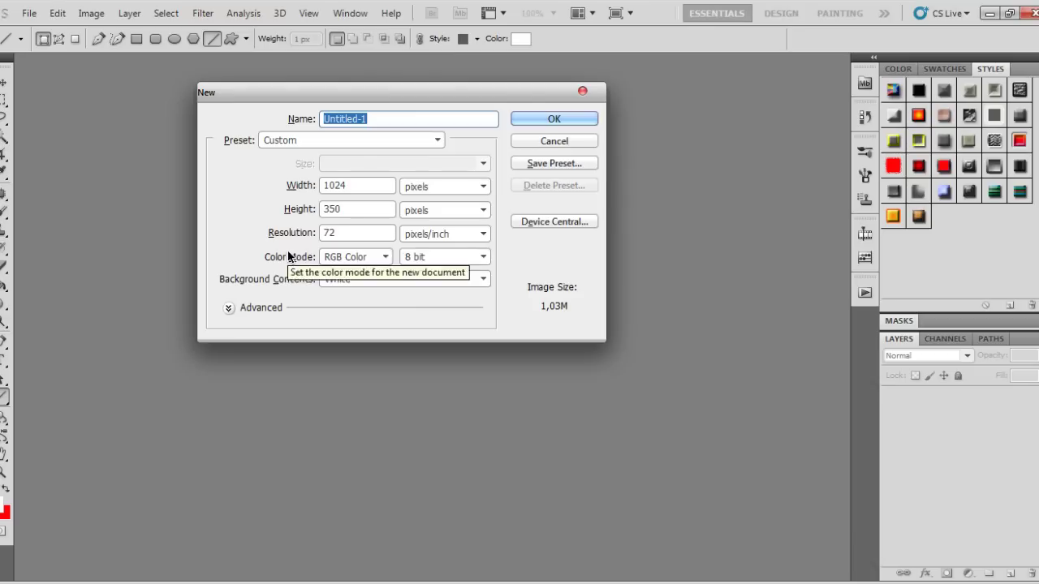
pyautogui.doubleClick(343, 185)
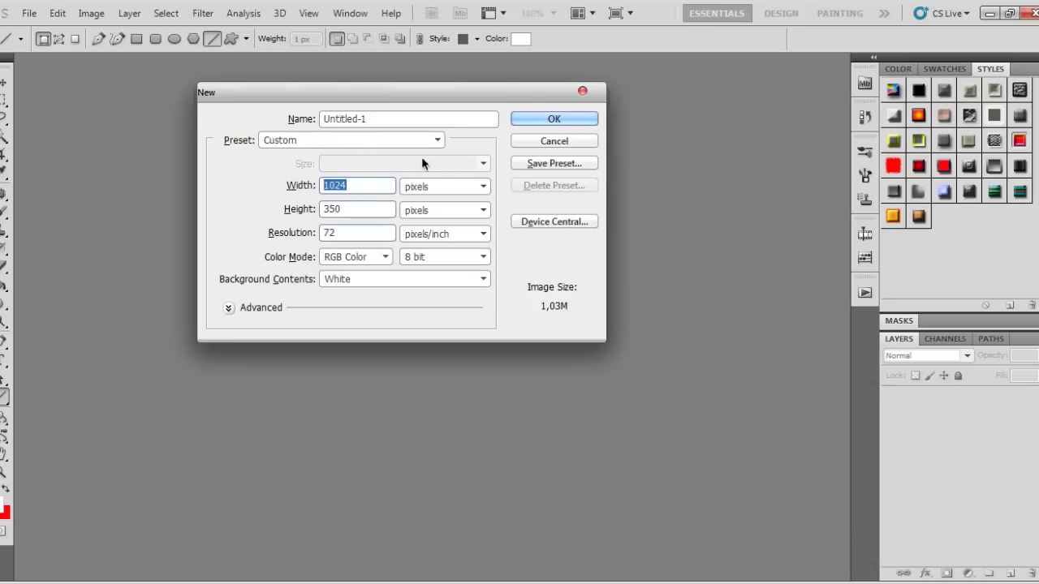
pyautogui.doubleClick(368, 185)
pyautogui.click(562, 120)
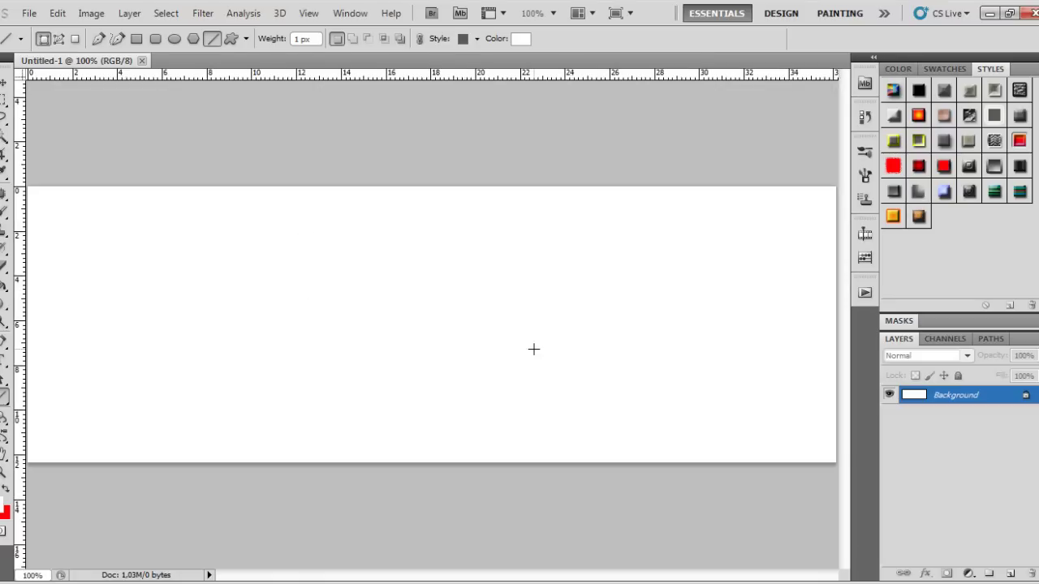
pyautogui.press('d')
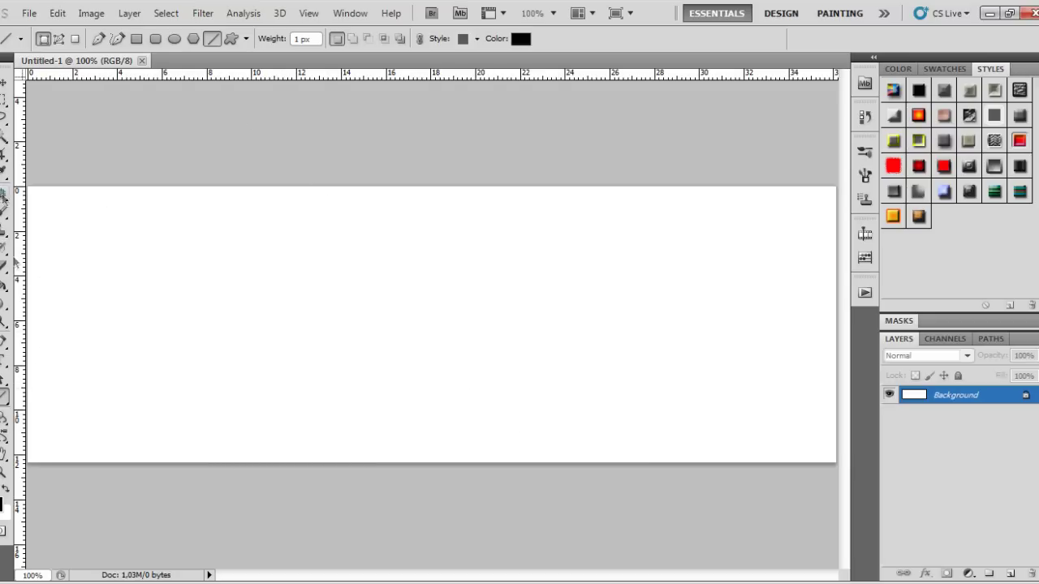
# With the Paint Bucket, set a bright red foreground, swap colours and fill the canvas black.
pyautogui.click(4, 284)
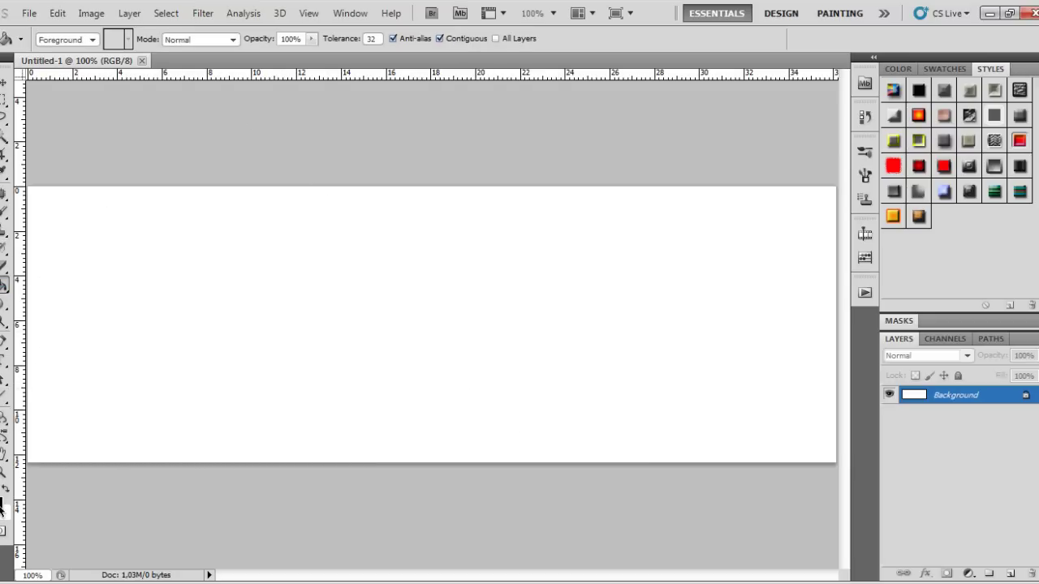
pyautogui.click(1, 507)
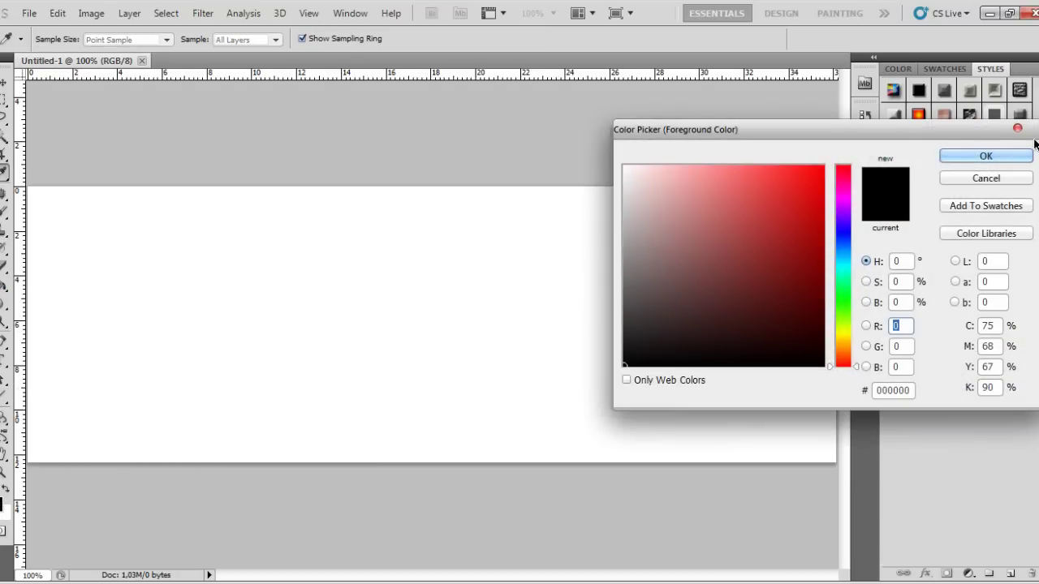
pyautogui.click(1007, 156)
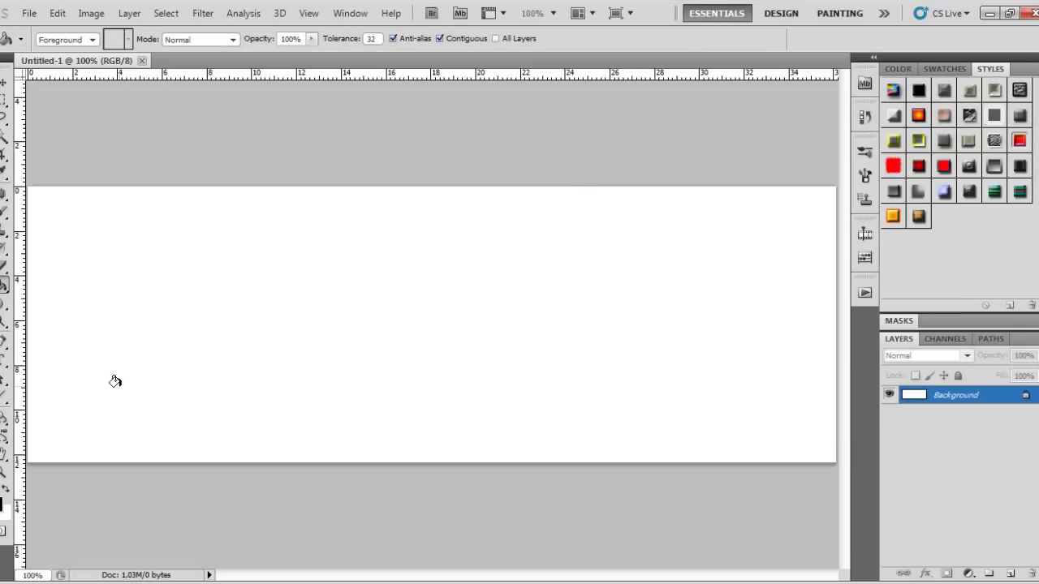
pyautogui.click(4, 505)
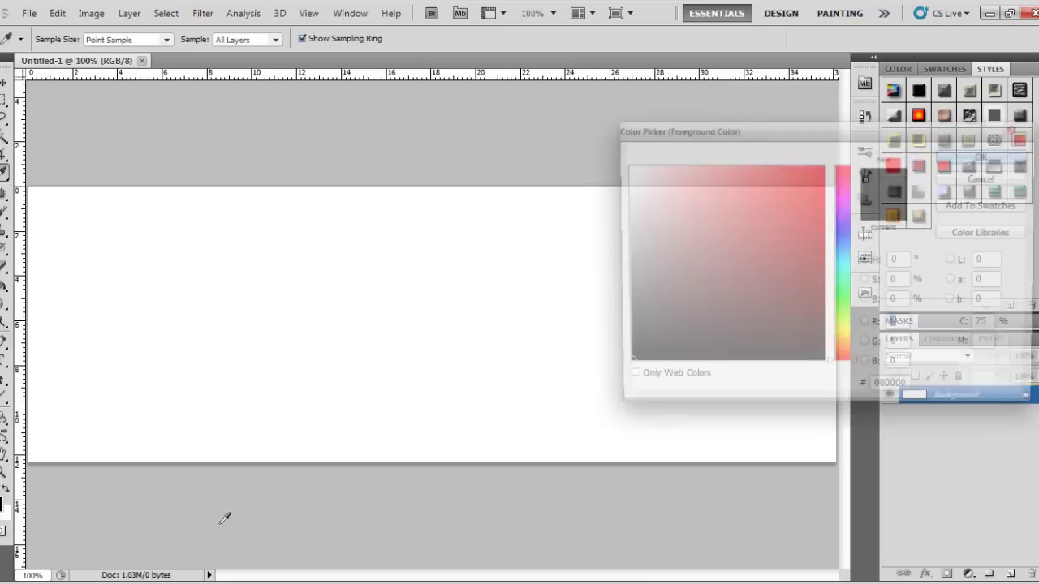
pyautogui.moveTo(689, 281); pyautogui.dragTo(622, 211)
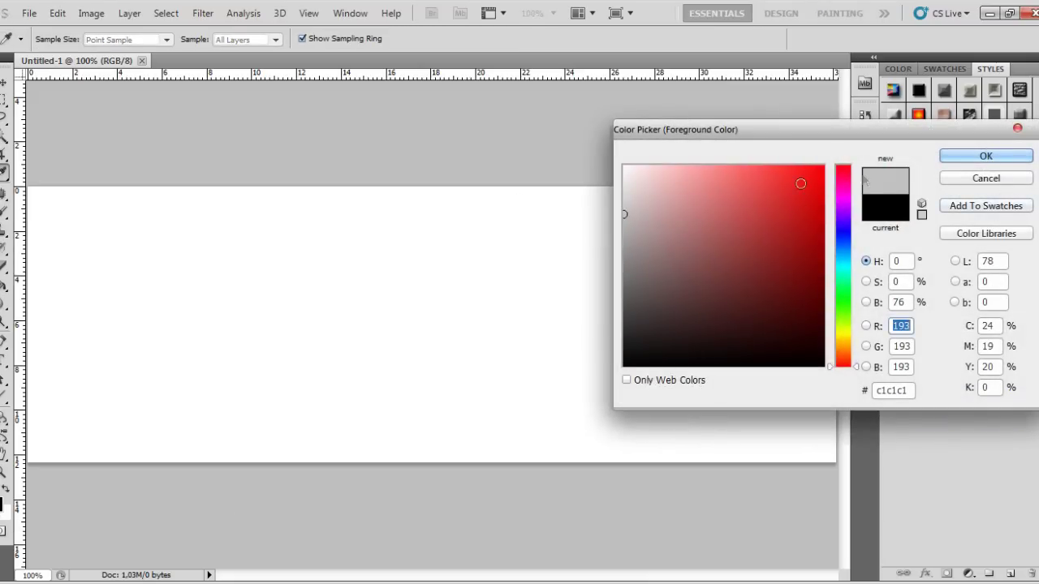
pyautogui.moveTo(797, 178); pyautogui.dragTo(947, 178)
pyautogui.click(966, 157)
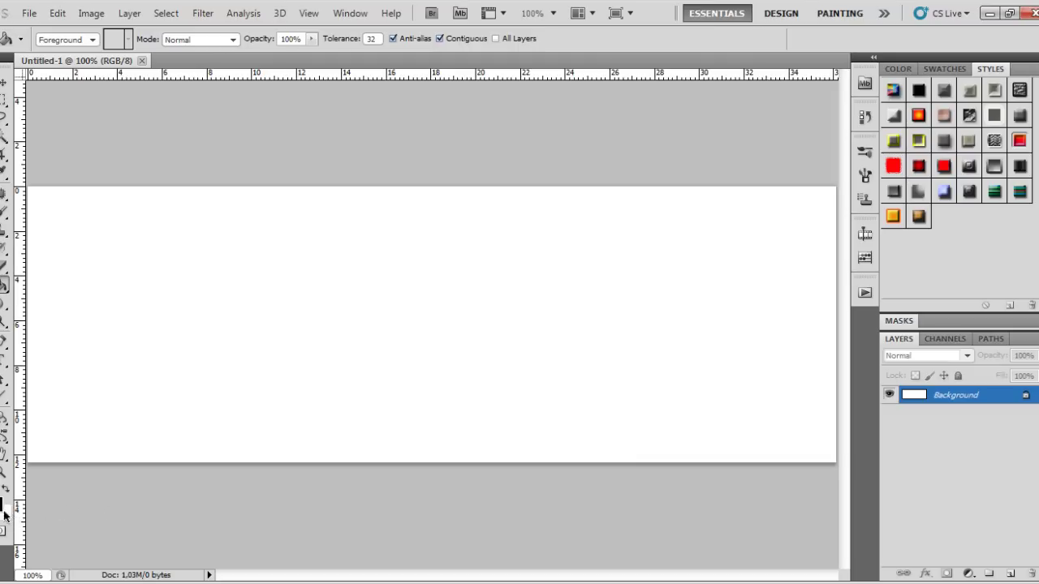
pyautogui.press('x')
pyautogui.press('x')
pyautogui.click(351, 364)
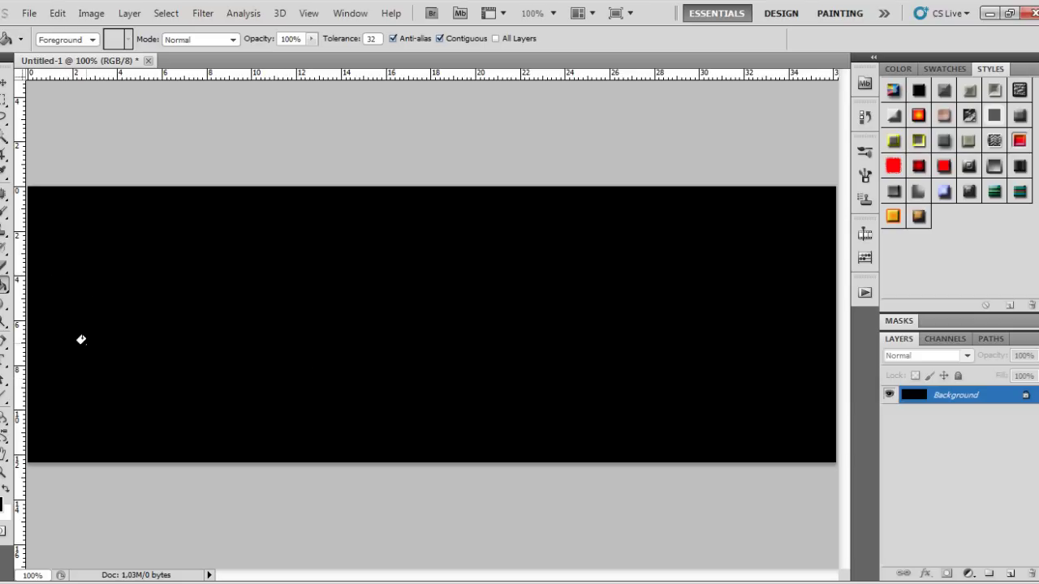
# Draw a Shape 1 straight line with the Line tool along the canvas's top edge.
pyautogui.click(2, 399)
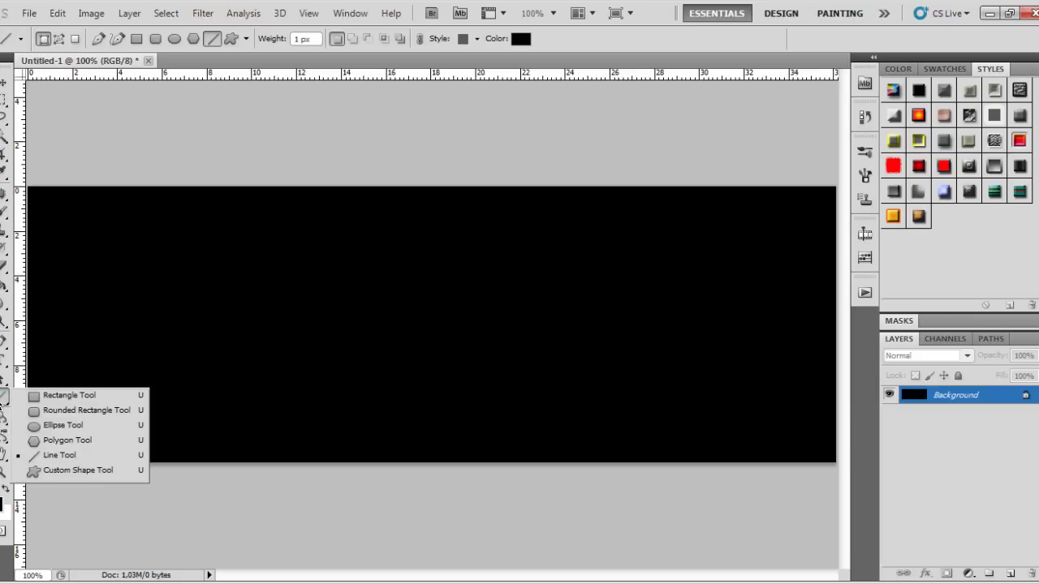
pyautogui.click(11, 428)
pyautogui.click(3, 398)
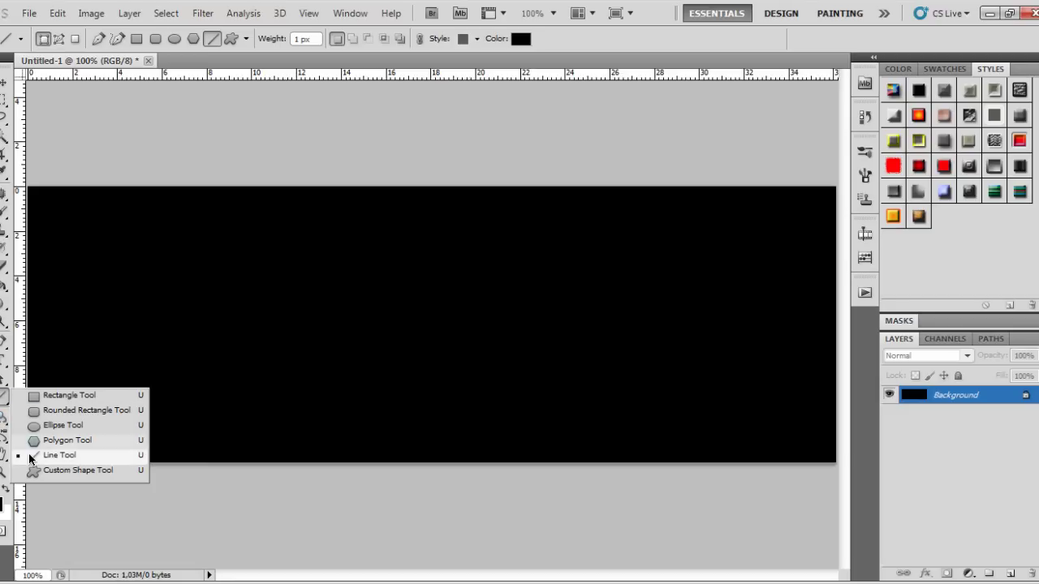
pyautogui.click(70, 471)
pyautogui.rightClick(5, 397)
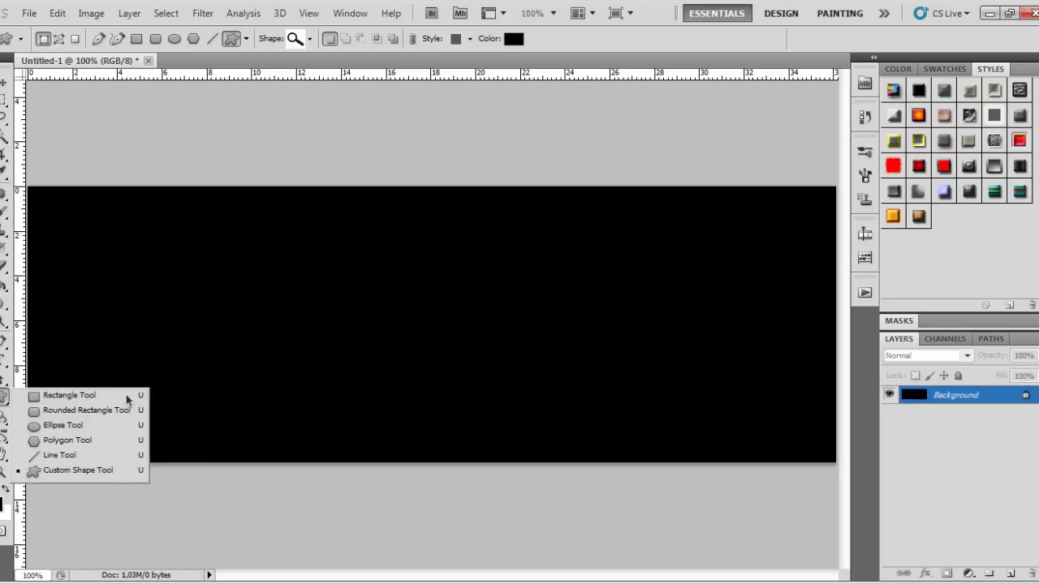
pyautogui.click(48, 457)
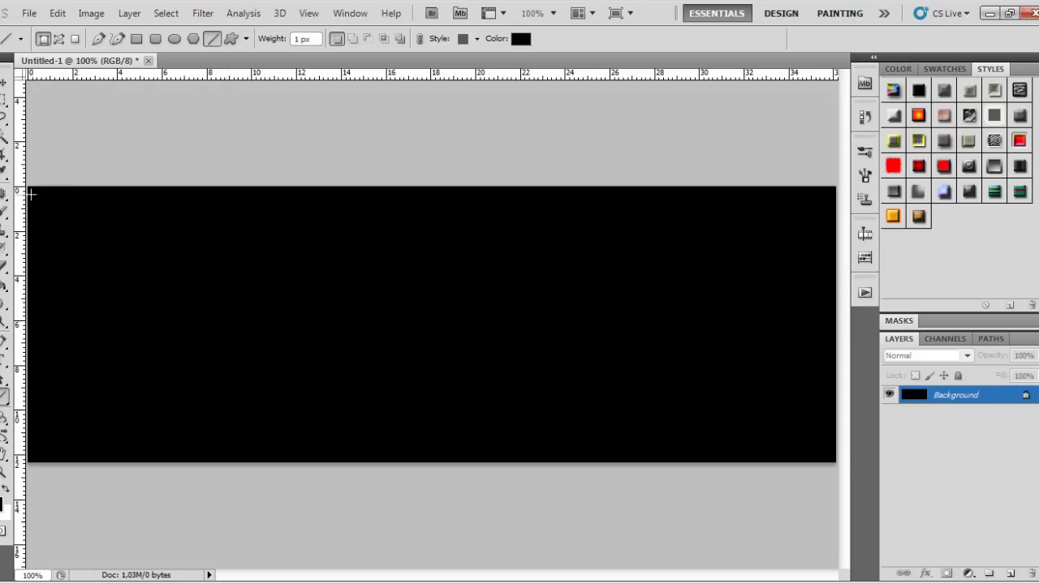
pyautogui.moveTo(30, 190); pyautogui.dragTo(846, 194)
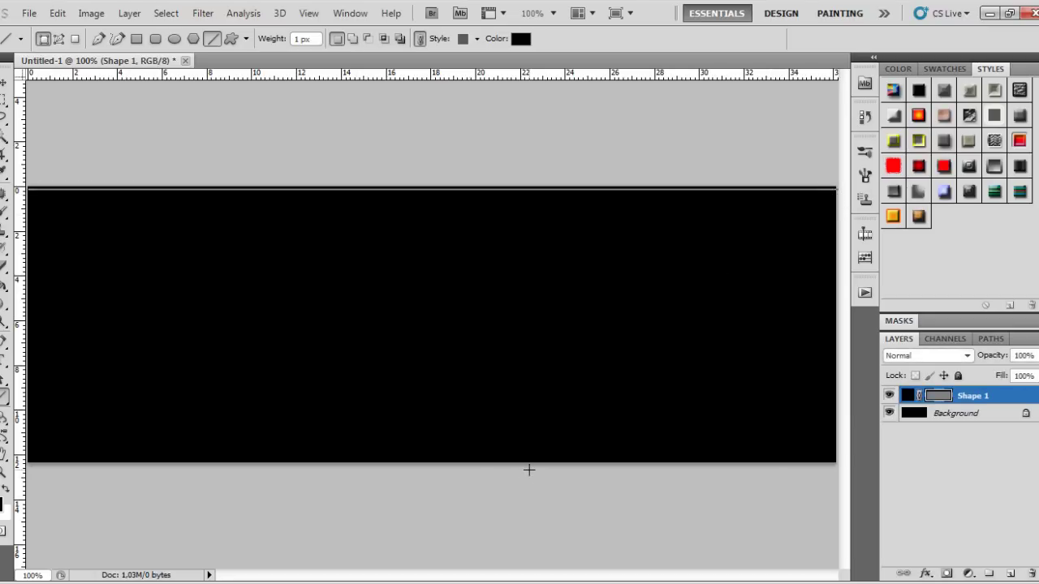
# Recolour the Shape 1 line to white (ffffff), then reselect the Background layer.
pyautogui.click(995, 413)
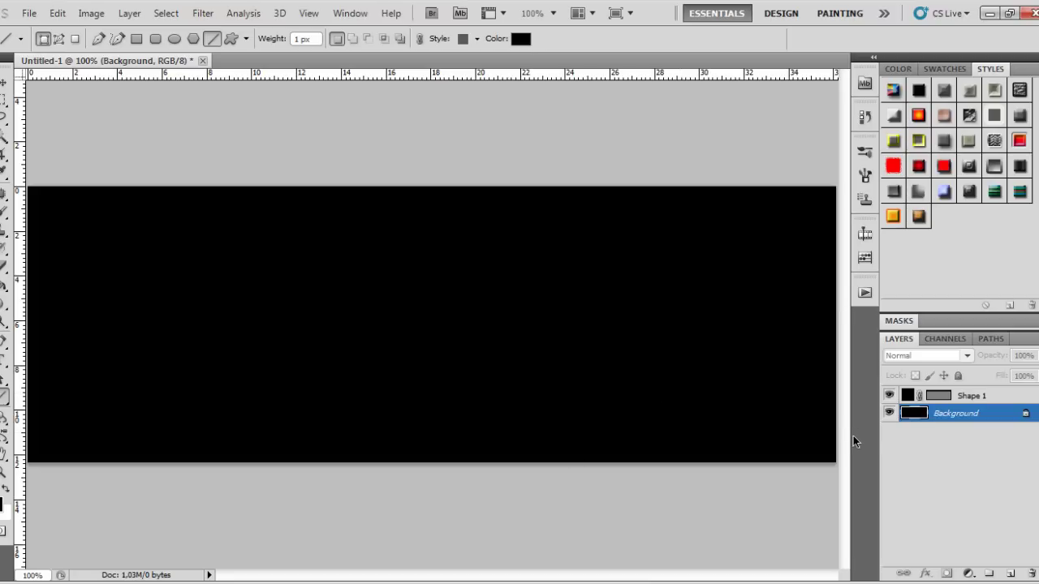
pyautogui.click(907, 396)
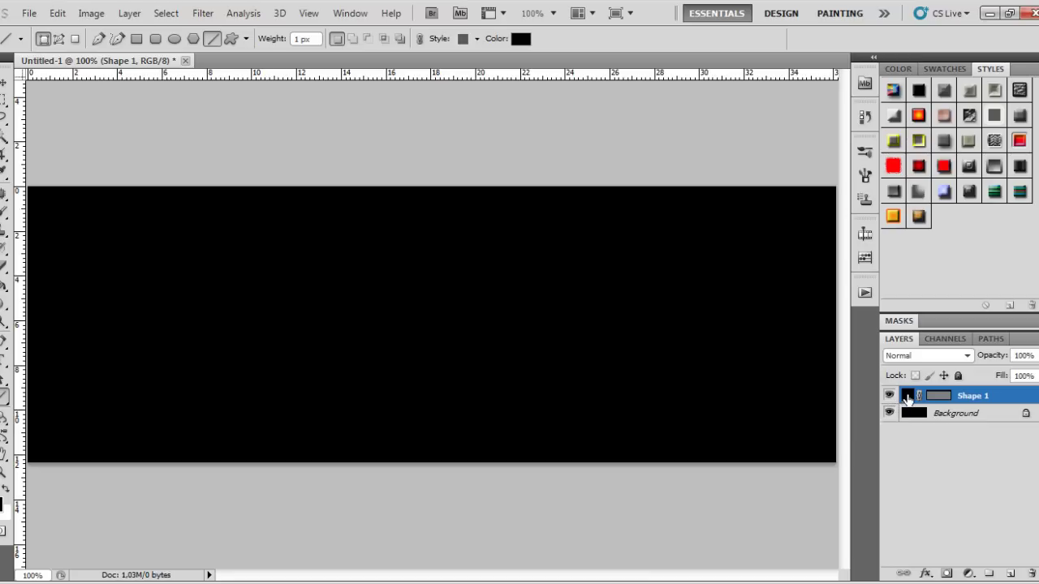
pyautogui.doubleClick(908, 396)
pyautogui.moveTo(707, 271); pyautogui.dragTo(586, 149)
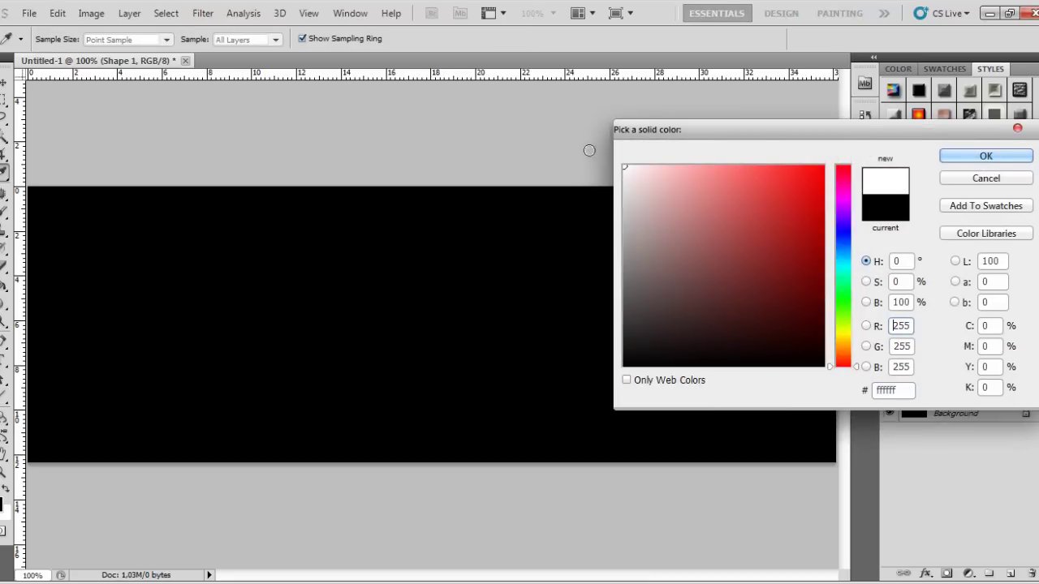
pyautogui.click(985, 156)
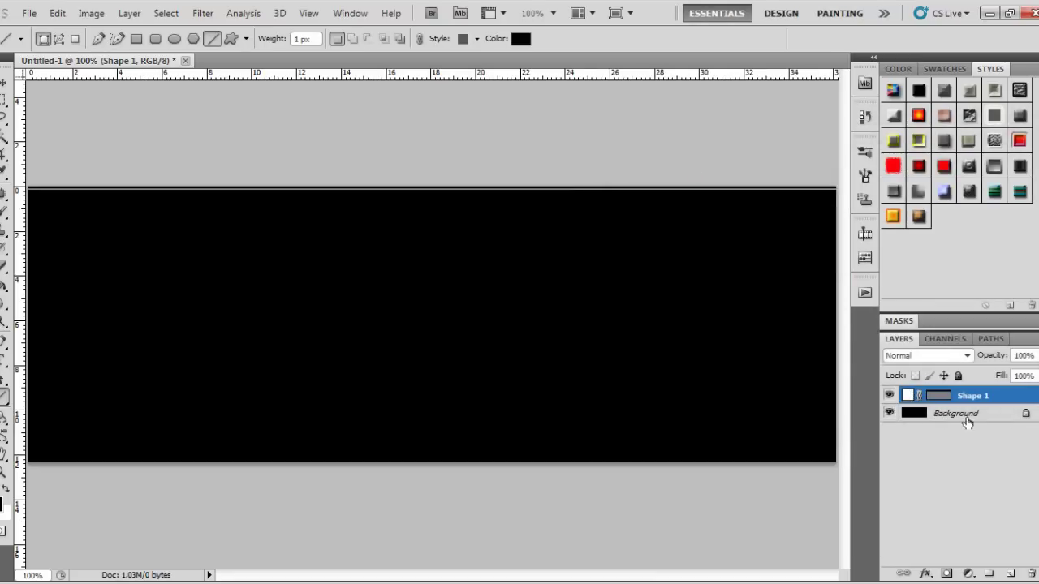
pyautogui.click(966, 415)
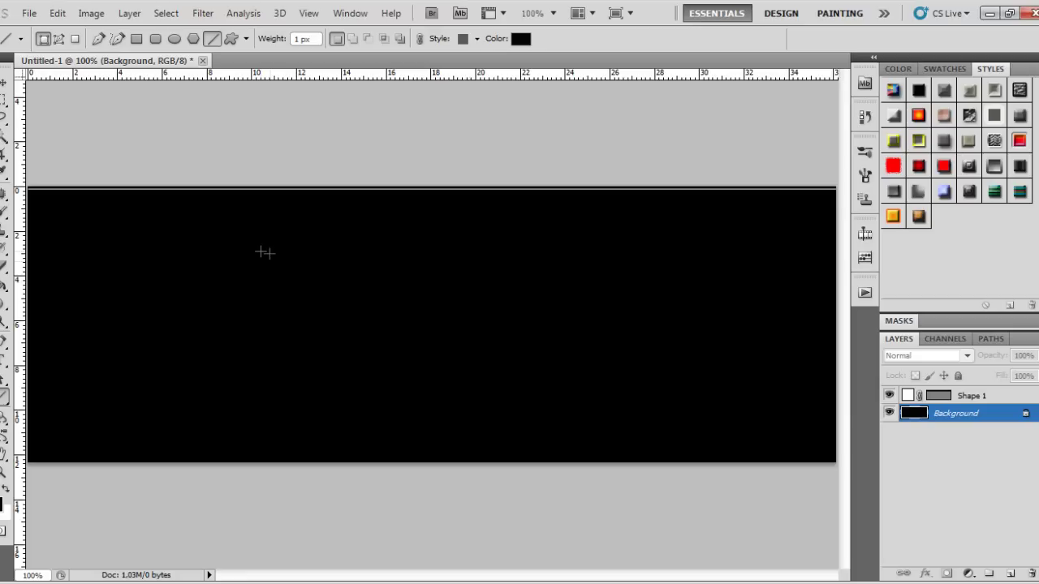
pyautogui.click(202, 13)
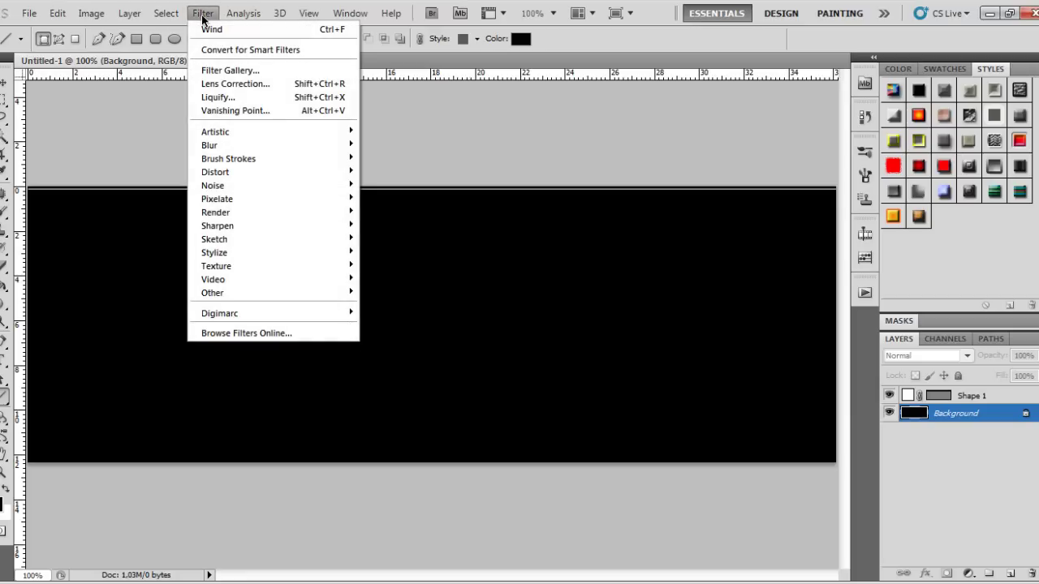
pyautogui.moveTo(215, 253)
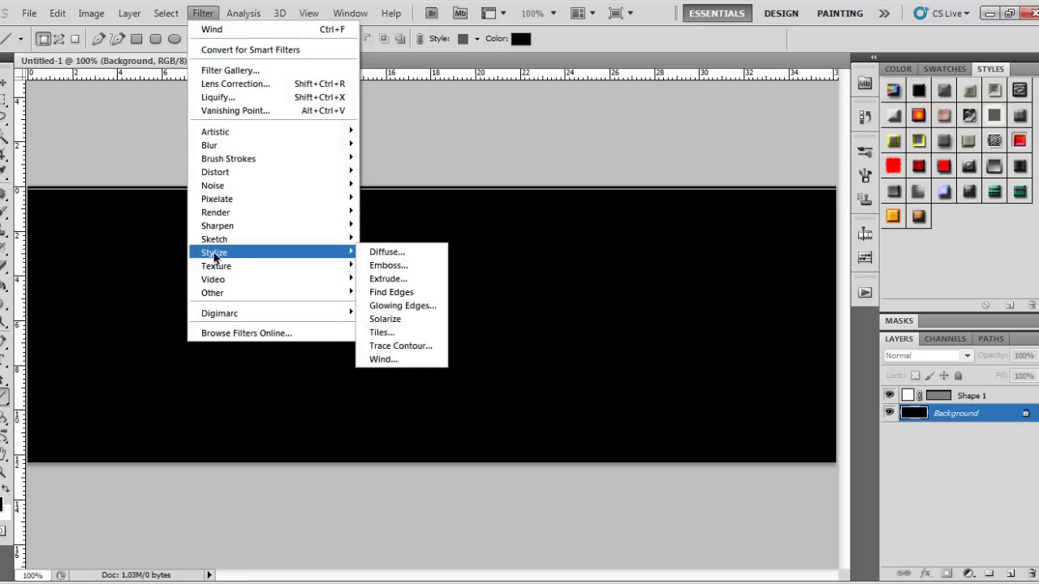
pyautogui.click(385, 359)
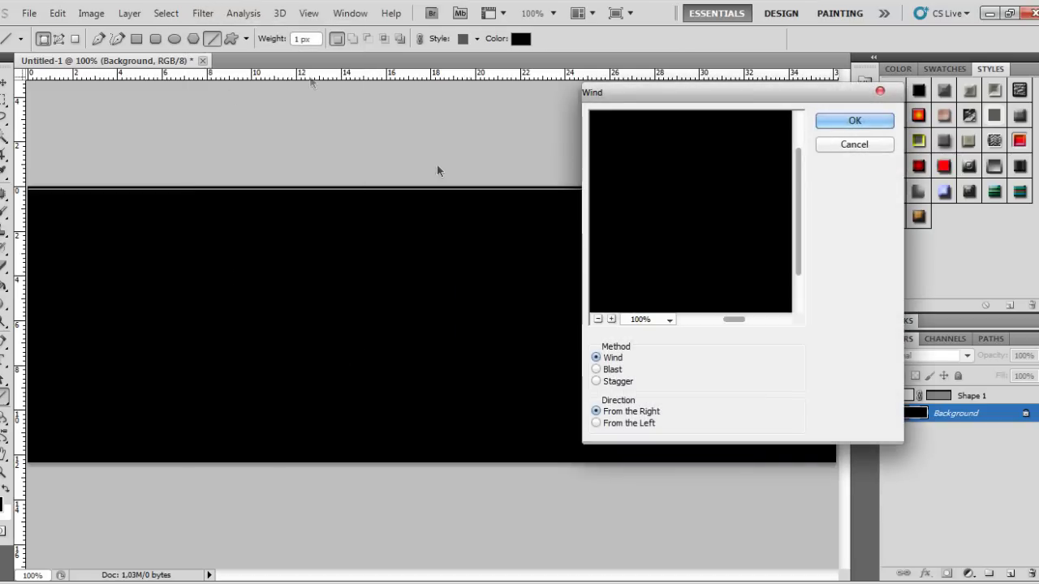
pyautogui.moveTo(798, 258)
pyautogui.mouseDown()
pyautogui.moveTo(797, 279)
pyautogui.moveTo(808, 237)
pyautogui.mouseUp()
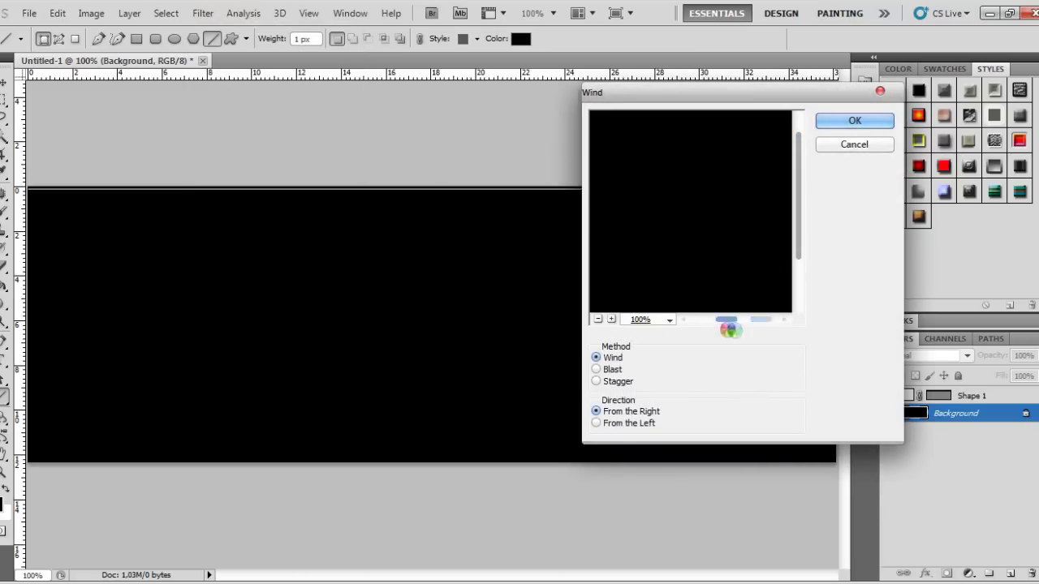
pyautogui.moveTo(726, 320); pyautogui.dragTo(716, 320)
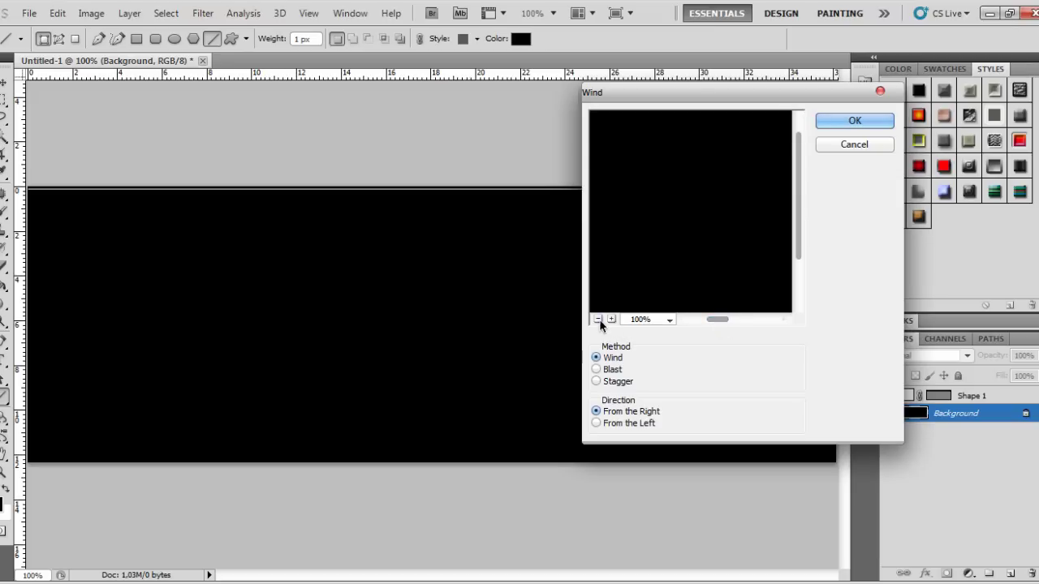
pyautogui.click(599, 319)
pyautogui.click(599, 319)
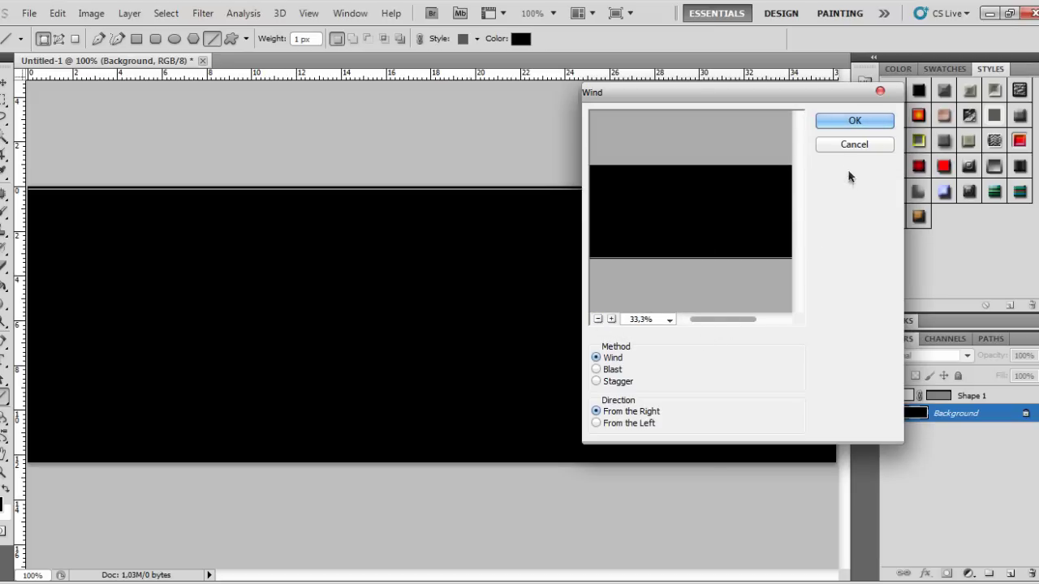
pyautogui.click(853, 144)
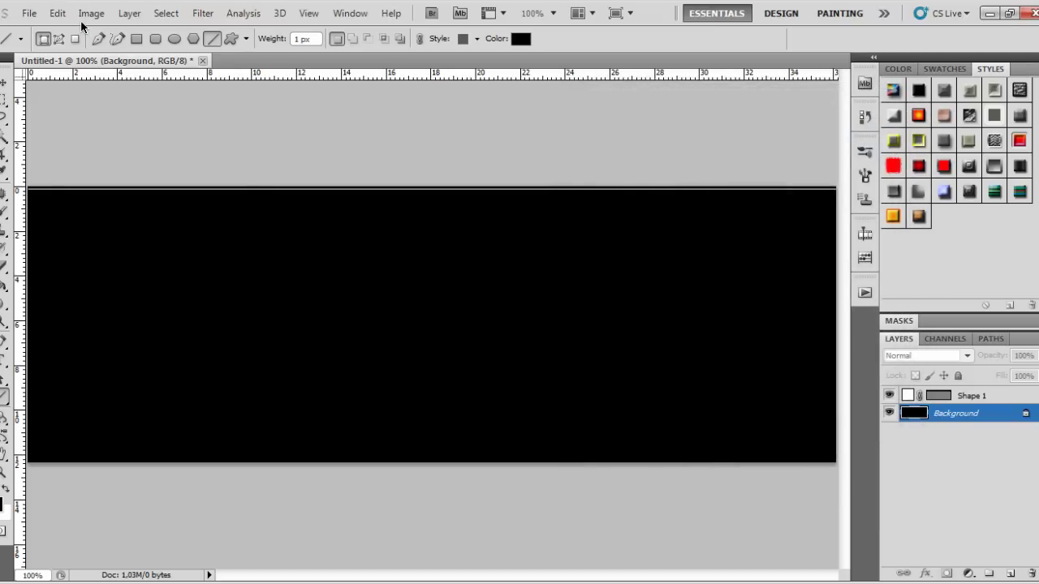
# Apply Image Rotation 90° CW so the black banner stands upright as a portrait canvas.
pyautogui.click(91, 14)
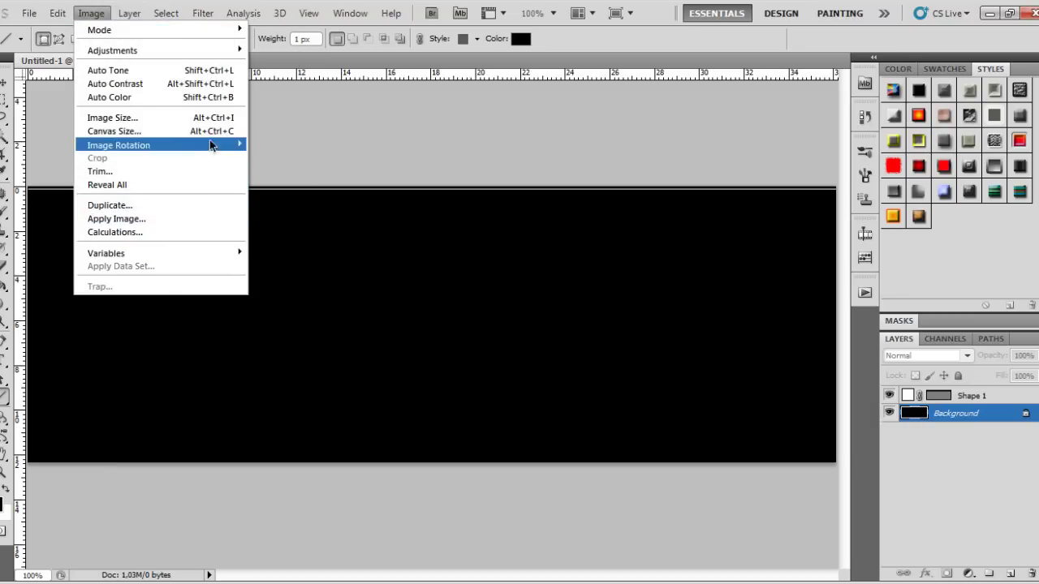
pyautogui.moveTo(119, 145)
pyautogui.click(296, 158)
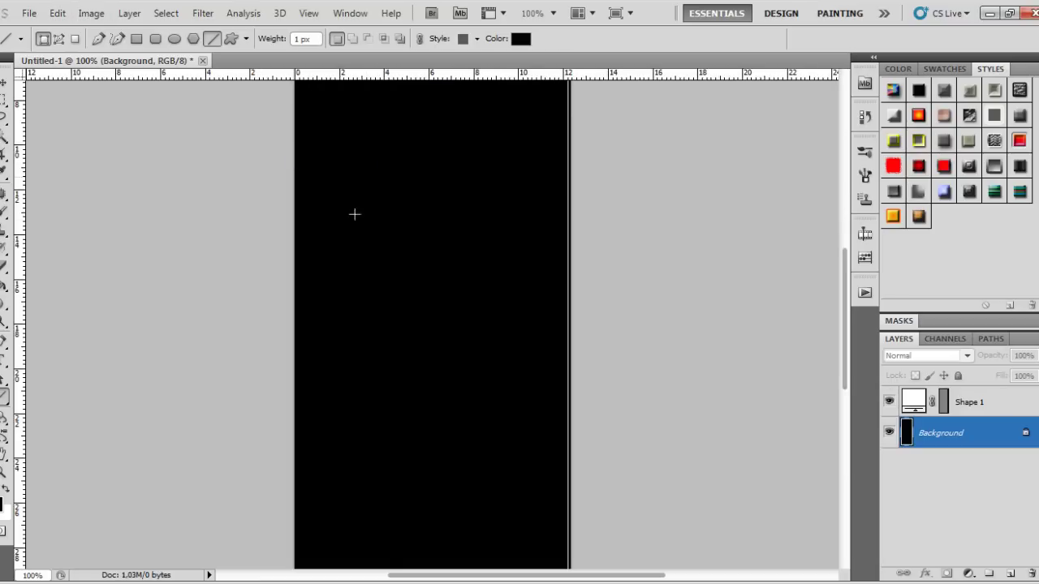
pyautogui.scroll(2, 654, 197)
pyautogui.scroll(-1, 649, 194)
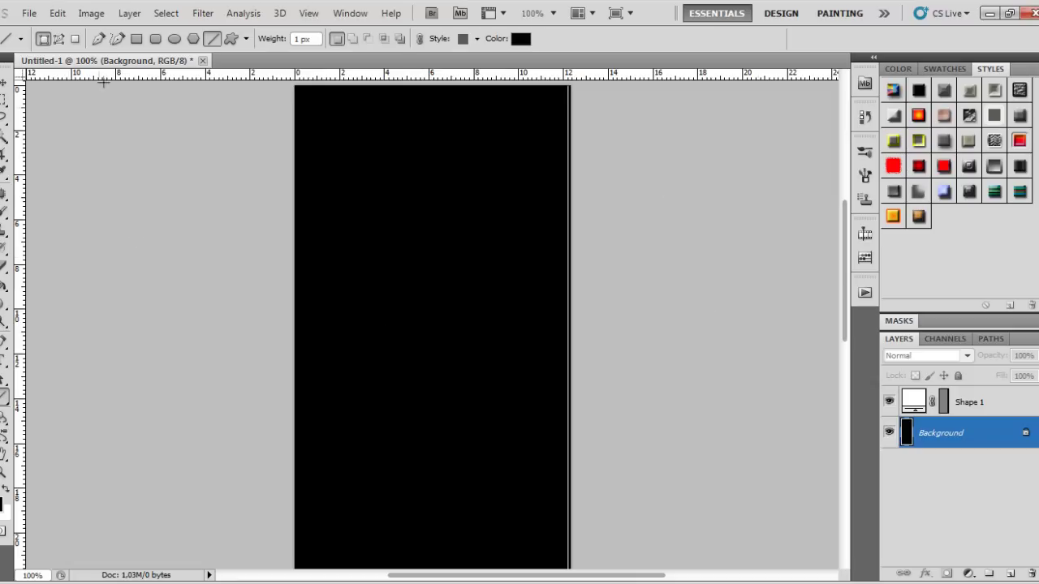
pyautogui.click(81, 12)
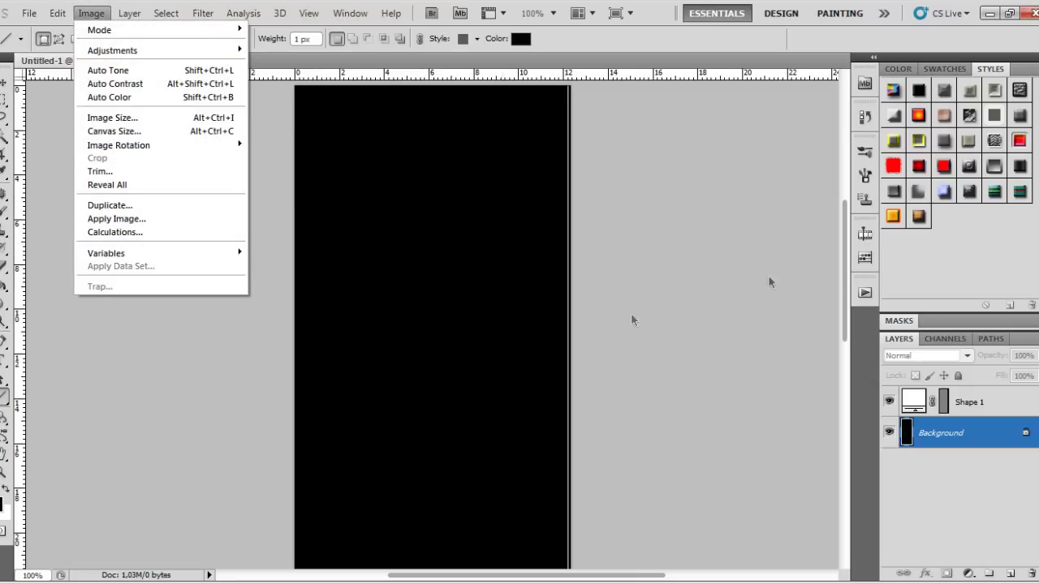
# Apply the Wind filter (Wind method, From the Right) to the Background, then select Shape 1.
pyautogui.click(201, 13)
pyautogui.moveTo(244, 252)
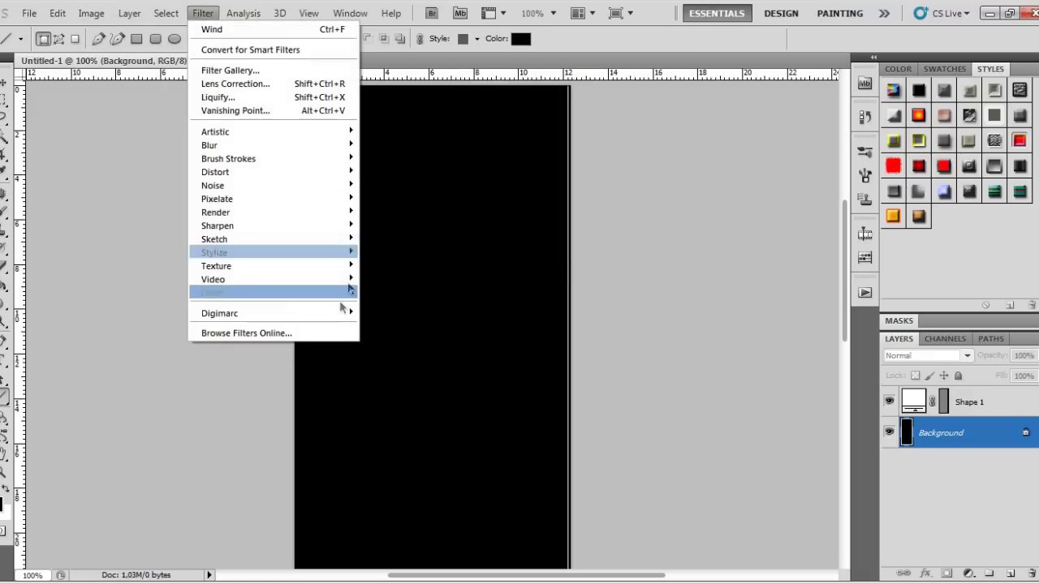
pyautogui.click(395, 361)
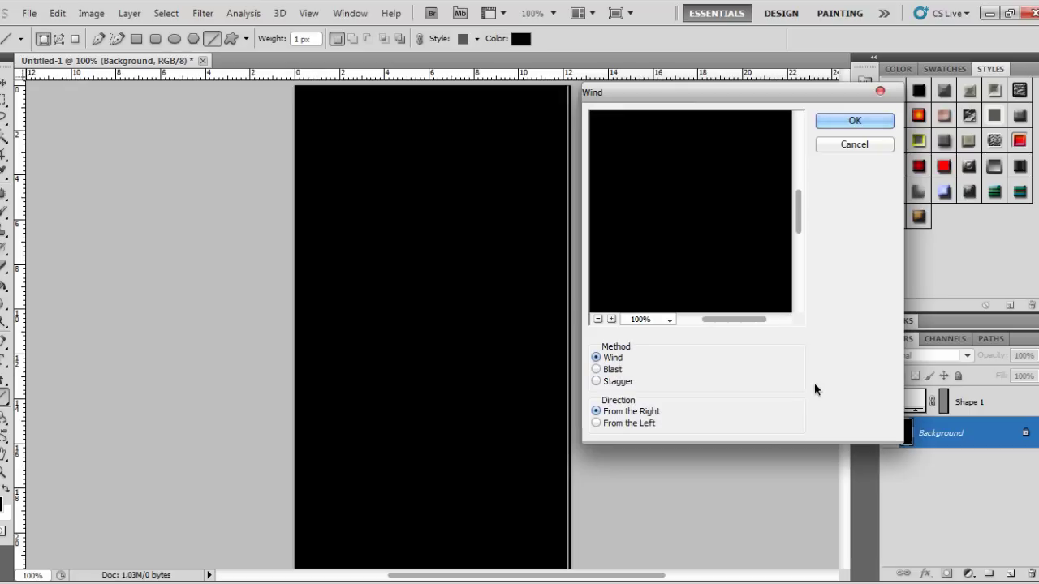
pyautogui.click(854, 121)
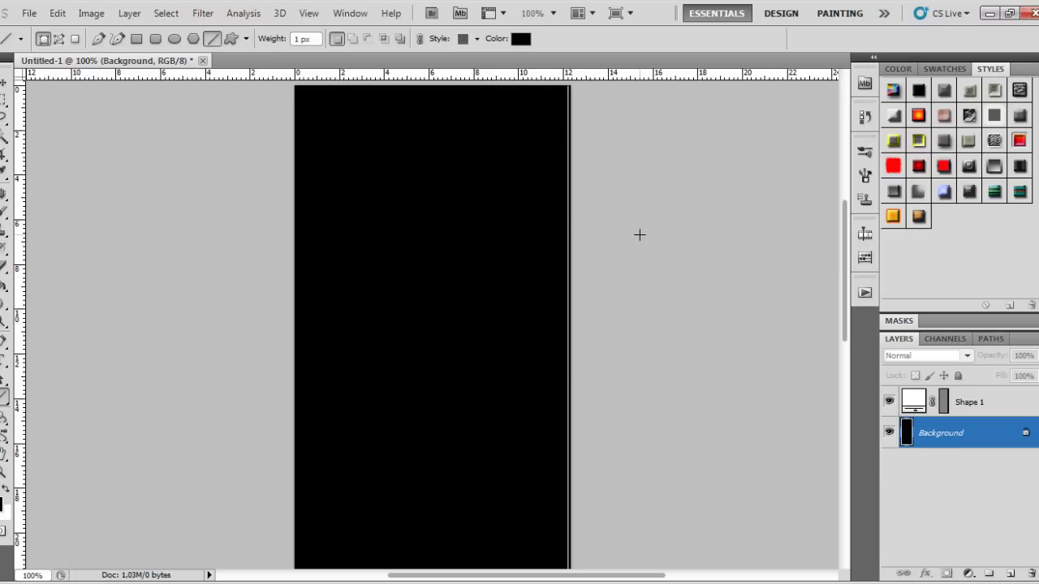
pyautogui.click(1002, 408)
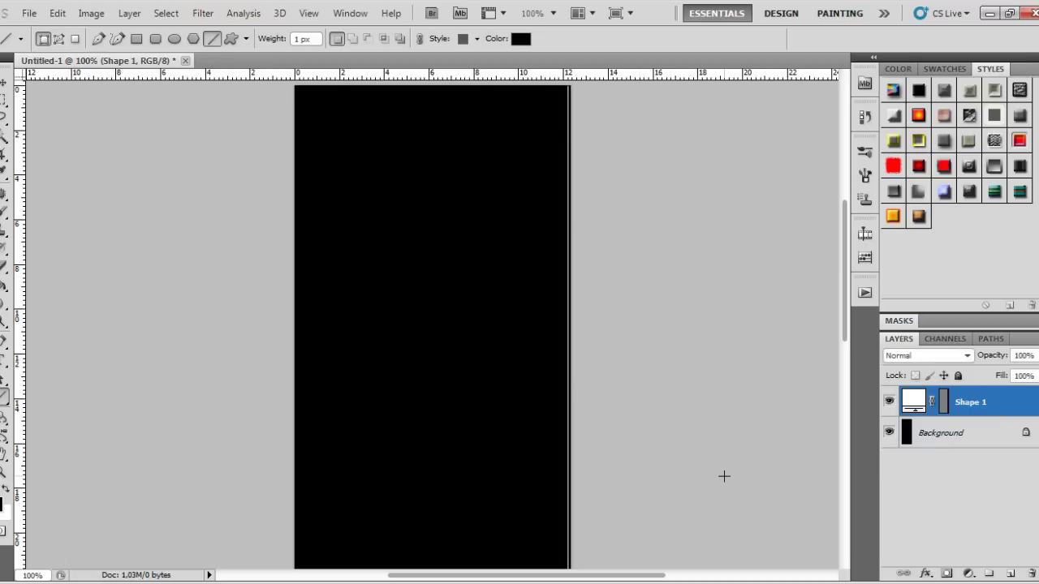
pyautogui.click(940, 443)
pyautogui.click(1010, 574)
pyautogui.click(997, 433)
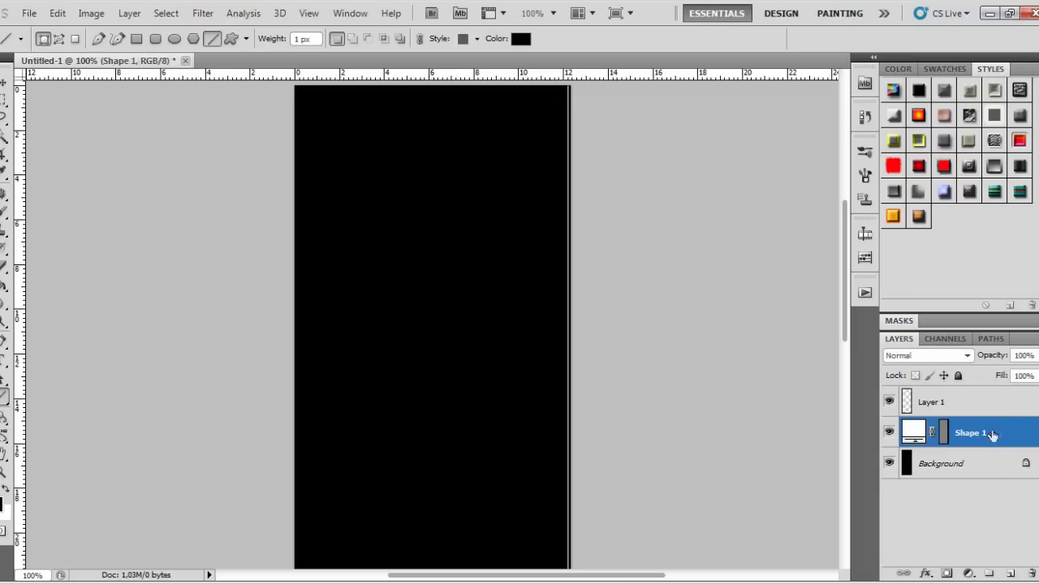
pyautogui.click(977, 403)
pyautogui.click(1010, 574)
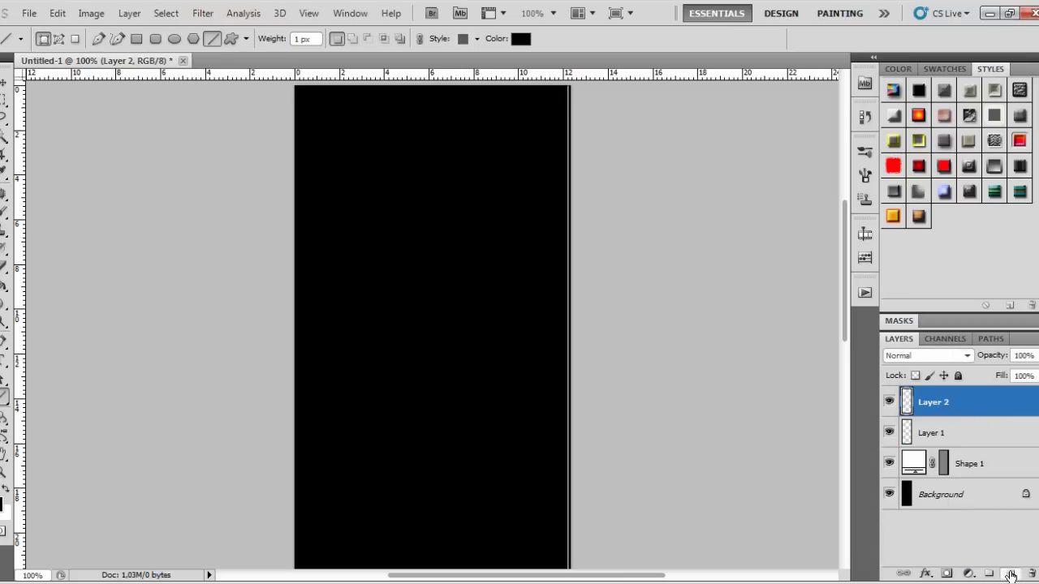
pyautogui.click(1010, 574)
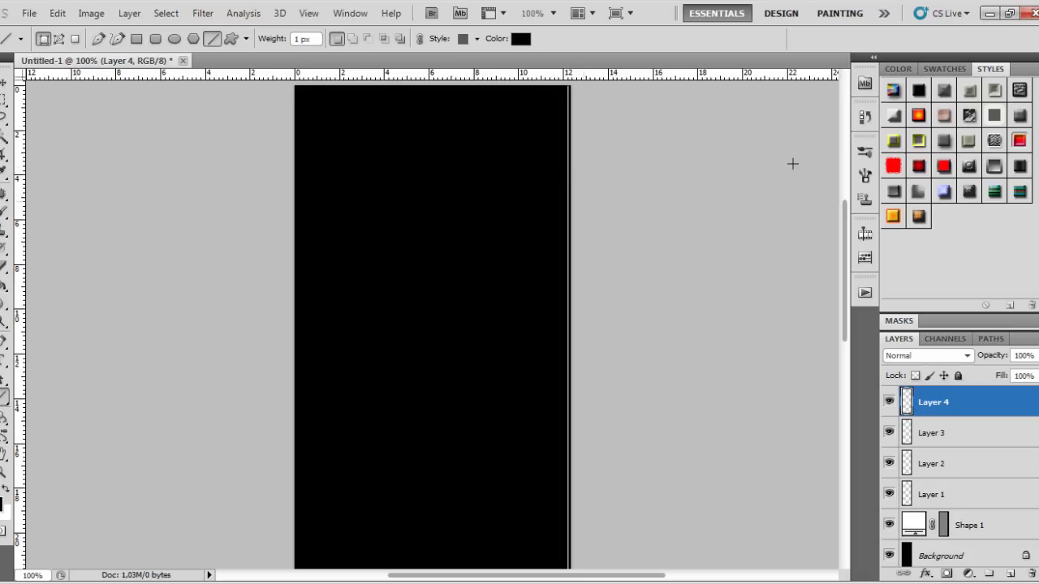
pyautogui.click(979, 437)
pyautogui.click(980, 463)
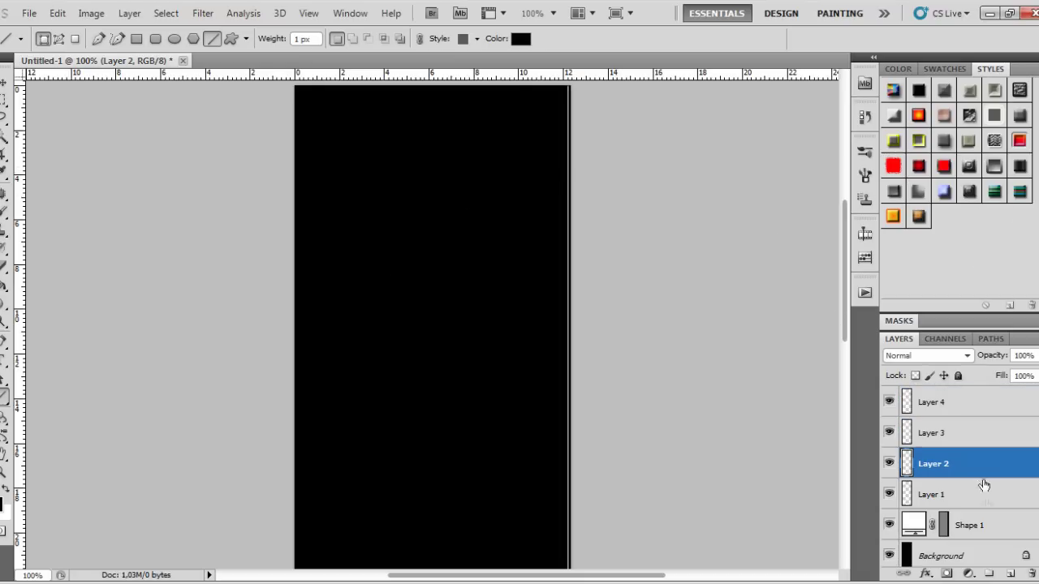
pyautogui.click(989, 497)
pyautogui.click(982, 555)
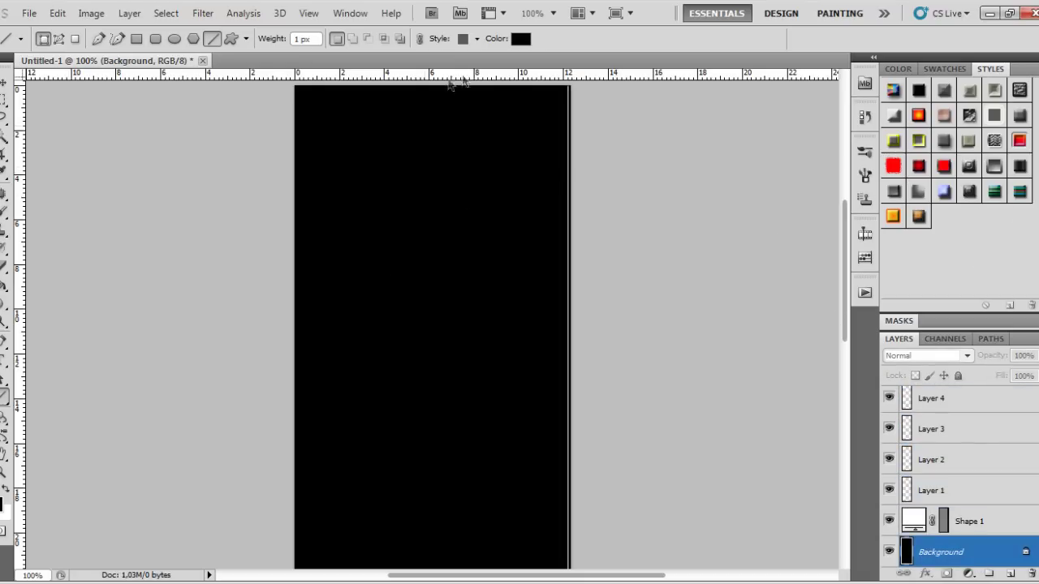
pyautogui.click(1000, 523)
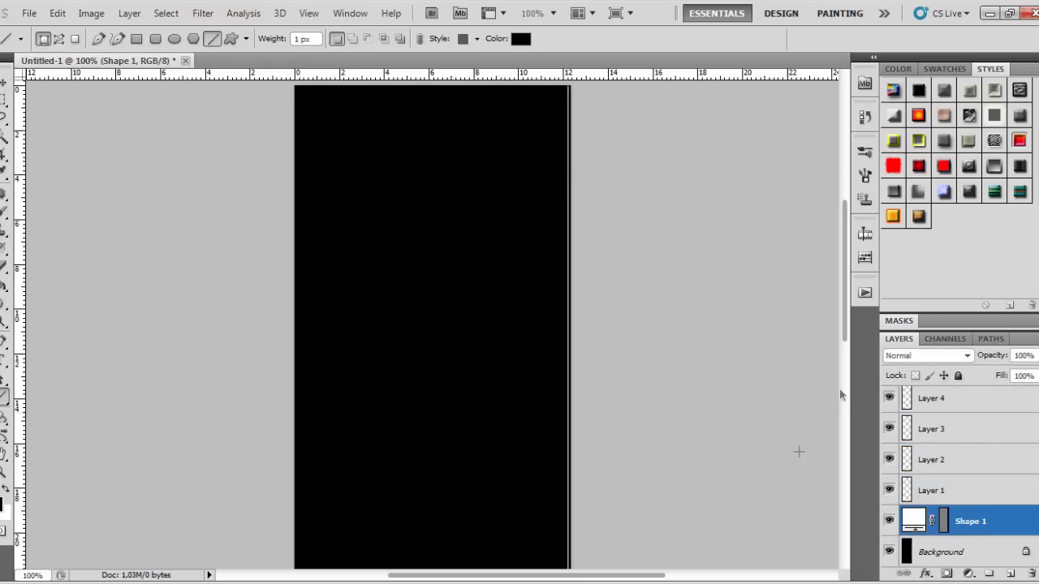
pyautogui.click(996, 487)
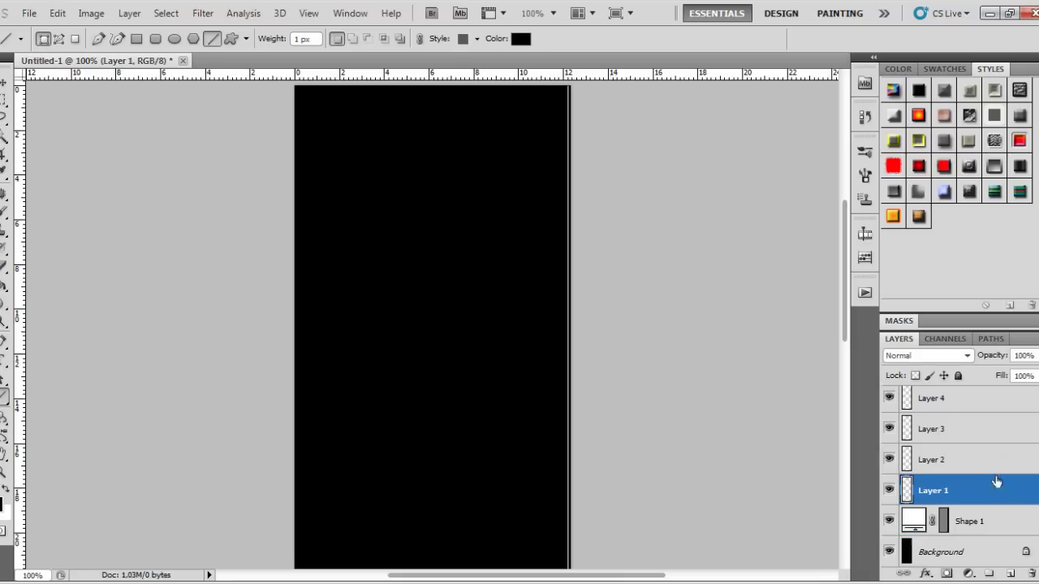
pyautogui.keyDown('shift'); pyautogui.click(997, 405); pyautogui.keyUp('shift')
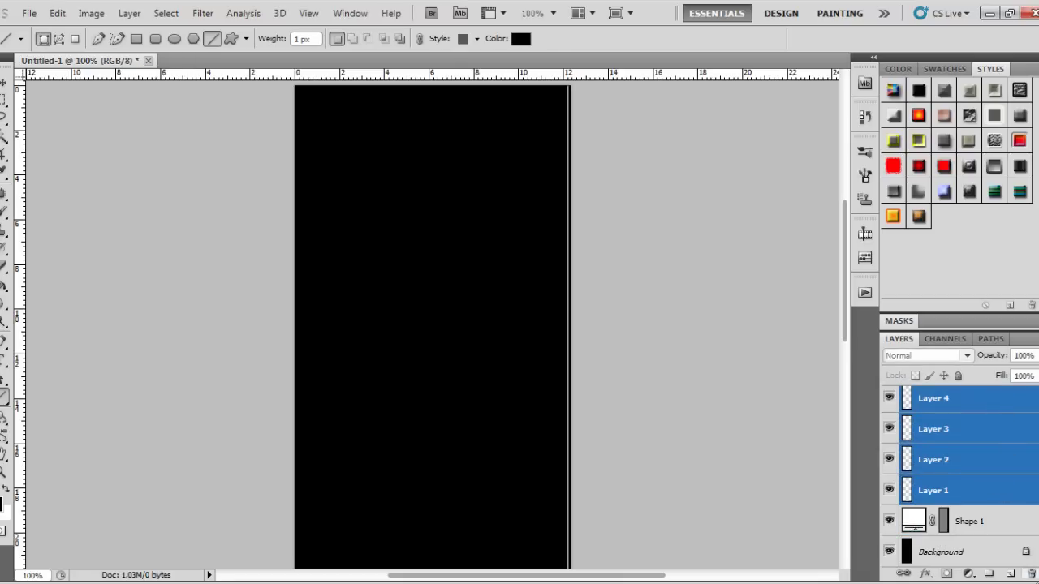
pyautogui.click(1031, 574)
pyautogui.click(476, 234)
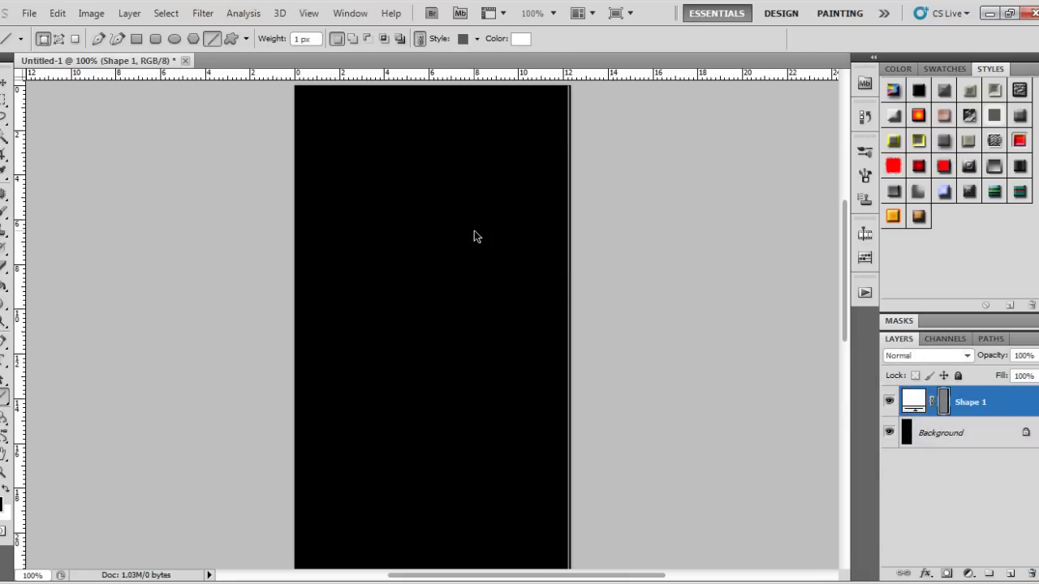
pyautogui.click(961, 424)
pyautogui.click(966, 402)
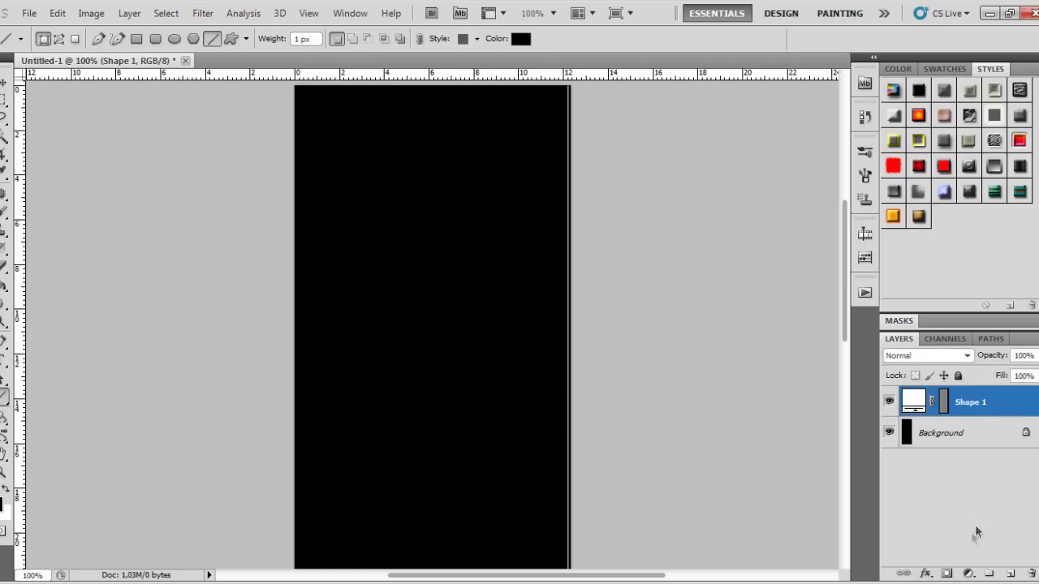
pyautogui.click(966, 434)
pyautogui.click(970, 402)
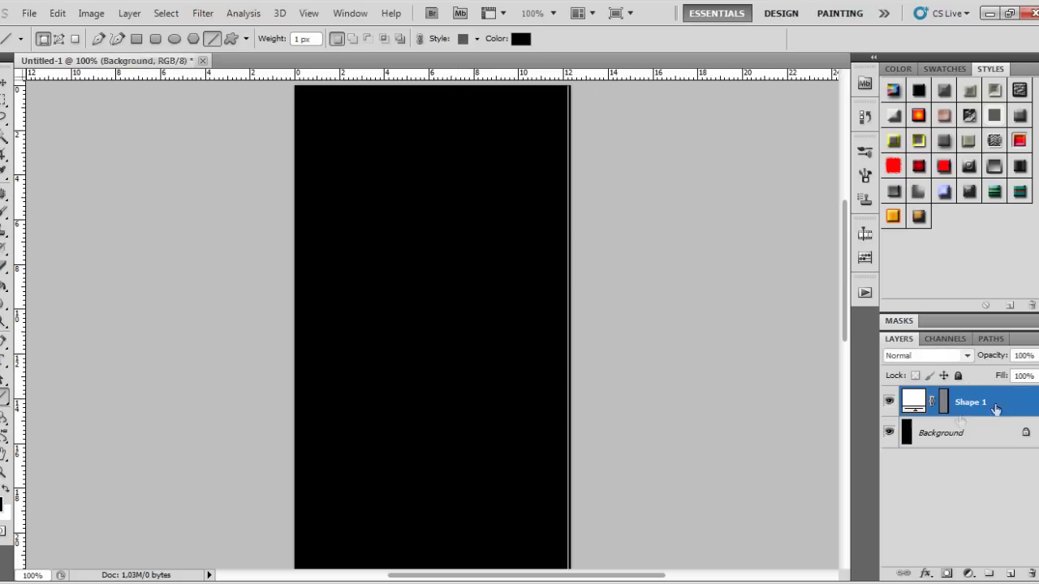
pyautogui.click(960, 487)
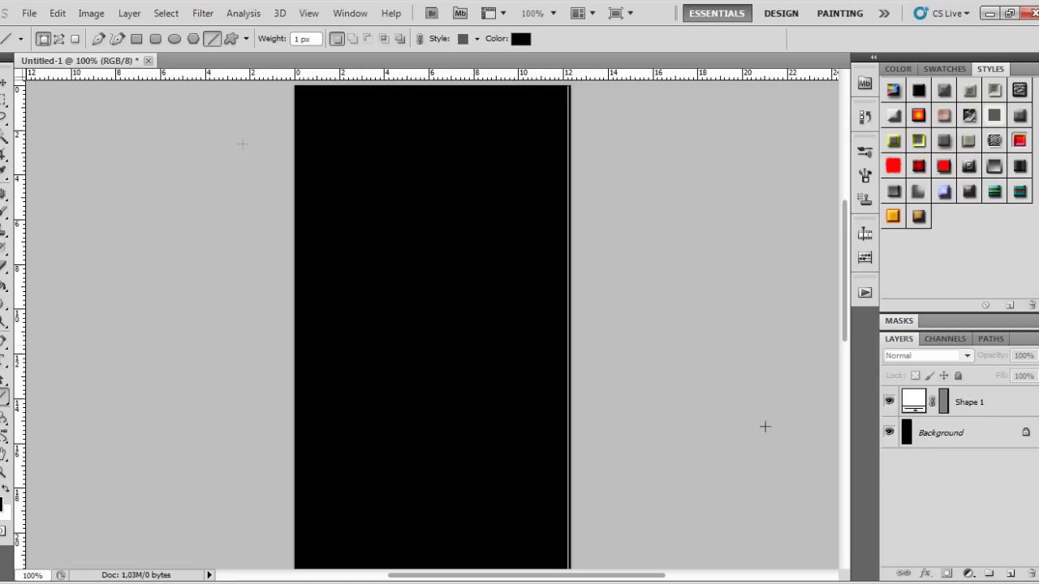
pyautogui.click(1015, 409)
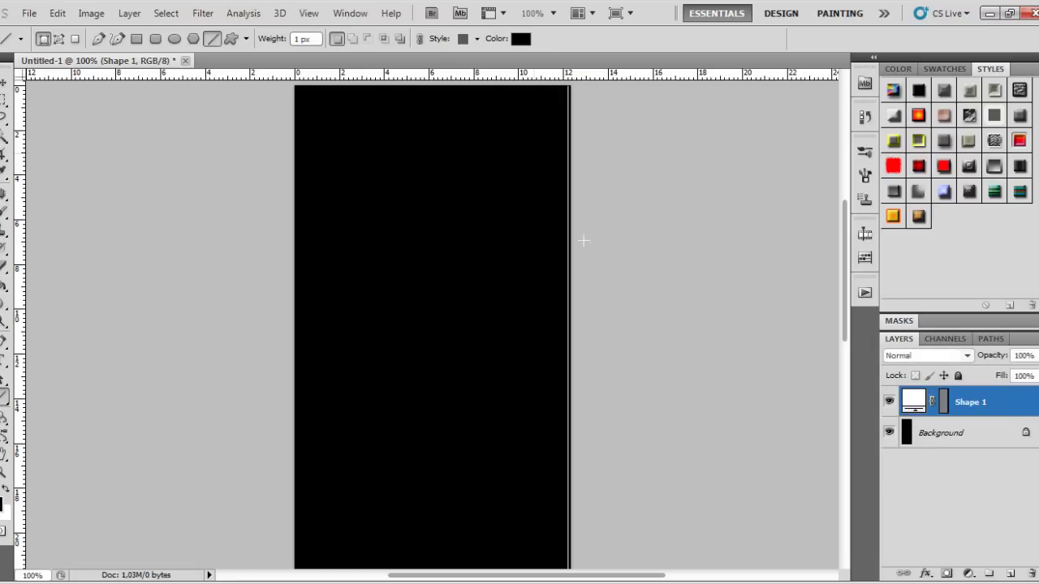
# Rasterize Shape 1 and apply Wind From the Right to streak its white edge.
pyautogui.click(166, 14)
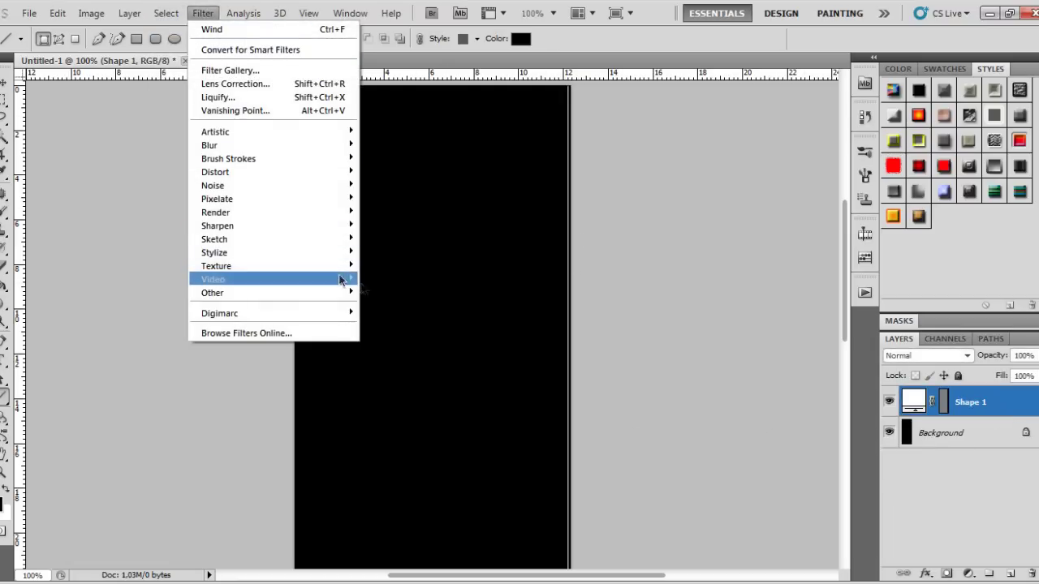
pyautogui.moveTo(214, 252)
pyautogui.click(407, 360)
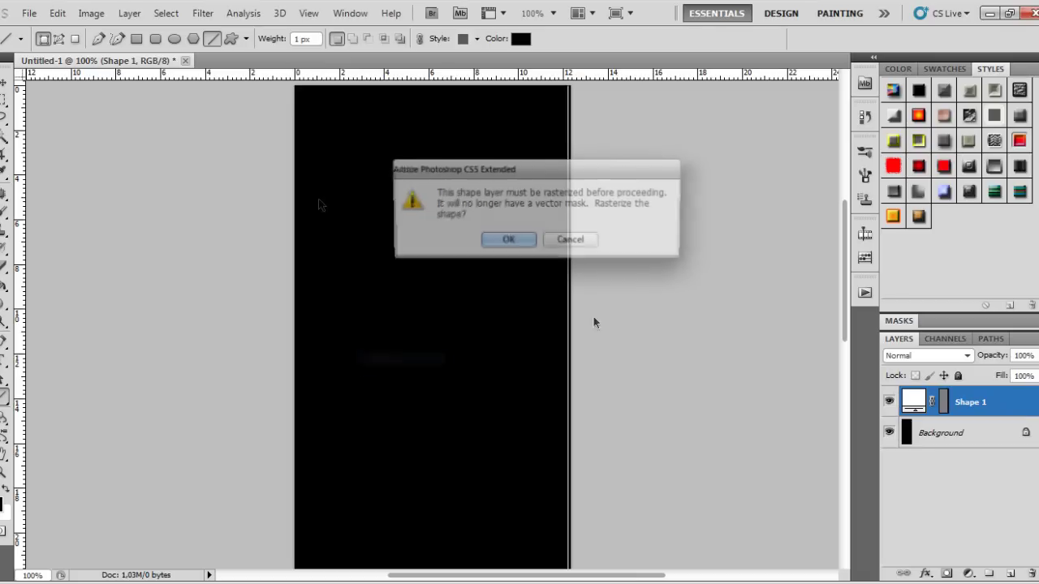
pyautogui.click(501, 248)
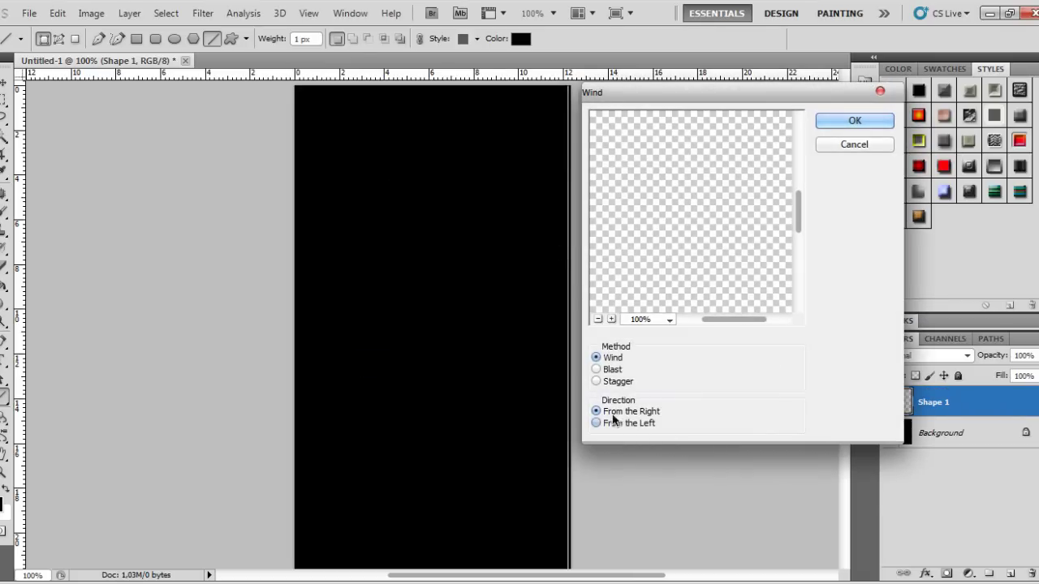
pyautogui.click(855, 120)
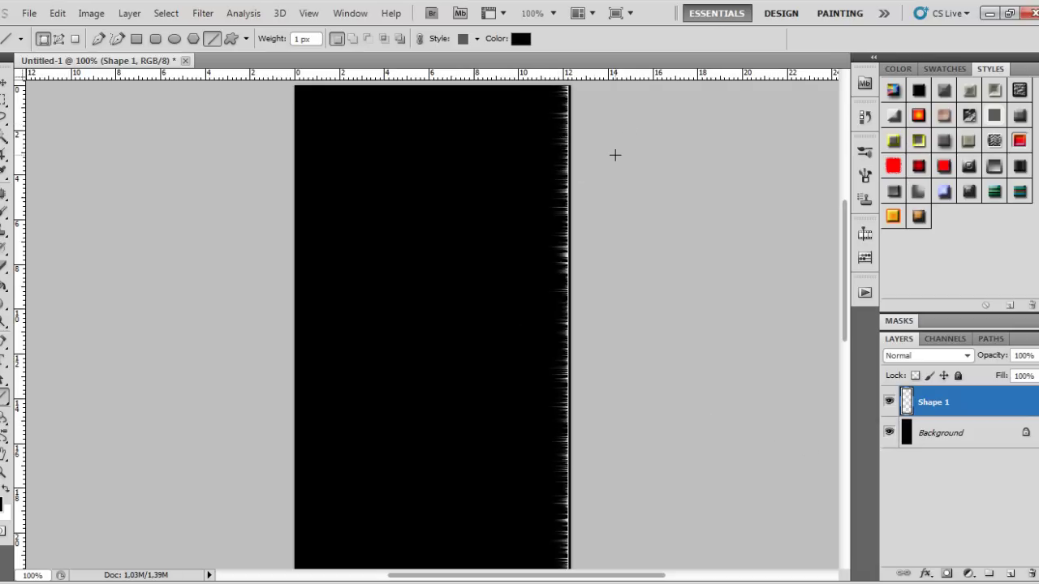
pyautogui.click(203, 13)
pyautogui.moveTo(215, 253)
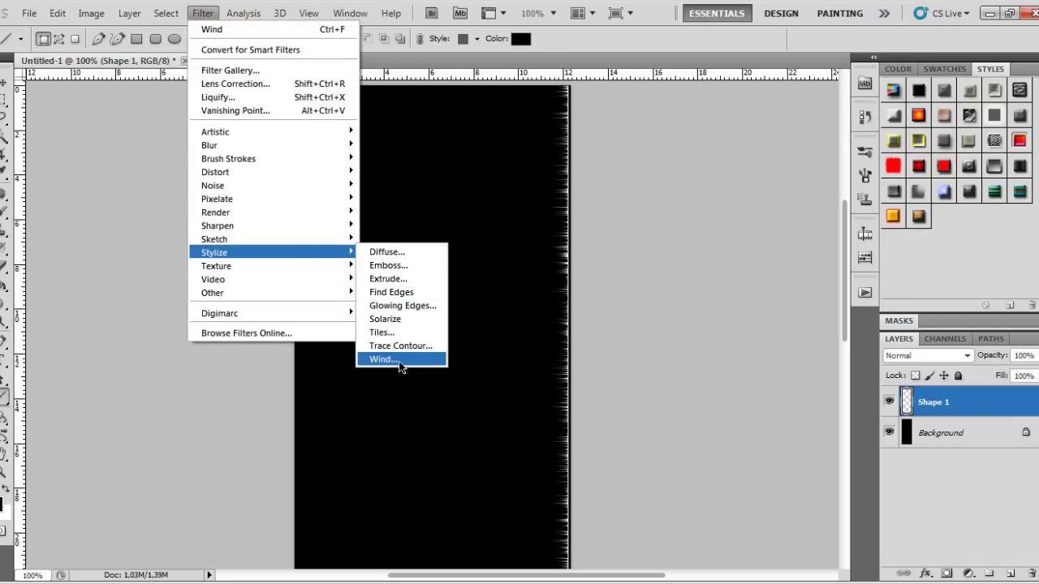
# Apply four more Wind passes to lengthen the white streaks leftward.
pyautogui.click(397, 360)
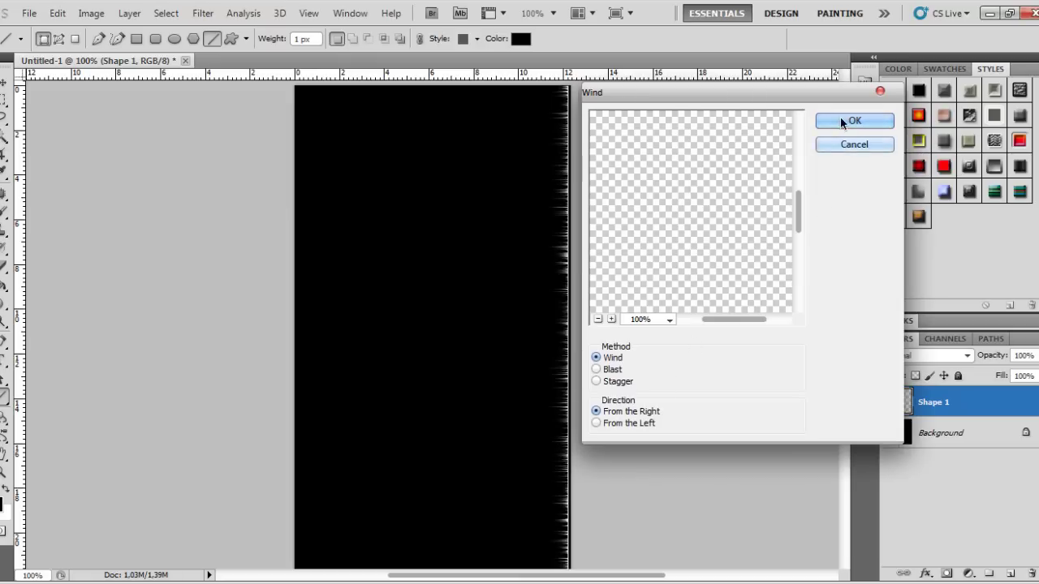
pyautogui.click(848, 120)
pyautogui.click(202, 13)
pyautogui.moveTo(214, 253)
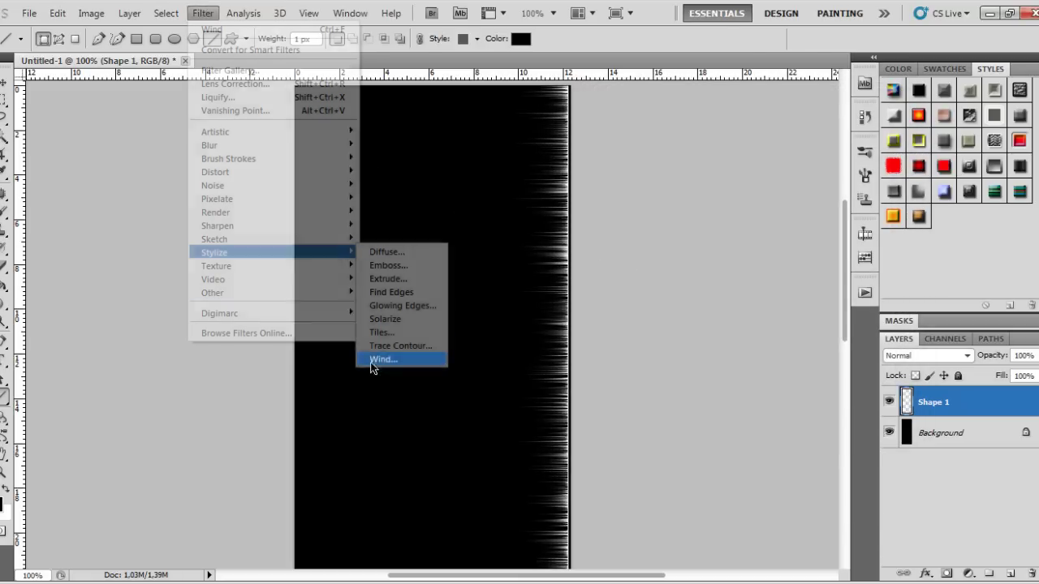
pyautogui.click(377, 359)
pyautogui.click(854, 121)
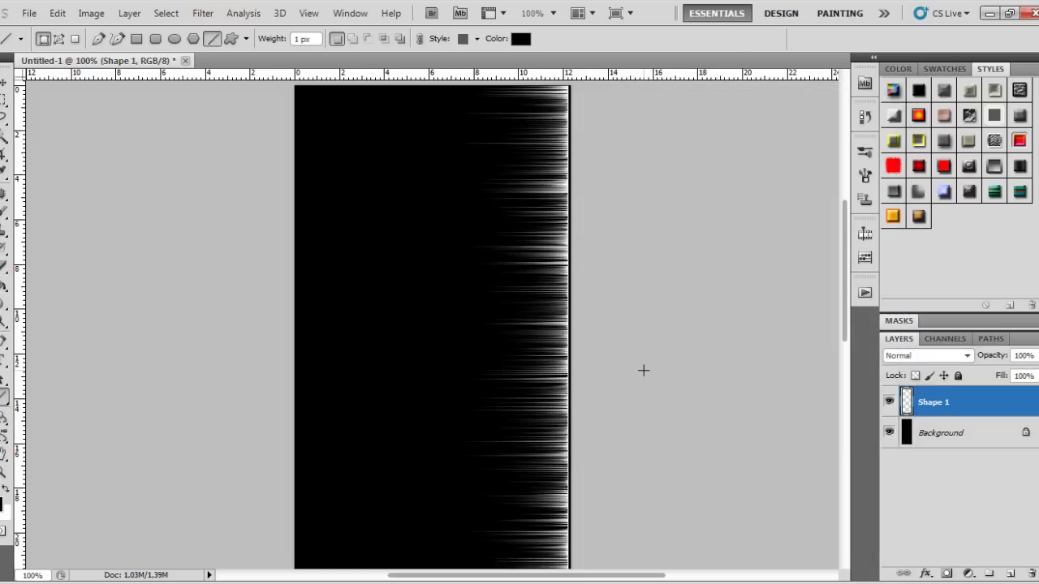
pyautogui.click(203, 13)
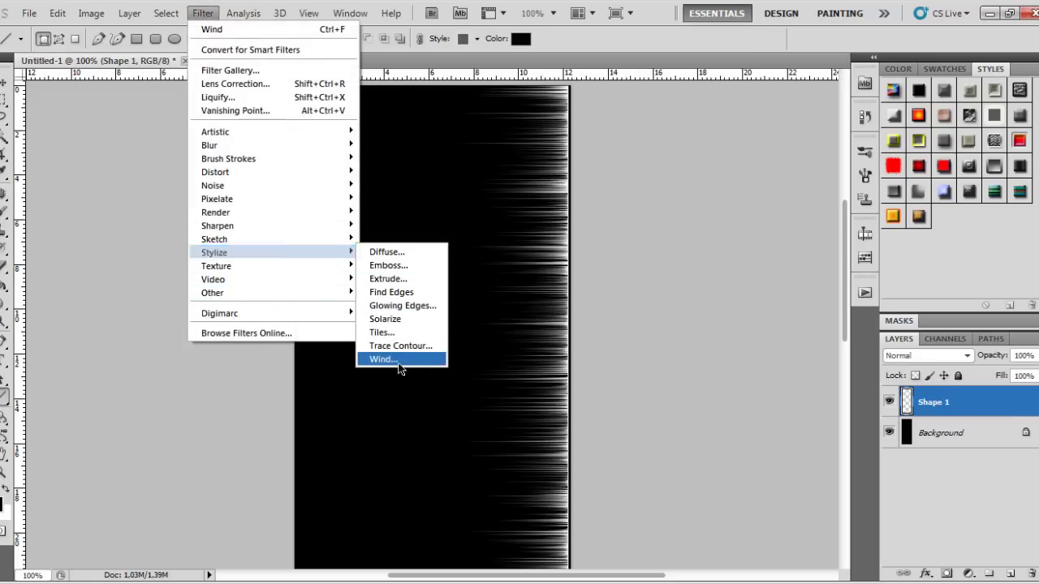
pyautogui.moveTo(215, 252)
pyautogui.click(393, 359)
pyautogui.click(856, 126)
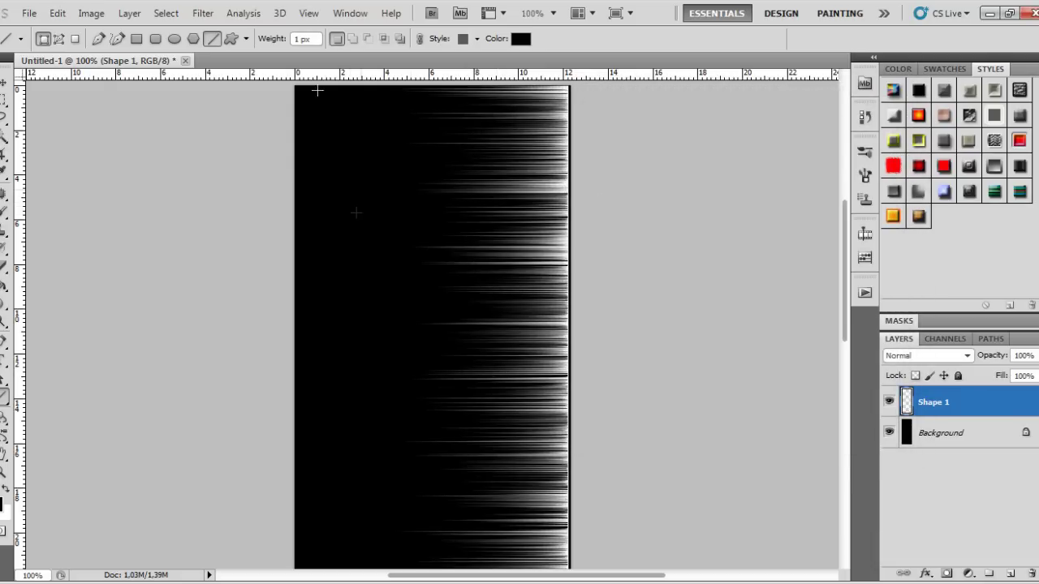
pyautogui.click(203, 13)
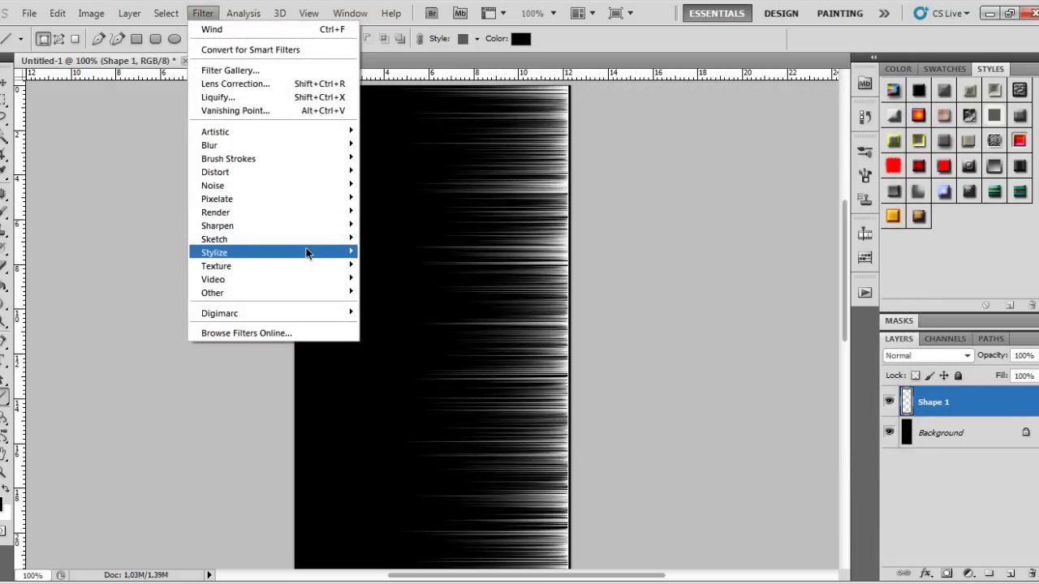
pyautogui.moveTo(243, 252)
pyautogui.click(382, 359)
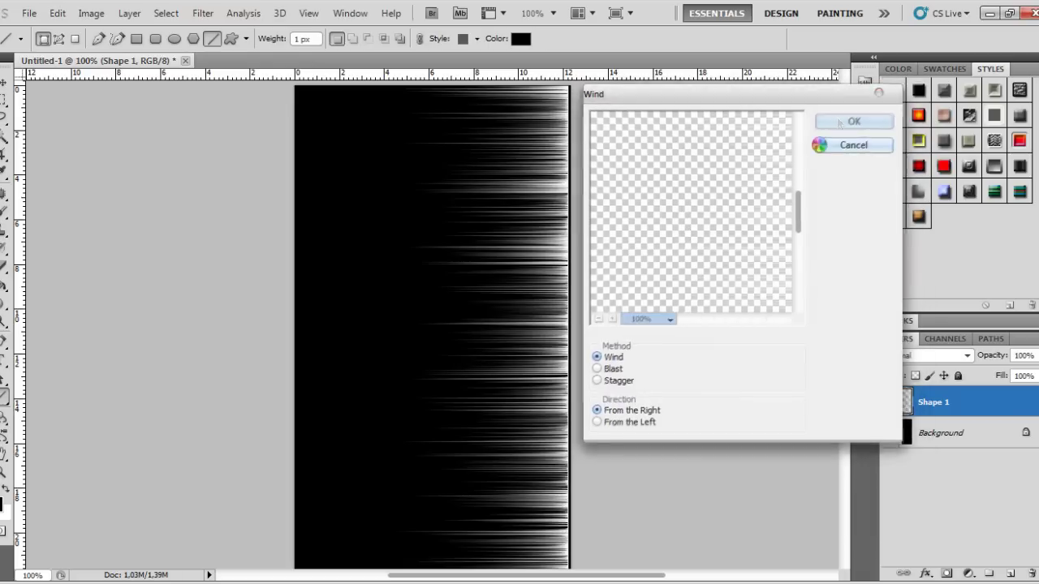
pyautogui.click(837, 120)
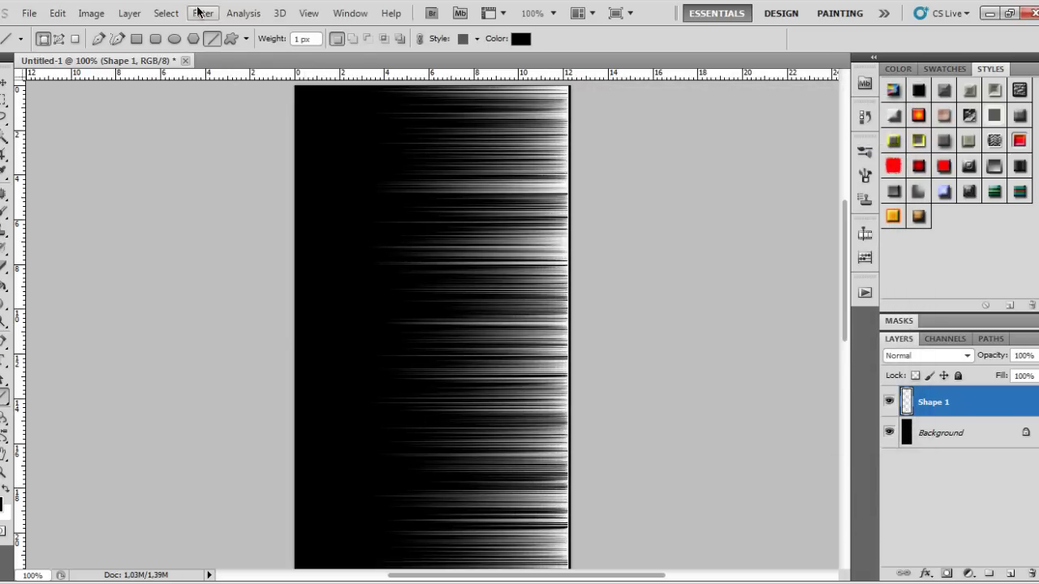
# Add three more Wind passes plus a Ctrl+F repeat until the streaks span most of the shape.
pyautogui.click(199, 11)
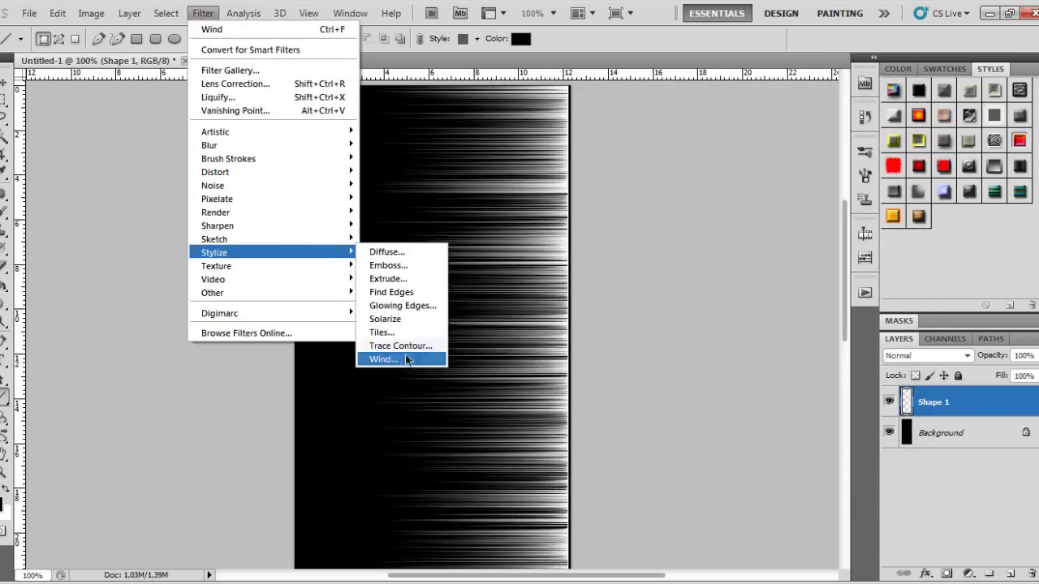
pyautogui.click(416, 358)
pyautogui.click(858, 120)
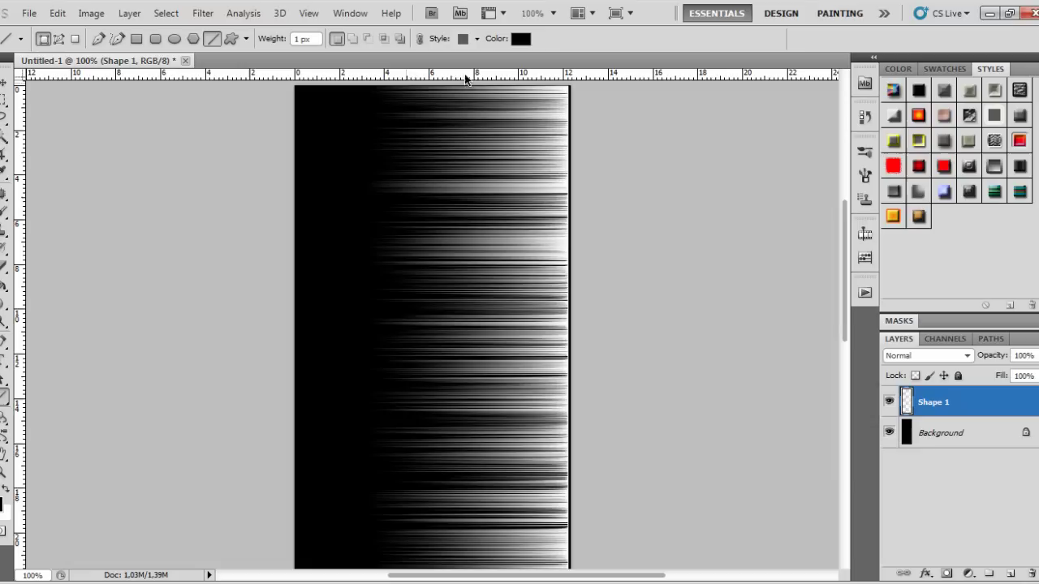
pyautogui.click(203, 13)
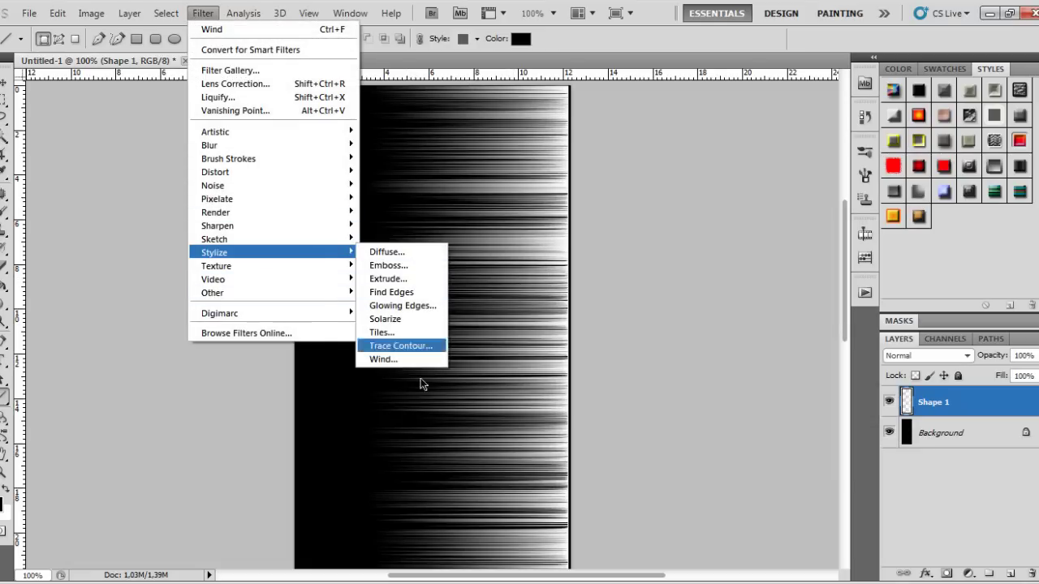
pyautogui.click(386, 363)
pyautogui.click(871, 123)
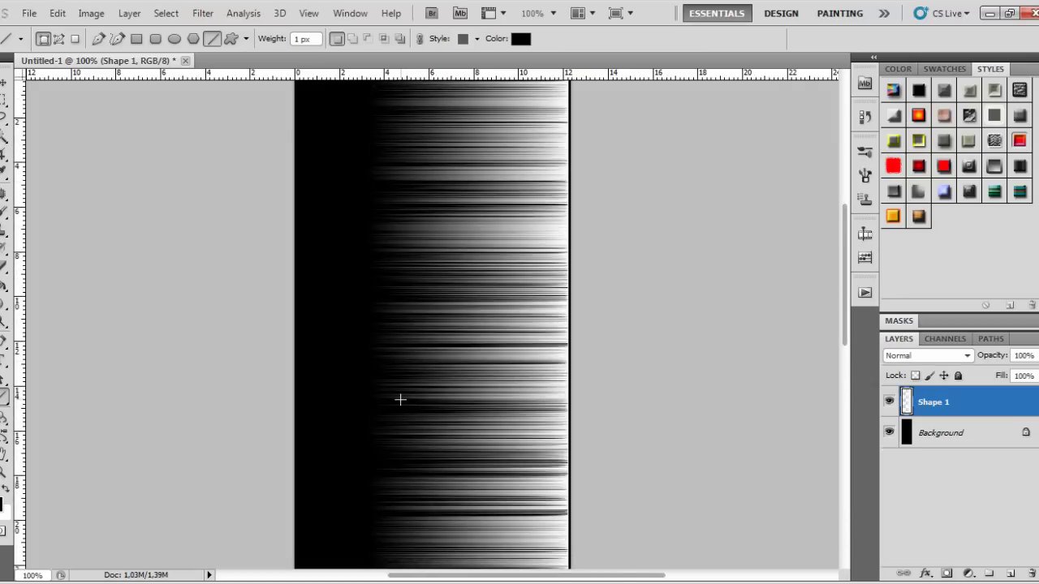
pyautogui.scroll(3, 402, 397)
pyautogui.scroll(-3, 296, 406)
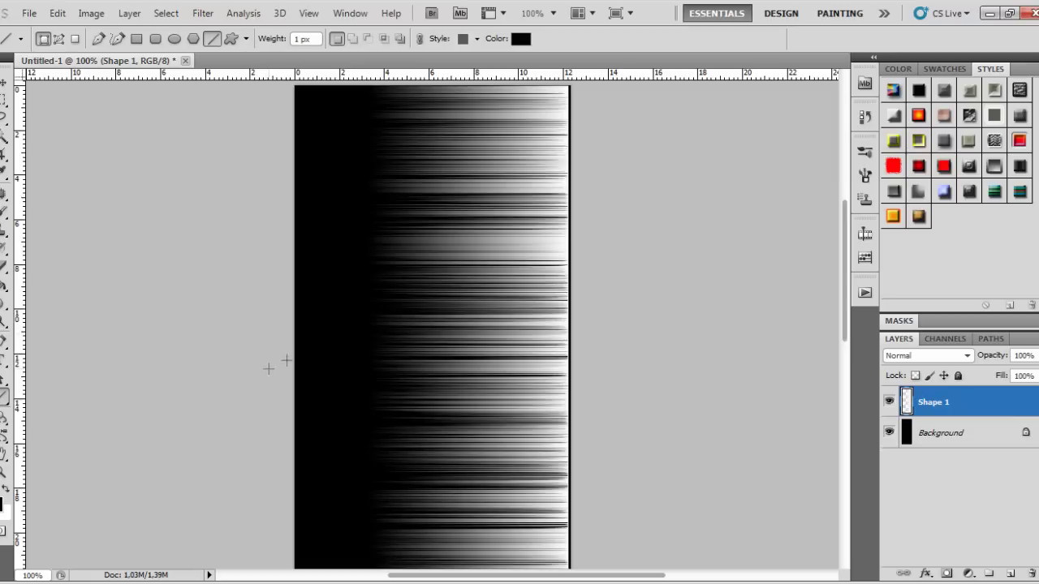
pyautogui.scroll(-3, 288, 359)
pyautogui.click(203, 13)
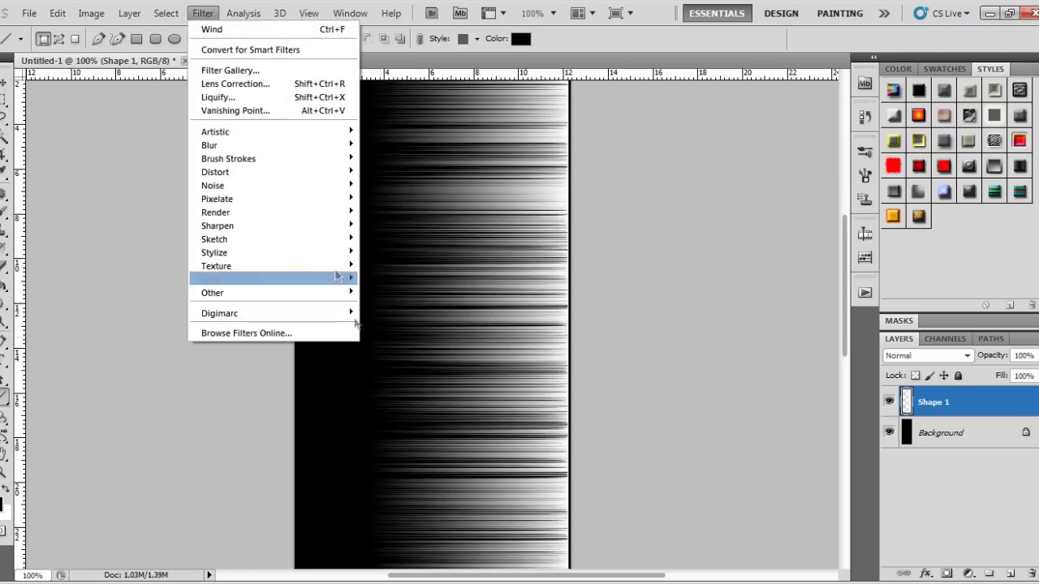
pyautogui.moveTo(214, 252)
pyautogui.click(405, 359)
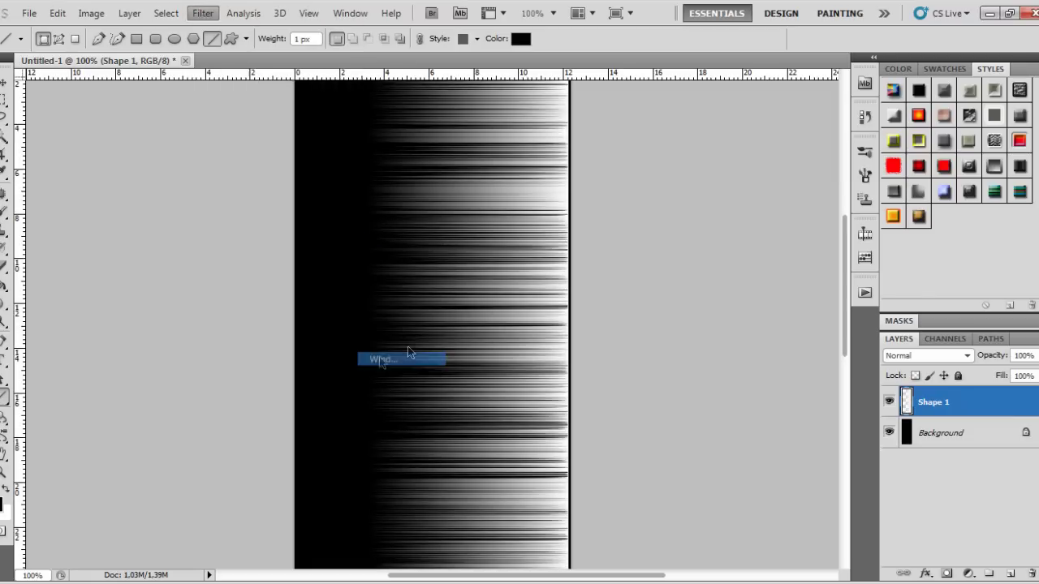
pyautogui.click(836, 120)
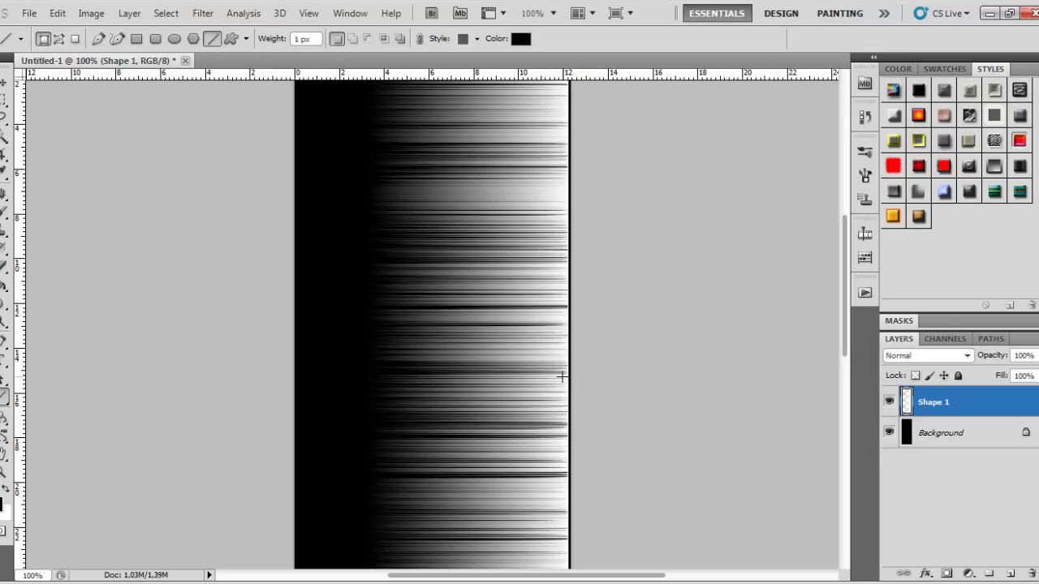
pyautogui.hotkey('ctrl', 'f')
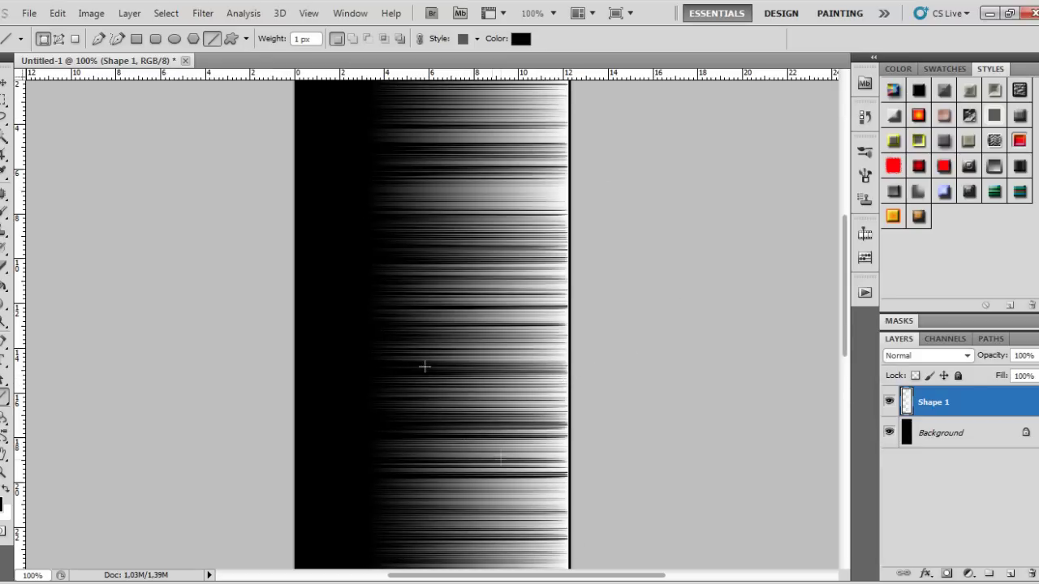
pyautogui.click(91, 13)
pyautogui.moveTo(118, 144)
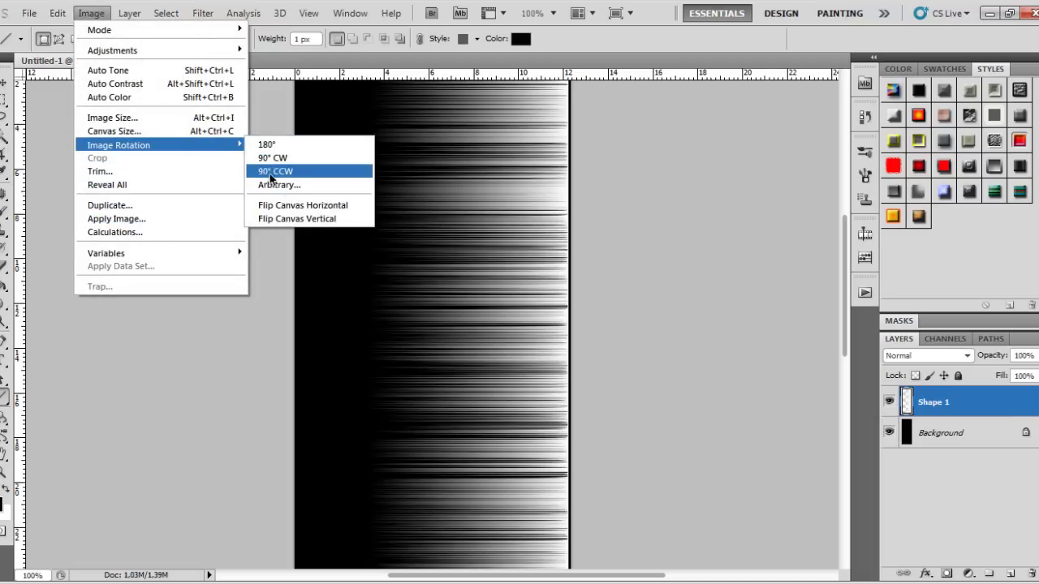
# Rotate the image 90° CCW into a wide banner and Free Transform Shape 1 up 10 px.
pyautogui.click(272, 172)
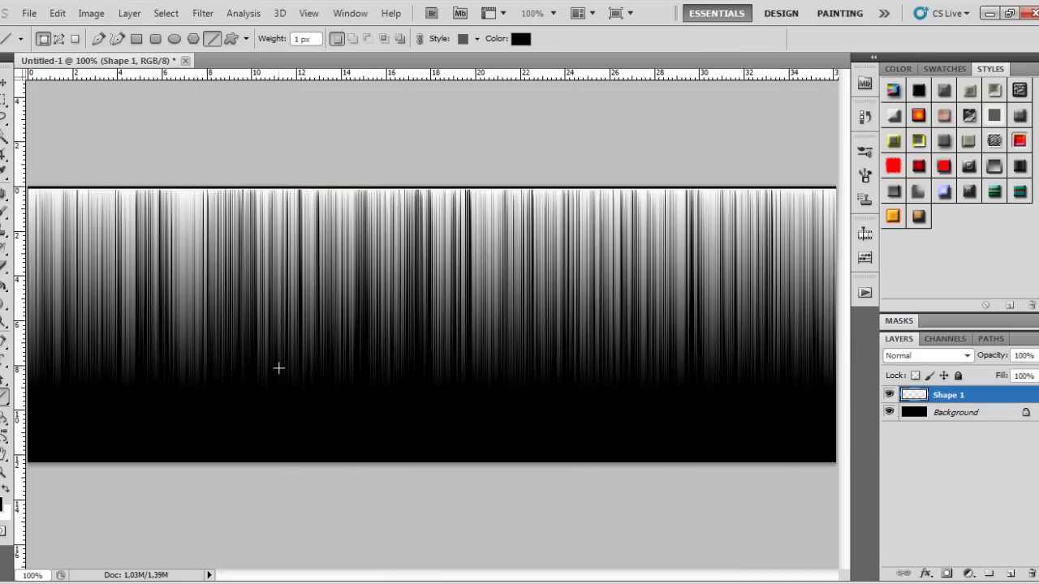
pyautogui.hotkey('ctrl', 't')
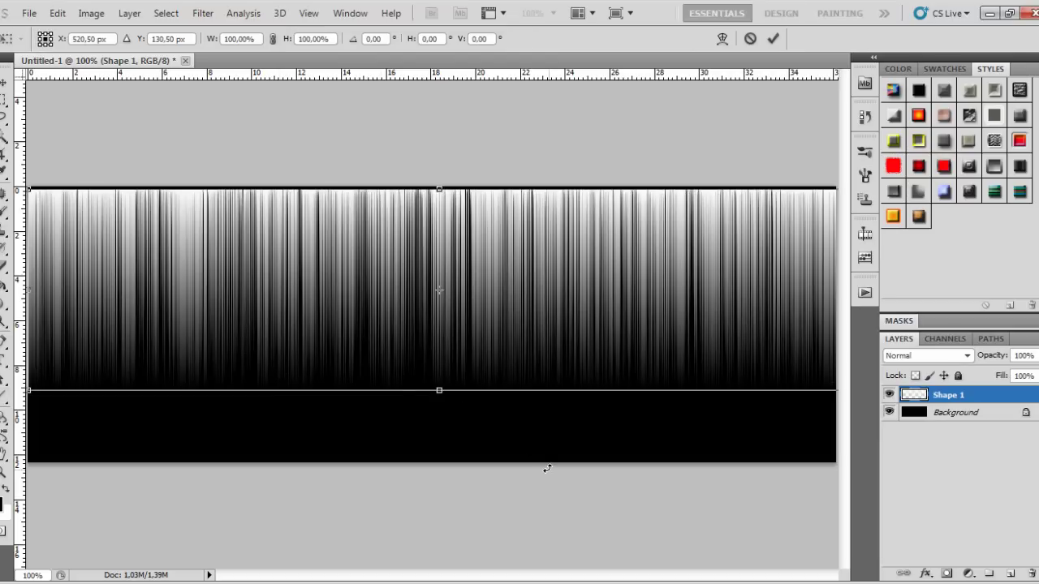
pyautogui.hotkey('shift', 'Up')
pyautogui.press('Return')
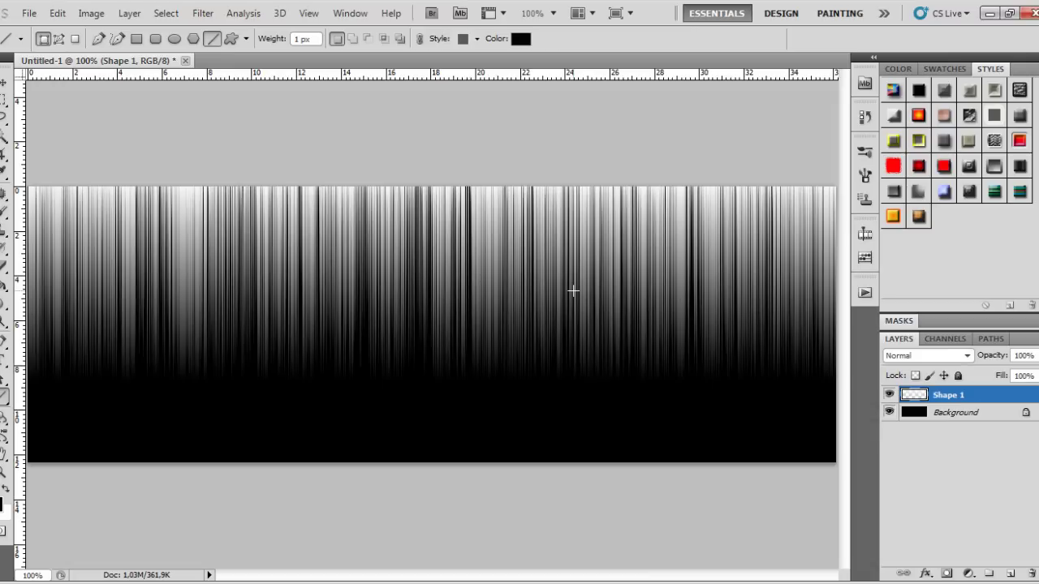
pyautogui.doubleClick(990, 395)
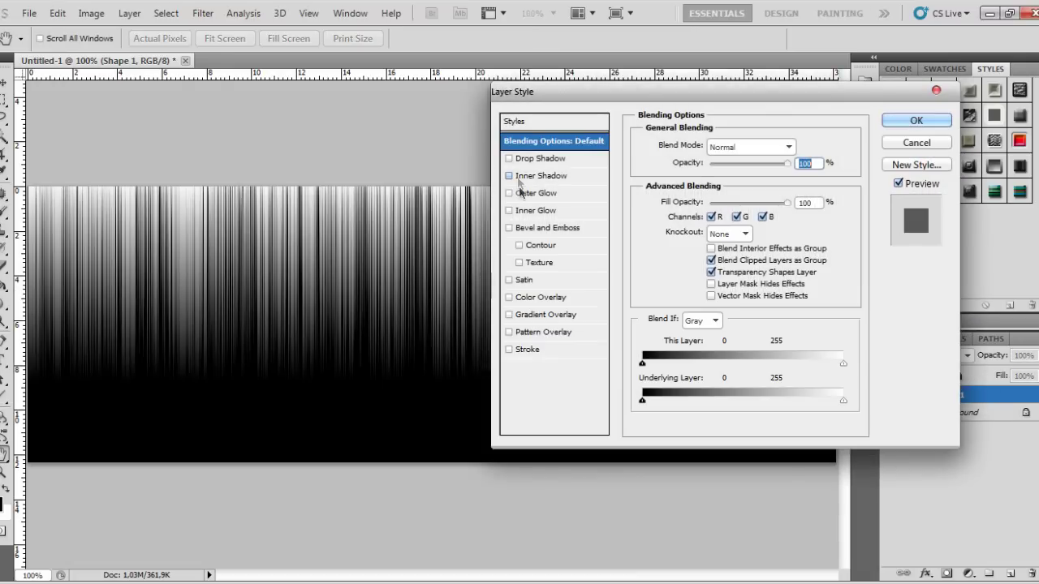
# Enable Outer Glow on the streaks and try yellow, red, green and grey glow colours.
pyautogui.click(533, 194)
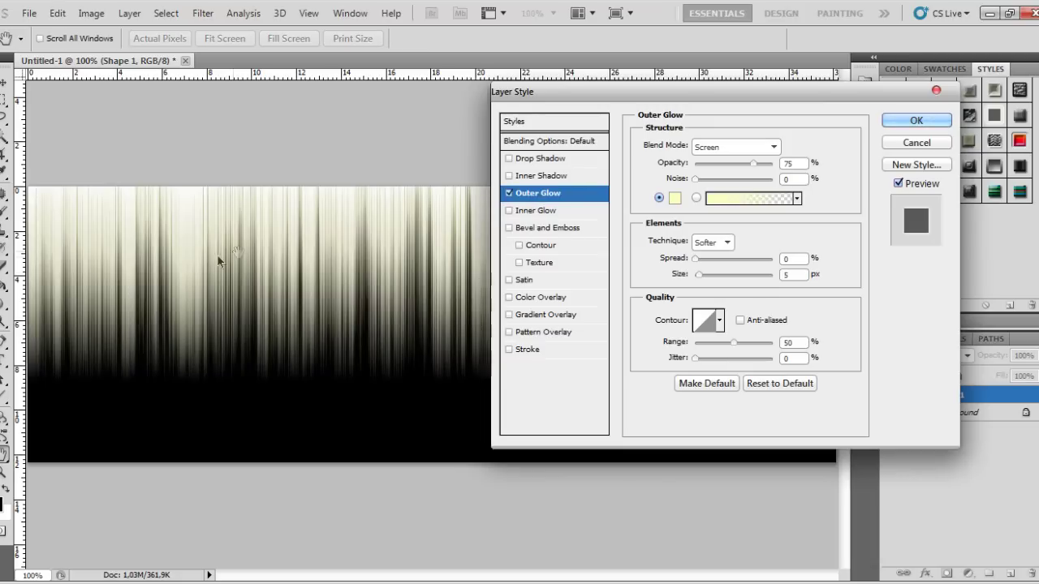
pyautogui.click(675, 200)
pyautogui.click(823, 167)
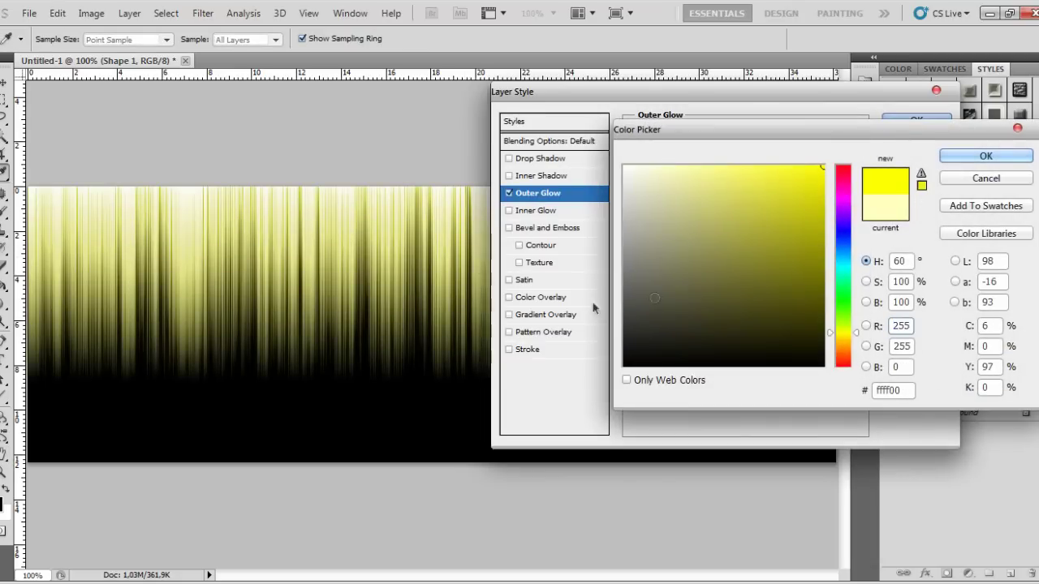
pyautogui.click(846, 262)
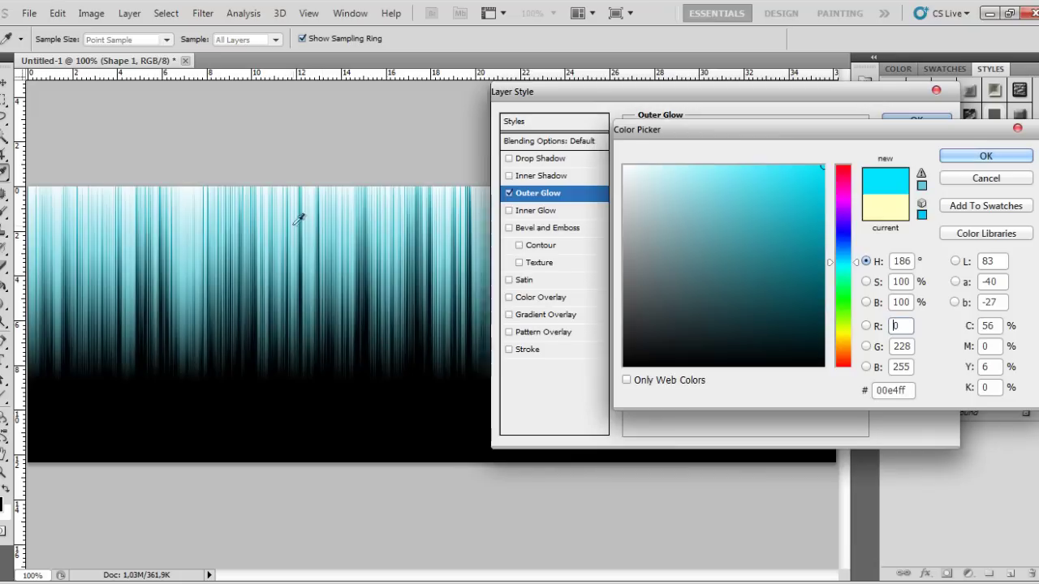
pyautogui.moveTo(845, 261); pyautogui.dragTo(846, 166)
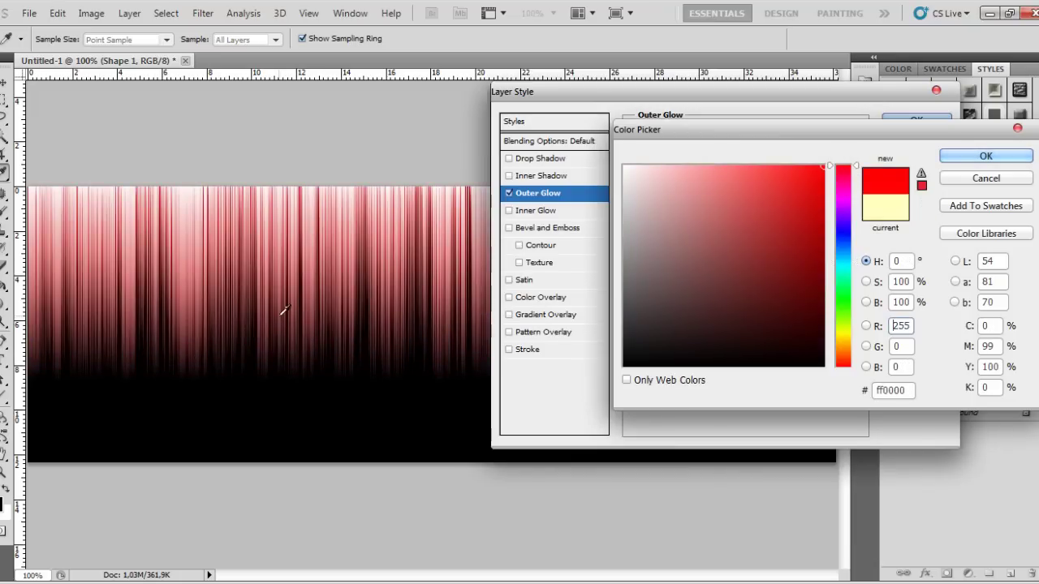
pyautogui.click(844, 291)
pyautogui.click(826, 341)
pyautogui.moveTo(825, 341); pyautogui.dragTo(788, 367)
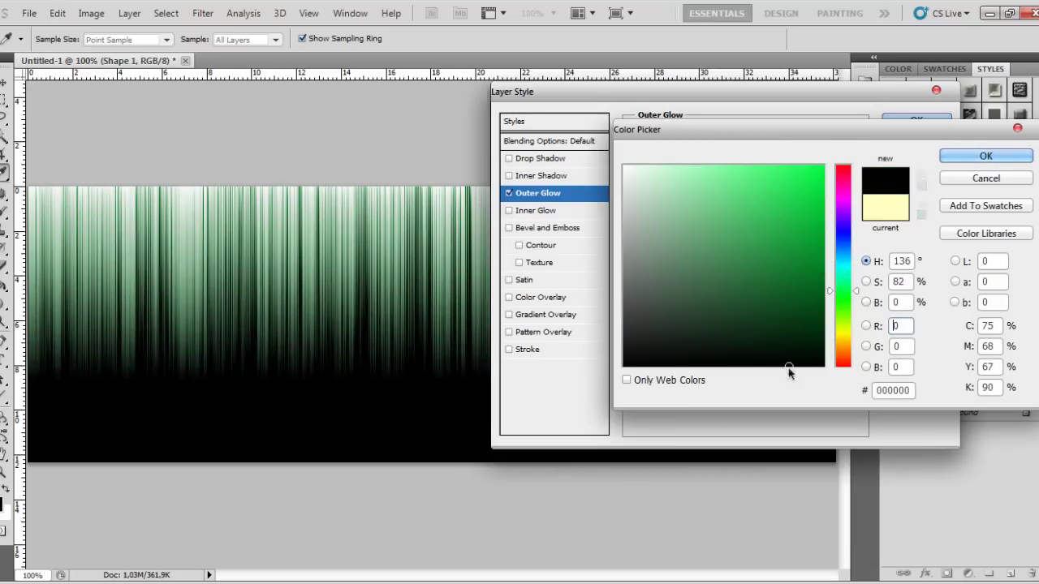
pyautogui.moveTo(758, 312); pyautogui.dragTo(568, 229)
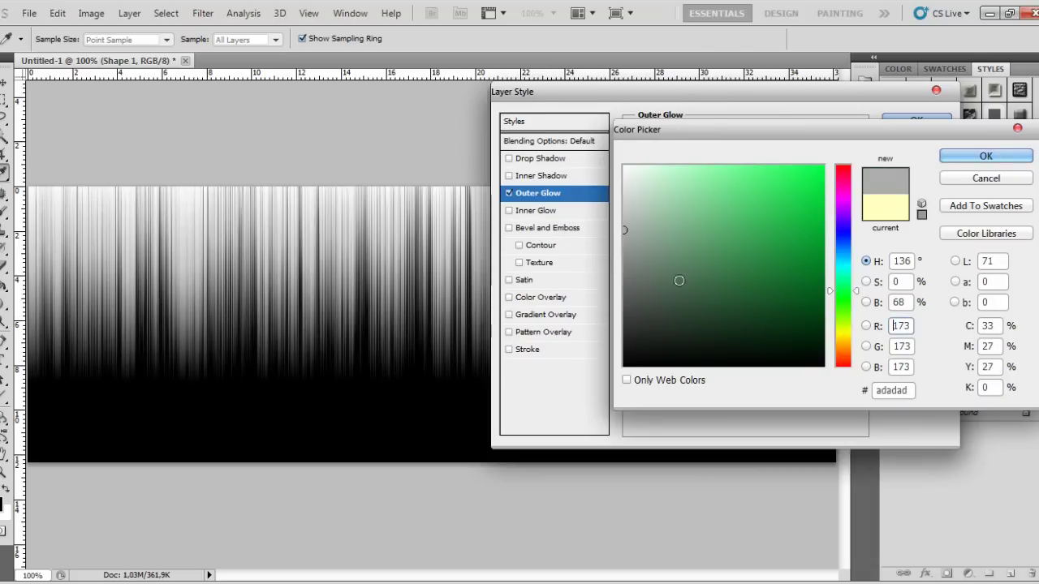
# Try several purple and violet shades for the outer glow colour.
pyautogui.click(844, 228)
pyautogui.moveTo(793, 230); pyautogui.dragTo(696, 230)
pyautogui.click(844, 209)
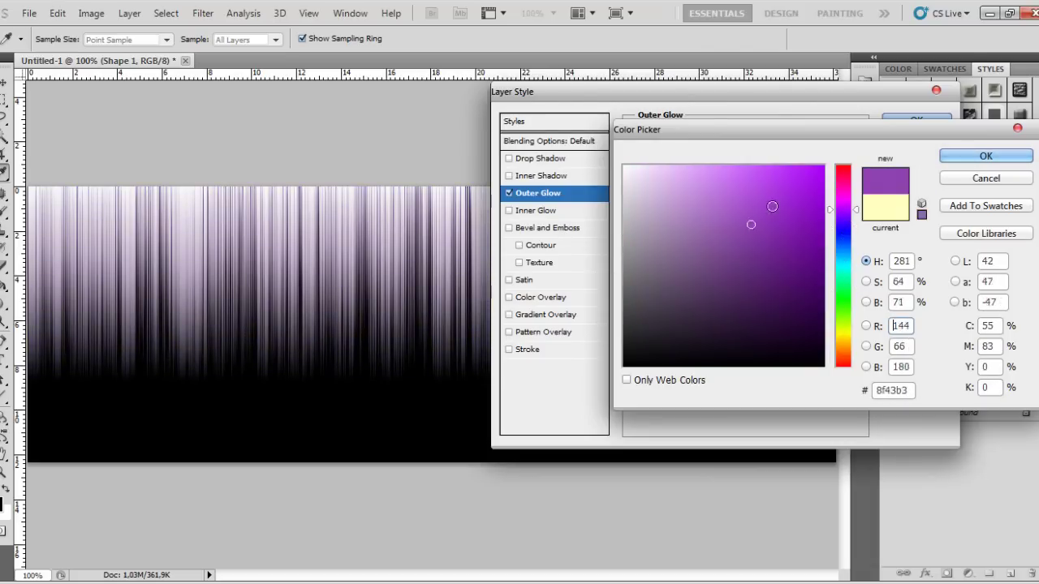
pyautogui.moveTo(788, 262); pyautogui.dragTo(797, 266)
pyautogui.moveTo(779, 220); pyautogui.dragTo(805, 225)
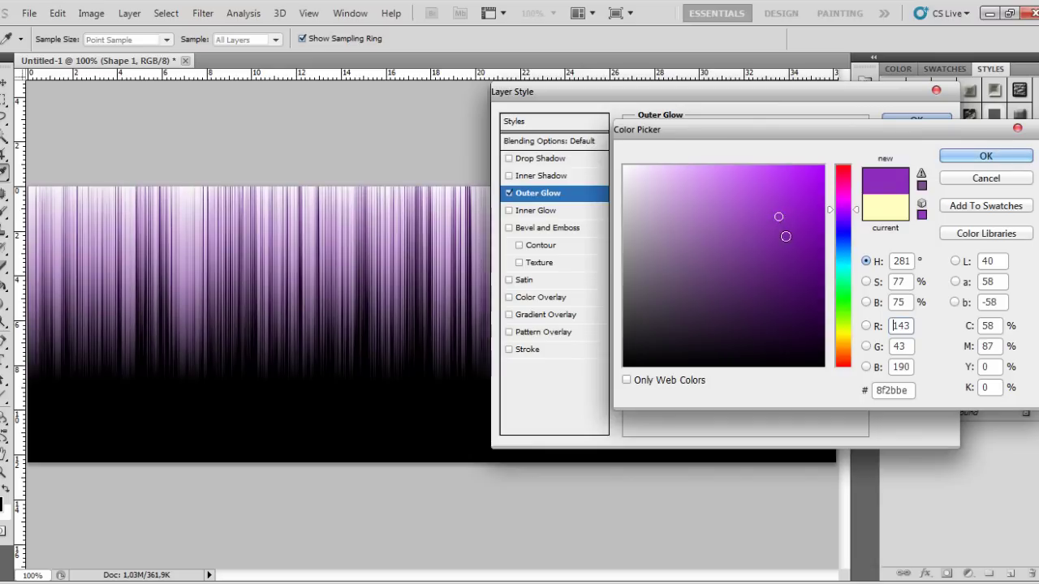
pyautogui.click(684, 261)
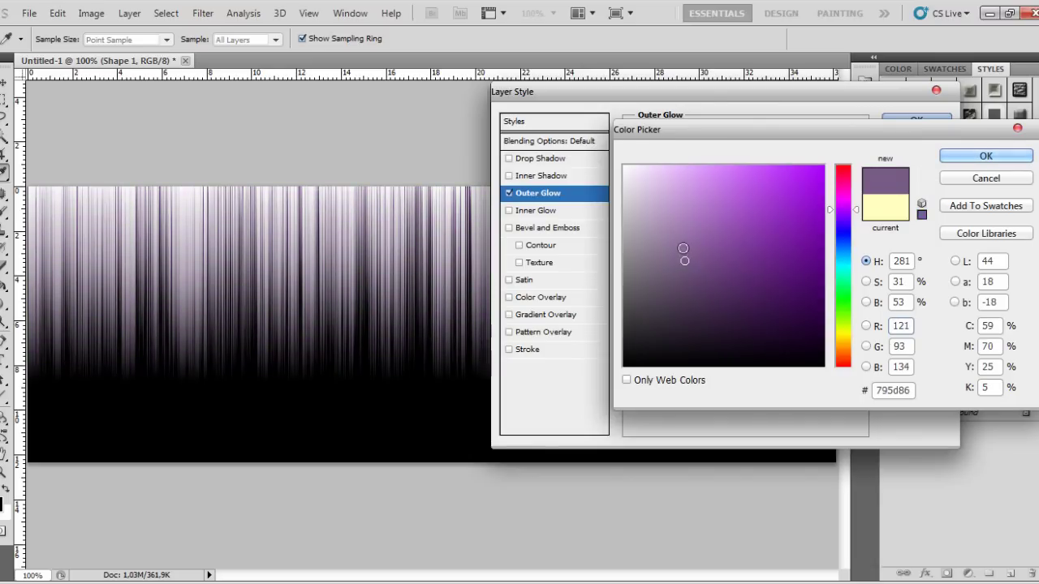
pyautogui.click(819, 241)
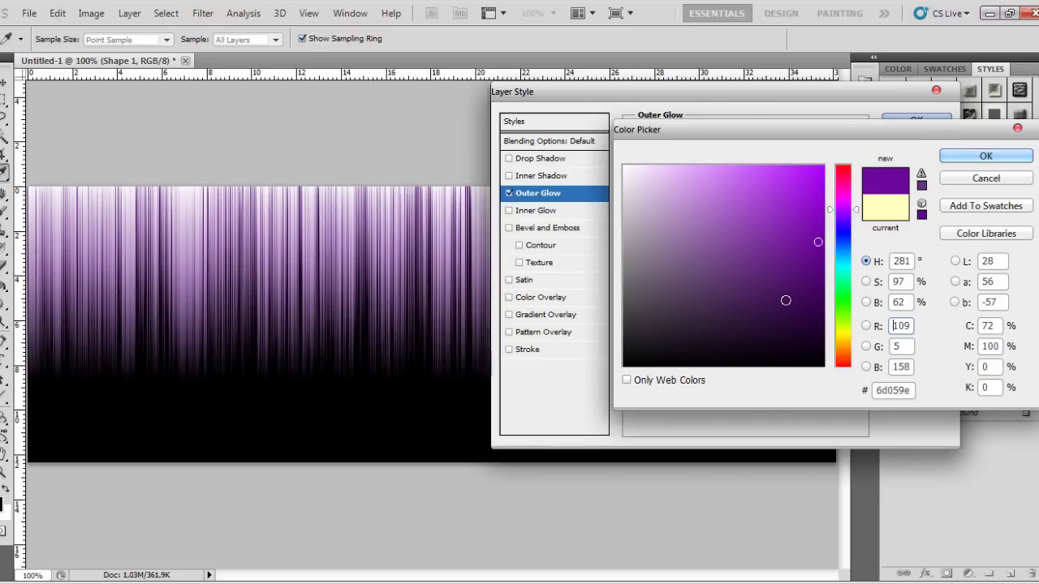
pyautogui.moveTo(819, 182)
pyautogui.mouseDown()
pyautogui.moveTo(813, 276)
pyautogui.moveTo(823, 166)
pyautogui.mouseUp()
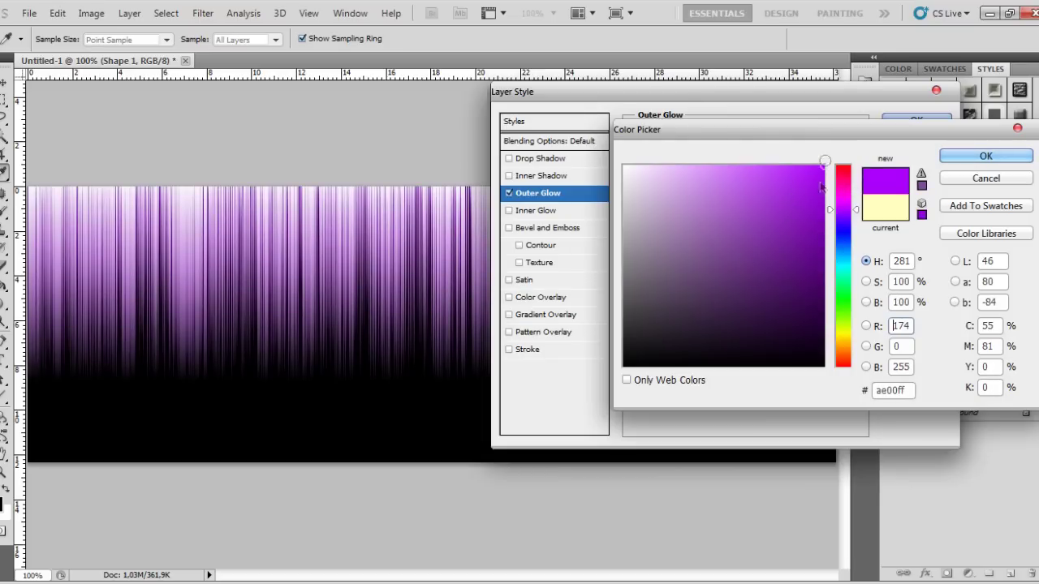
pyautogui.moveTo(793, 211)
pyautogui.mouseDown()
pyautogui.moveTo(806, 262)
pyautogui.moveTo(749, 200)
pyautogui.moveTo(804, 195)
pyautogui.moveTo(814, 172)
pyautogui.mouseUp()
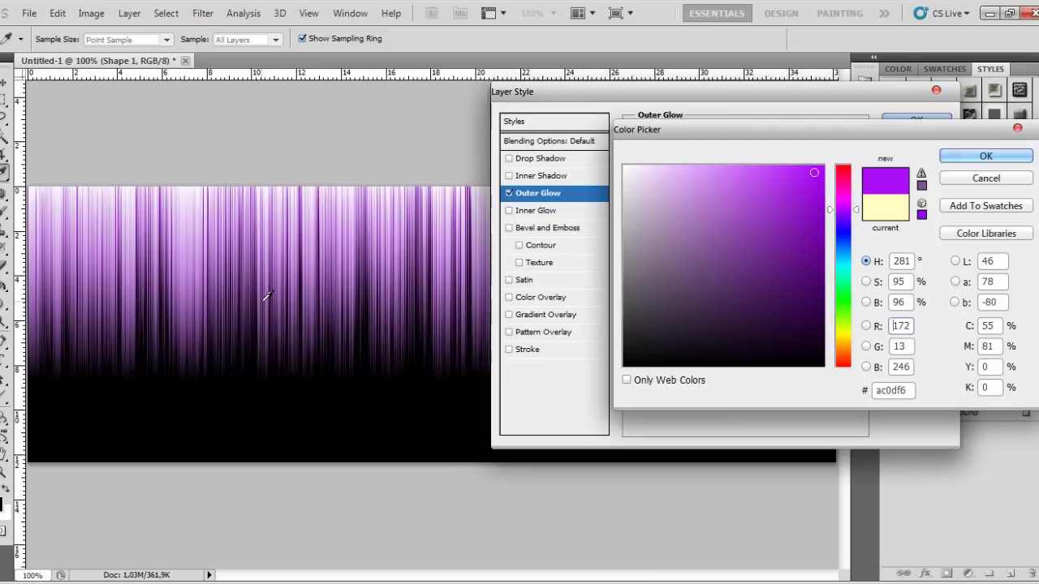
pyautogui.click(823, 280)
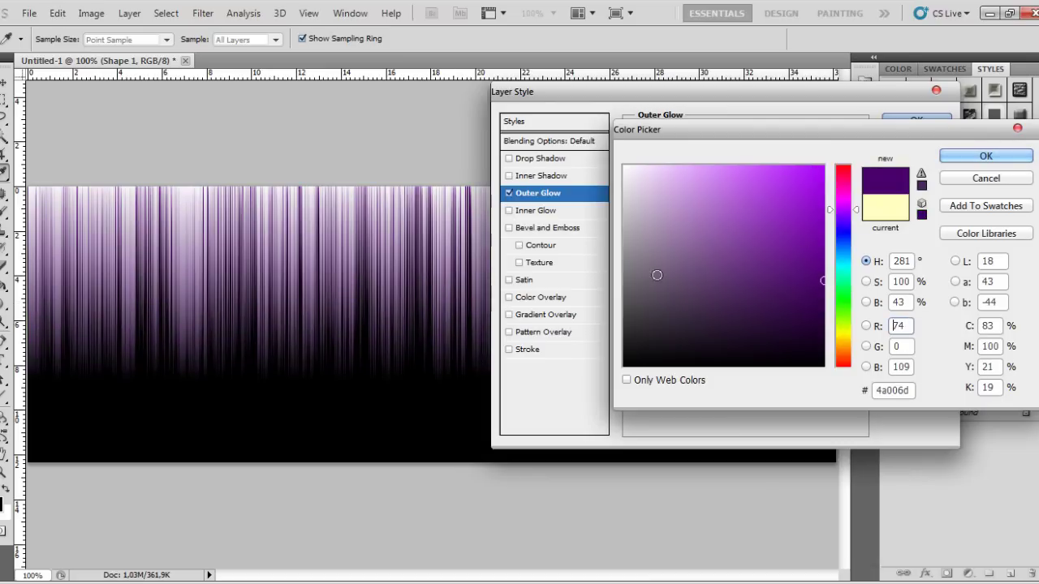
# Settle on bright red (fa0000) as the outer glow colour.
pyautogui.moveTo(847, 237)
pyautogui.mouseDown()
pyautogui.moveTo(849, 266)
pyautogui.moveTo(883, 131)
pyautogui.mouseUp()
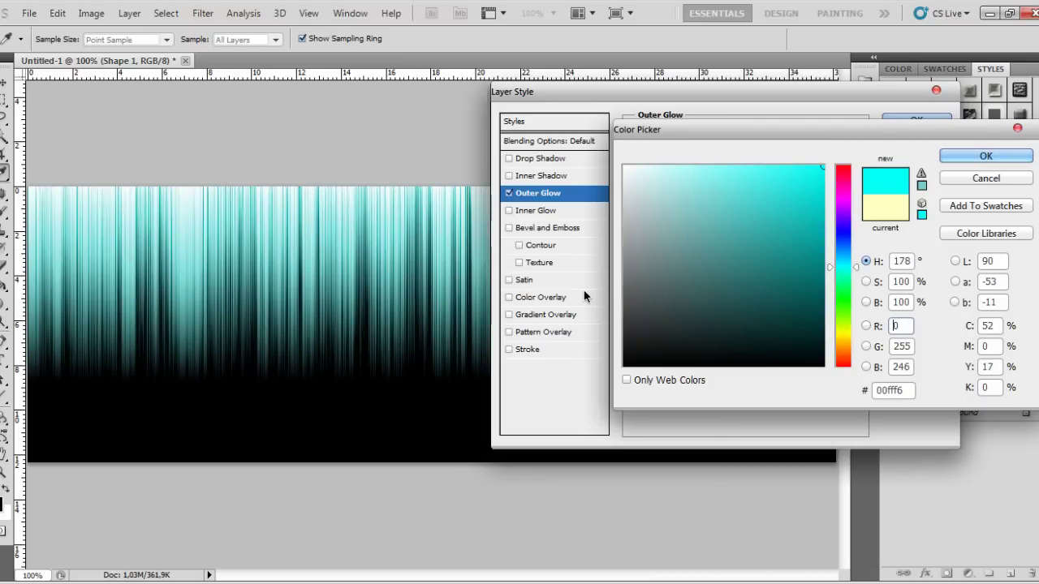
pyautogui.click(843, 235)
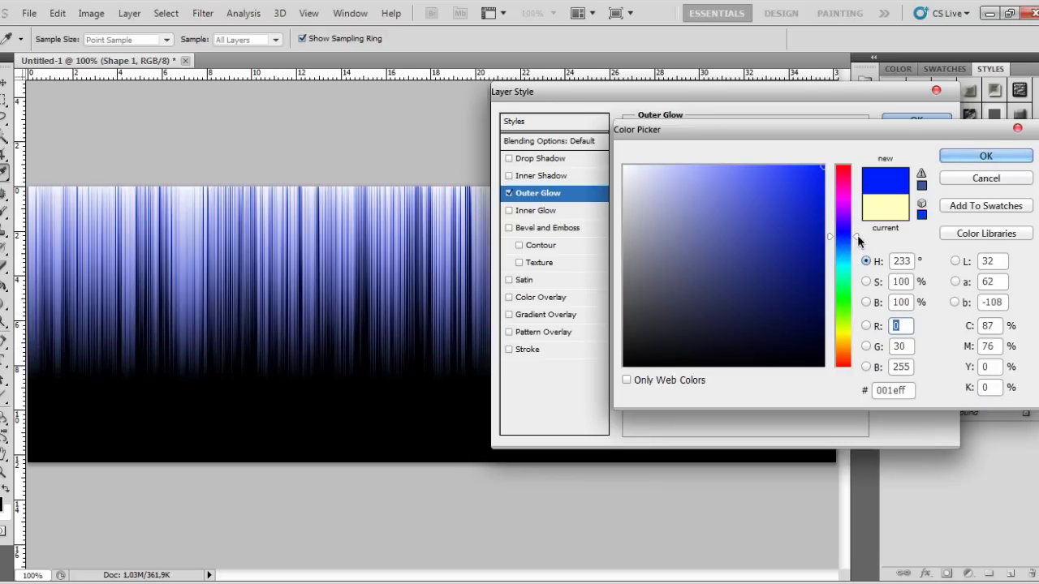
pyautogui.moveTo(859, 241); pyautogui.dragTo(848, 165)
pyautogui.click(828, 165)
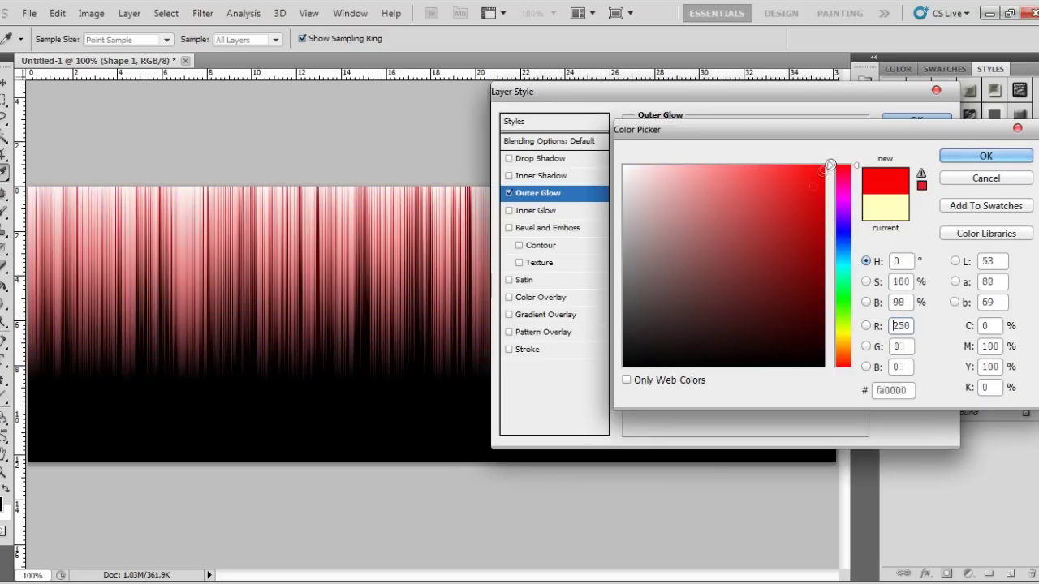
pyautogui.click(985, 156)
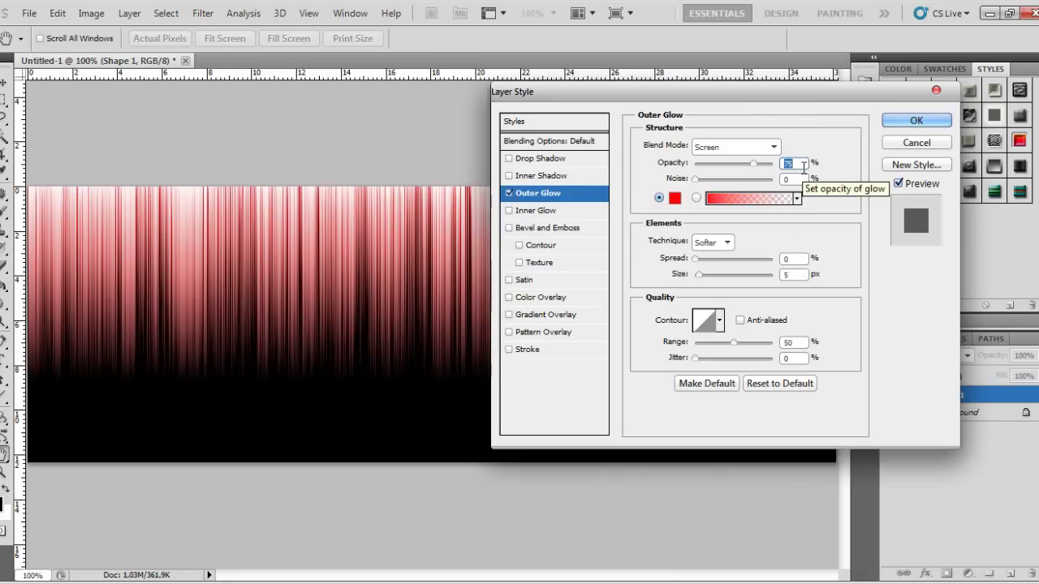
# Give the outer glow 100% opacity and 20 px size, and enable Inner Glow.
pyautogui.write('100')
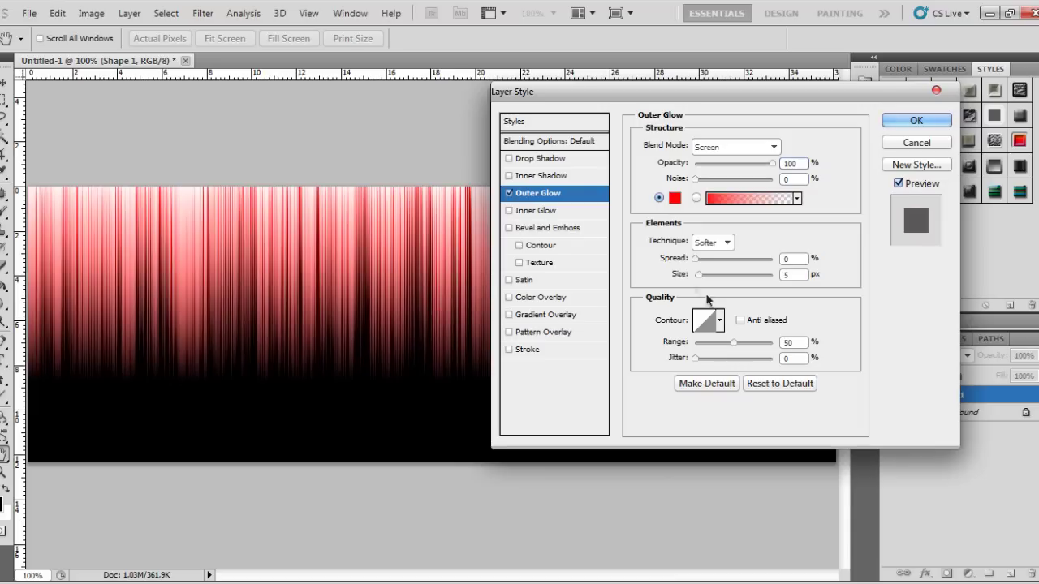
pyautogui.press('Tab')
pyautogui.doubleClick(790, 275)
pyautogui.write('100')
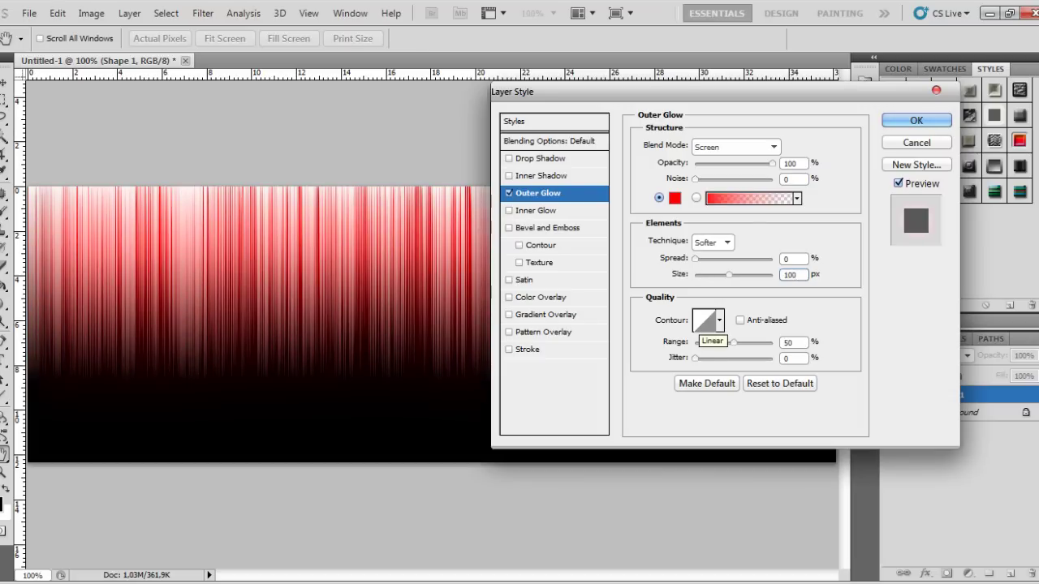
pyautogui.doubleClick(801, 277)
pyautogui.write('6')
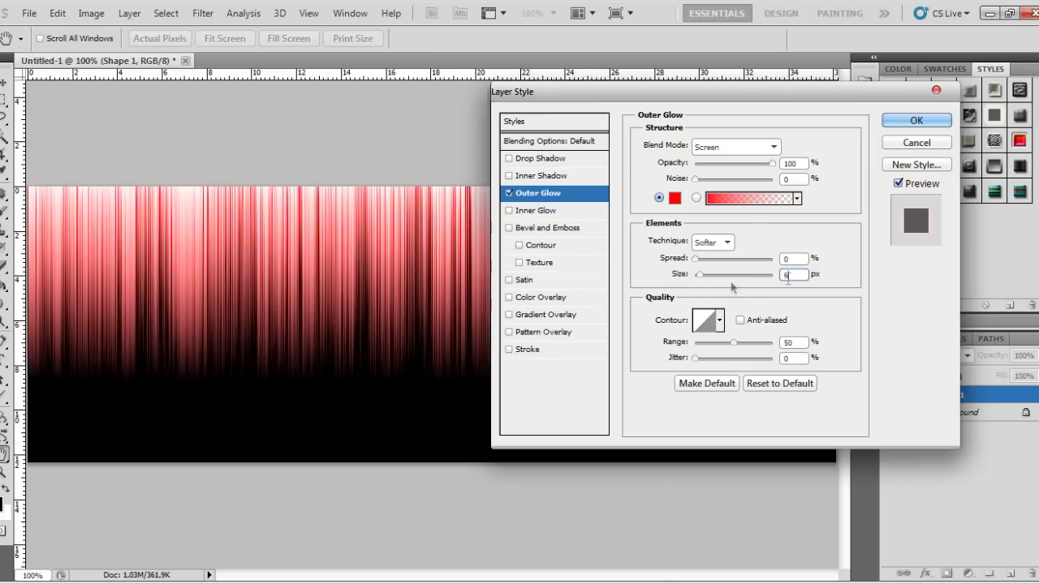
pyautogui.write('20')
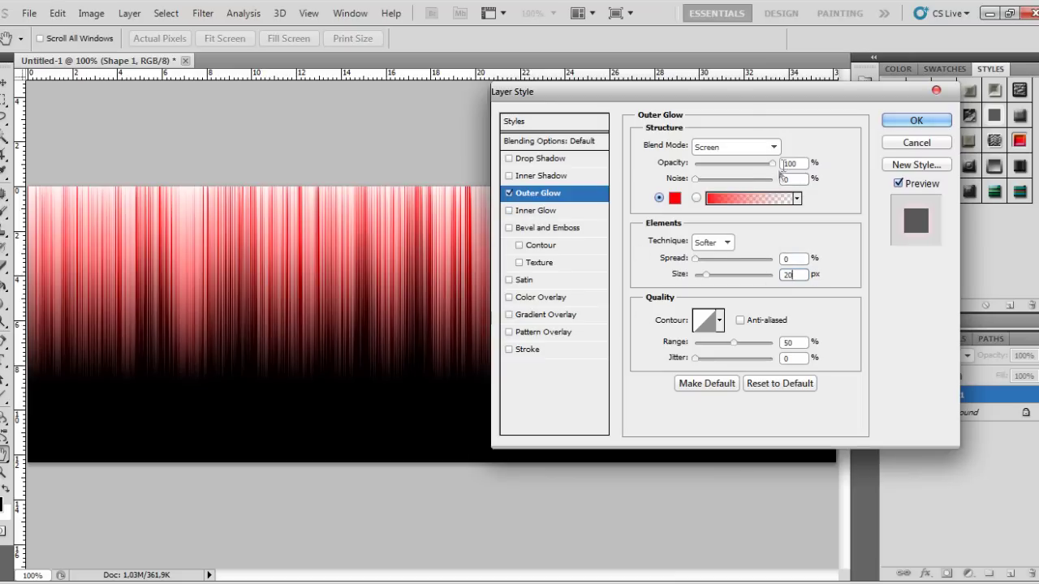
pyautogui.click(517, 212)
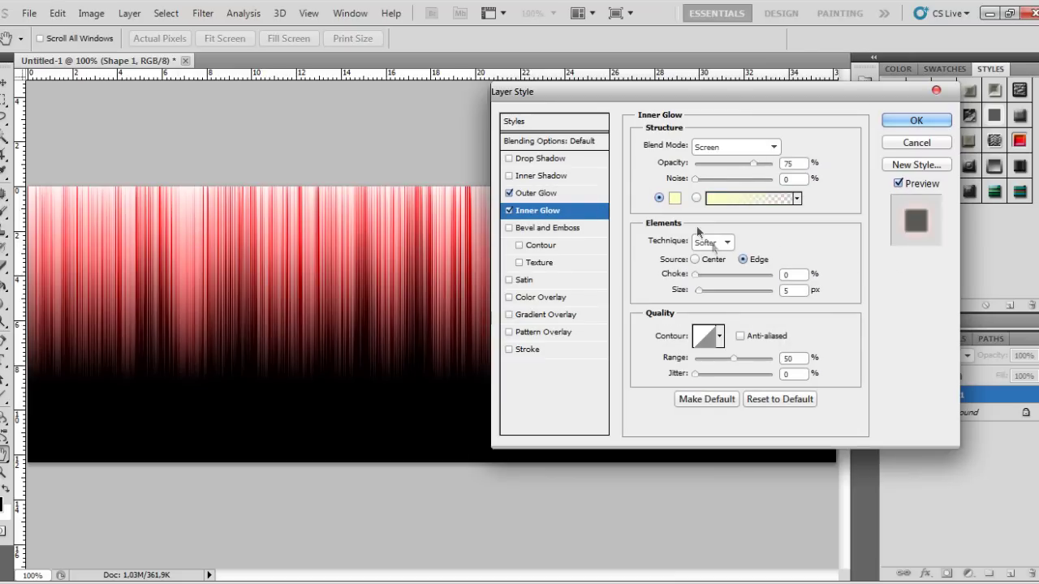
# Try red and cyan for the inner glow colour and set its size to 20 px.
pyautogui.click(673, 199)
pyautogui.click(843, 167)
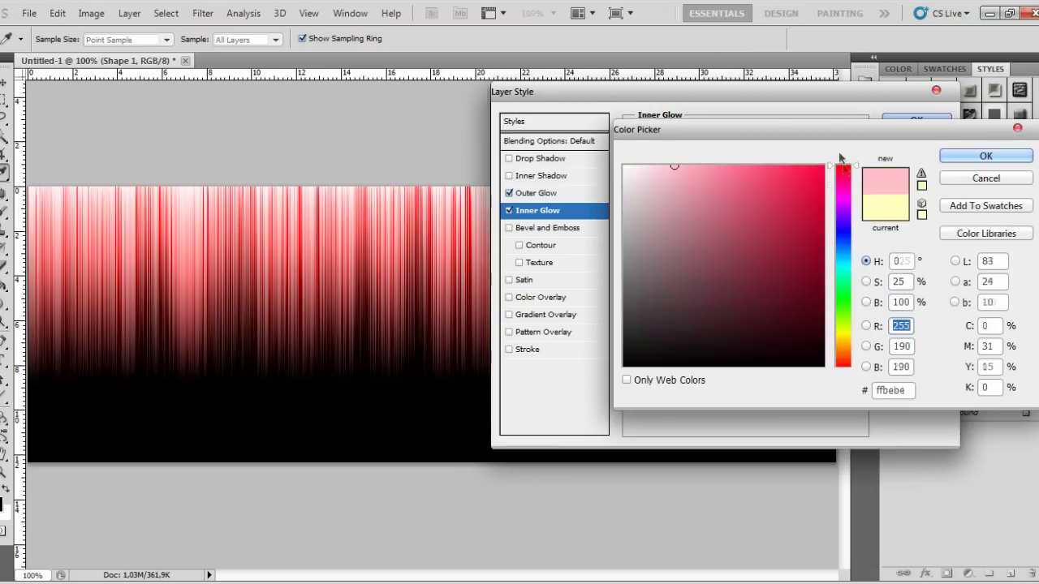
pyautogui.click(824, 166)
pyautogui.moveTo(843, 244); pyautogui.dragTo(843, 263)
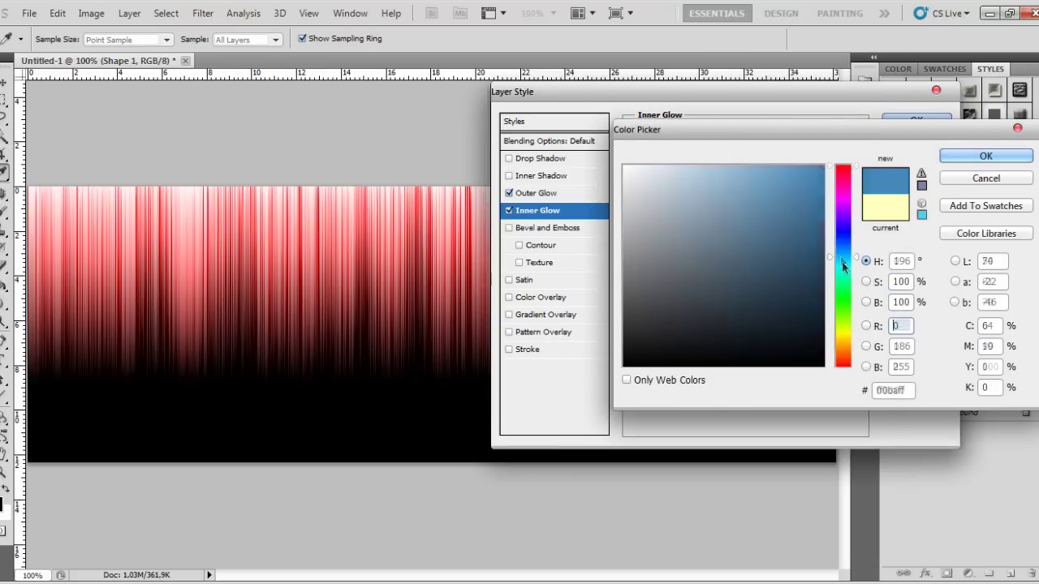
pyautogui.click(822, 178)
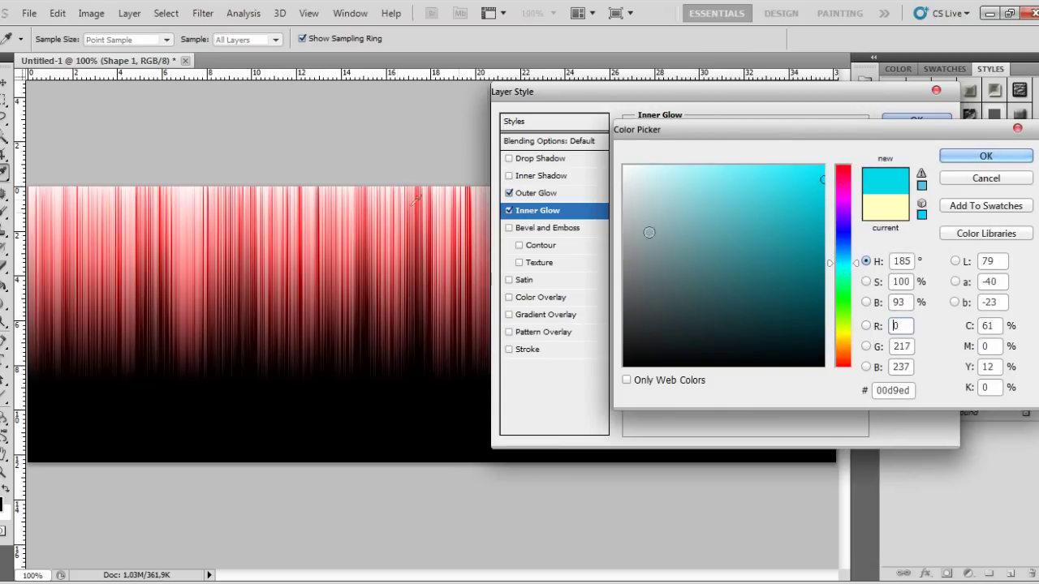
pyautogui.press('Return')
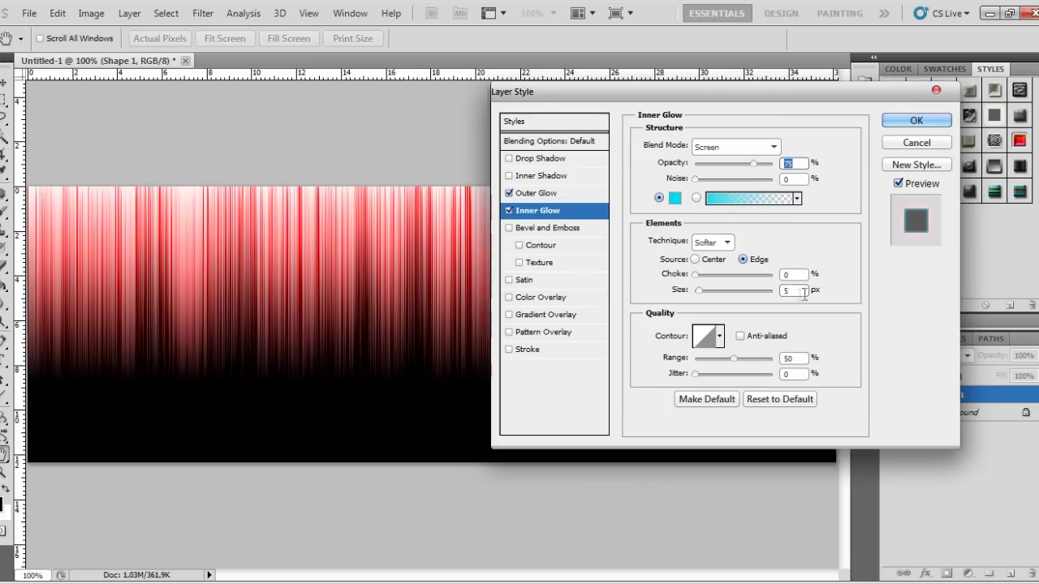
pyautogui.write('20')
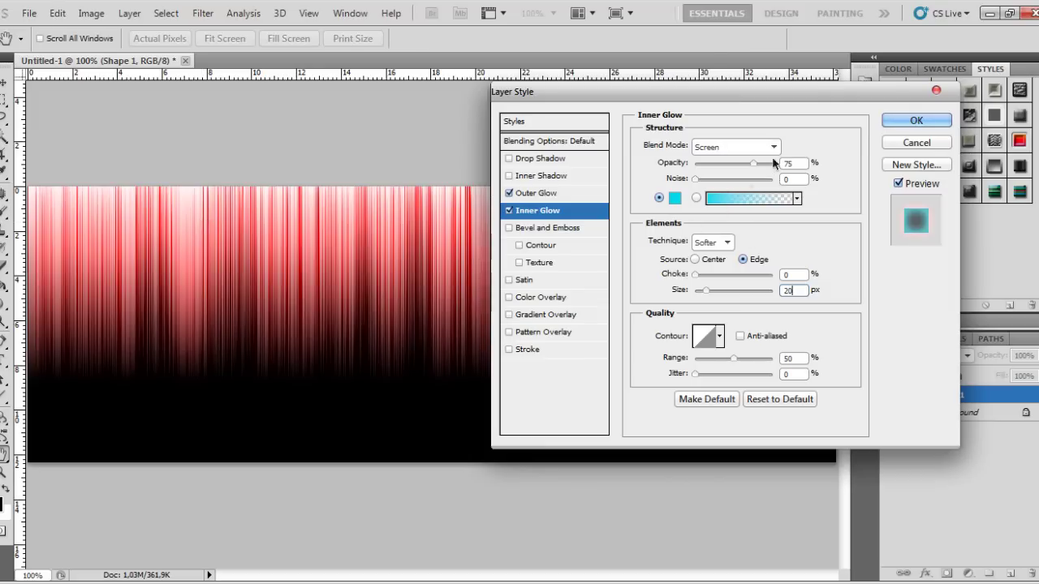
# Change the inner glow colour to bright red.
pyautogui.click(675, 199)
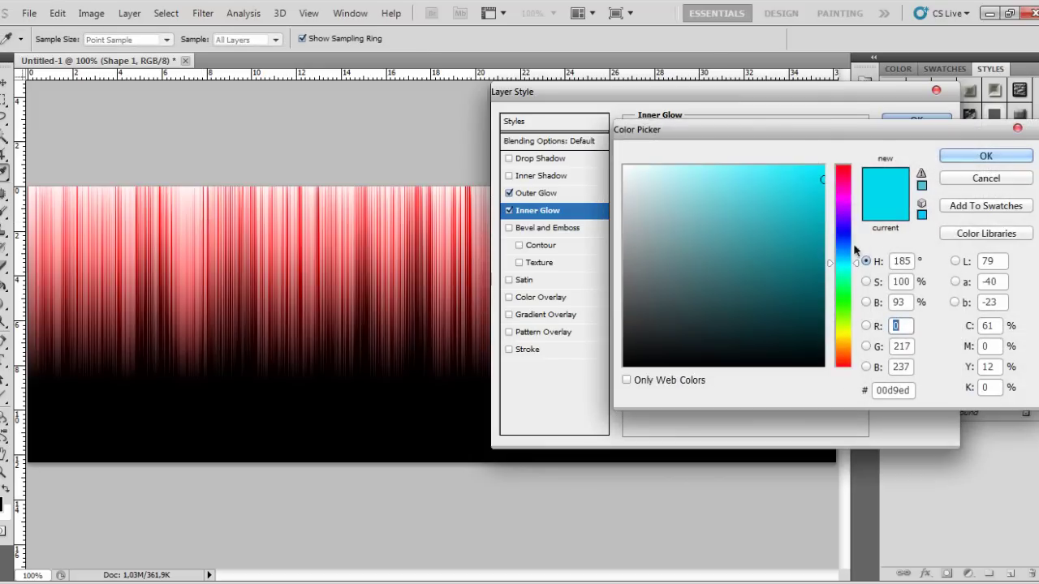
pyautogui.moveTo(842, 215); pyautogui.dragTo(850, 142)
pyautogui.click(827, 169)
pyautogui.click(985, 156)
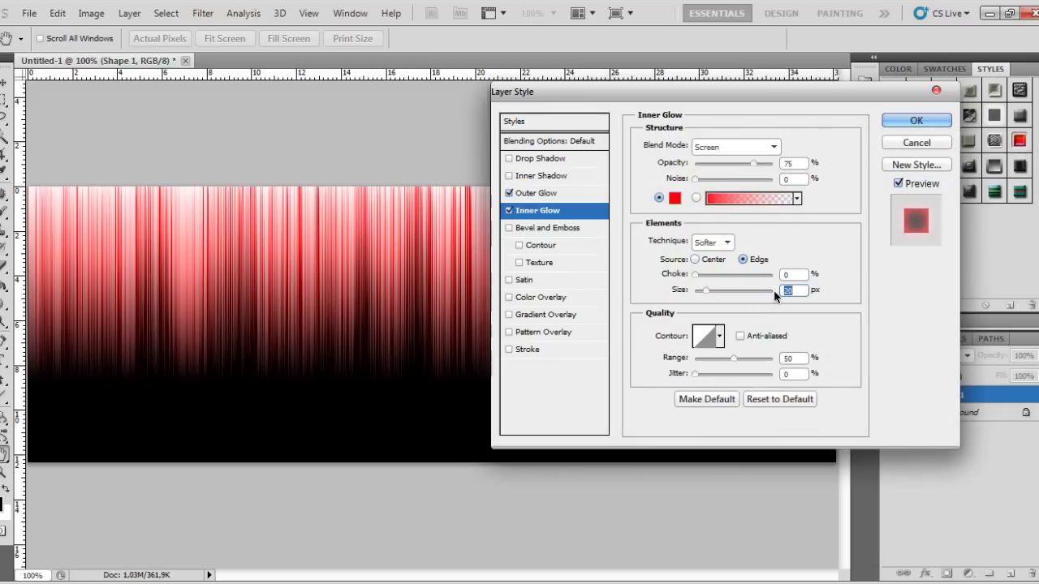
# Set inner glow choke to 0 and opacity to 100%, then apply both glows.
pyautogui.click(737, 276)
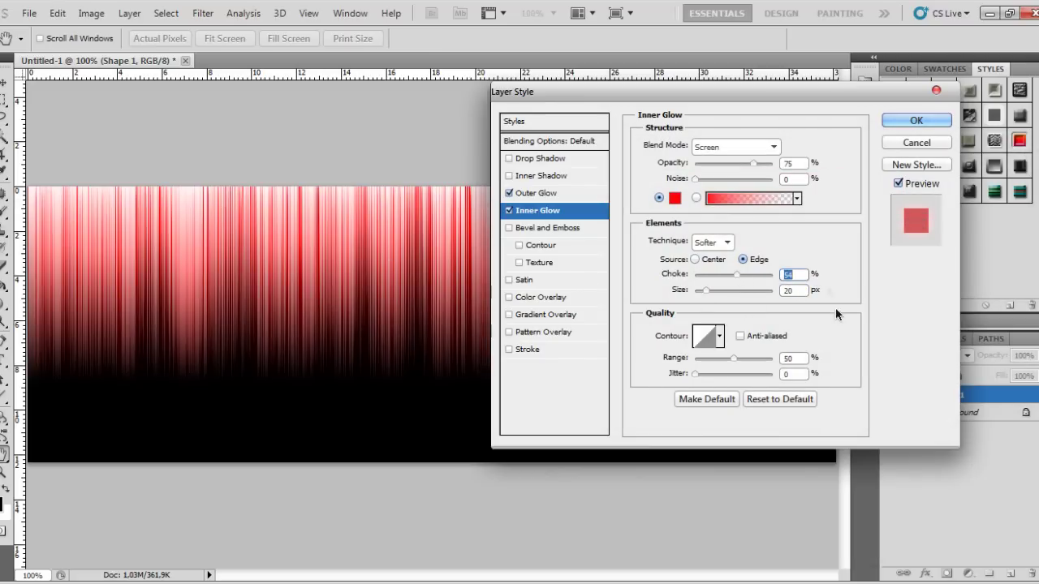
pyautogui.moveTo(738, 275); pyautogui.dragTo(690, 276)
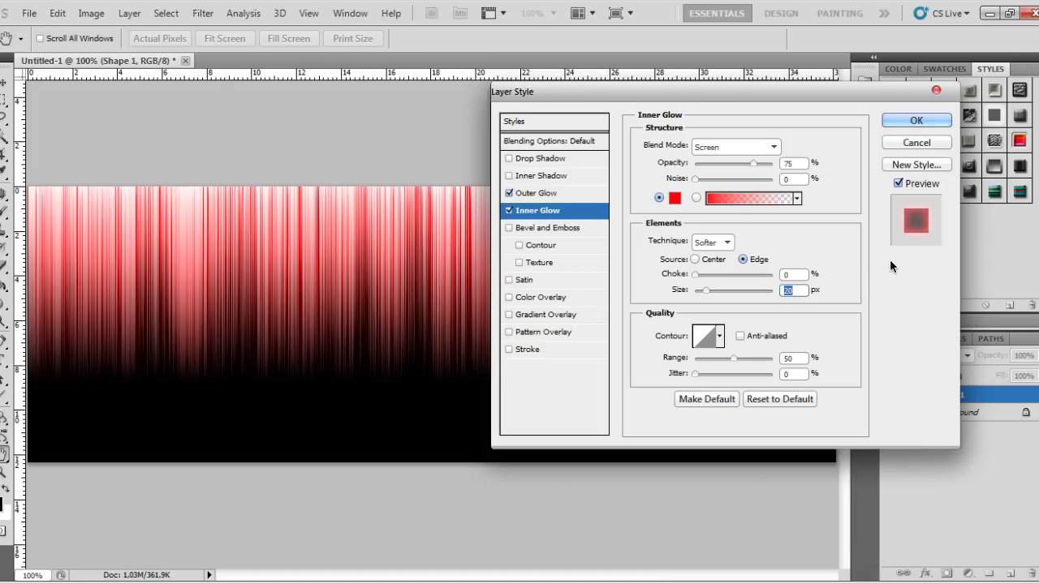
pyautogui.doubleClick(791, 163)
pyautogui.write('100')
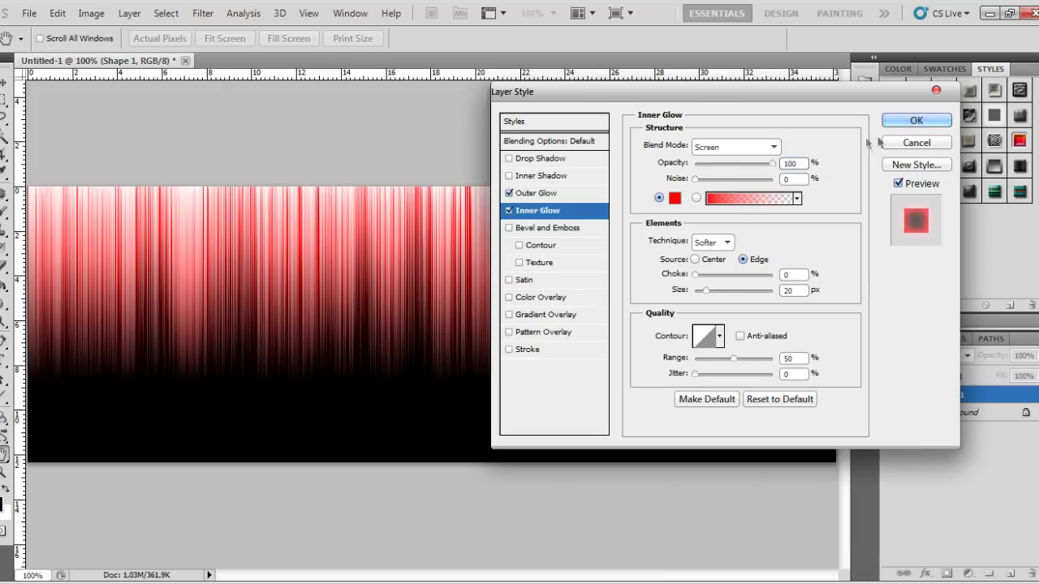
pyautogui.click(902, 121)
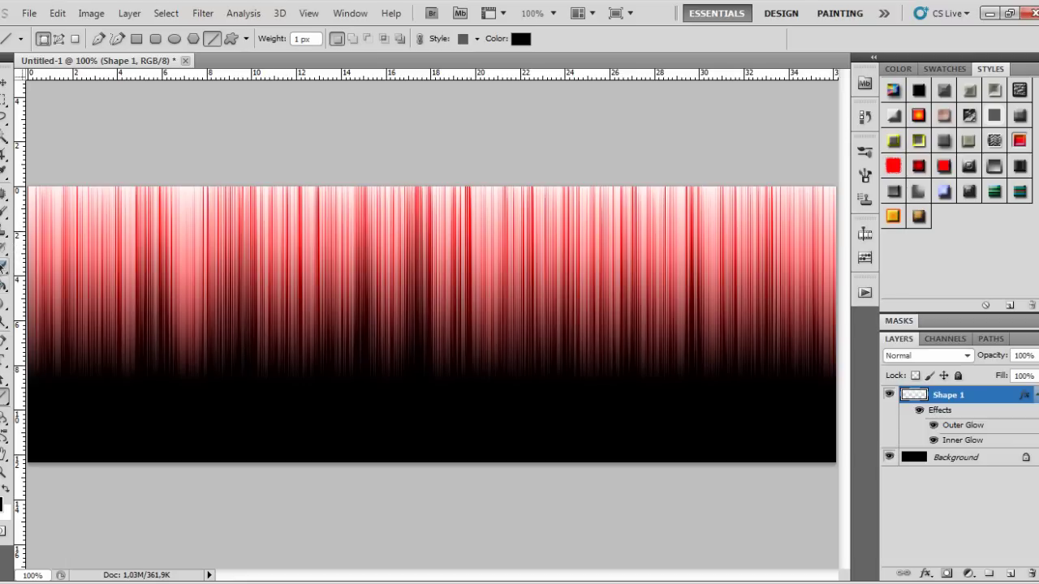
# Select the Eraser with a soft 80 px brush.
pyautogui.click(3, 267)
pyautogui.click(50, 47)
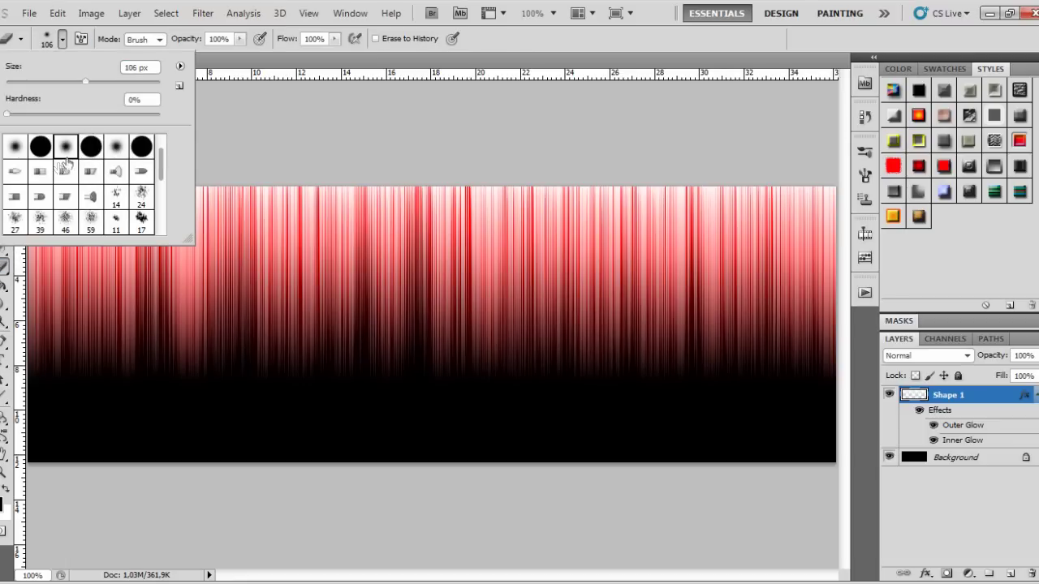
pyautogui.moveTo(86, 81); pyautogui.dragTo(68, 80)
pyautogui.click(287, 149)
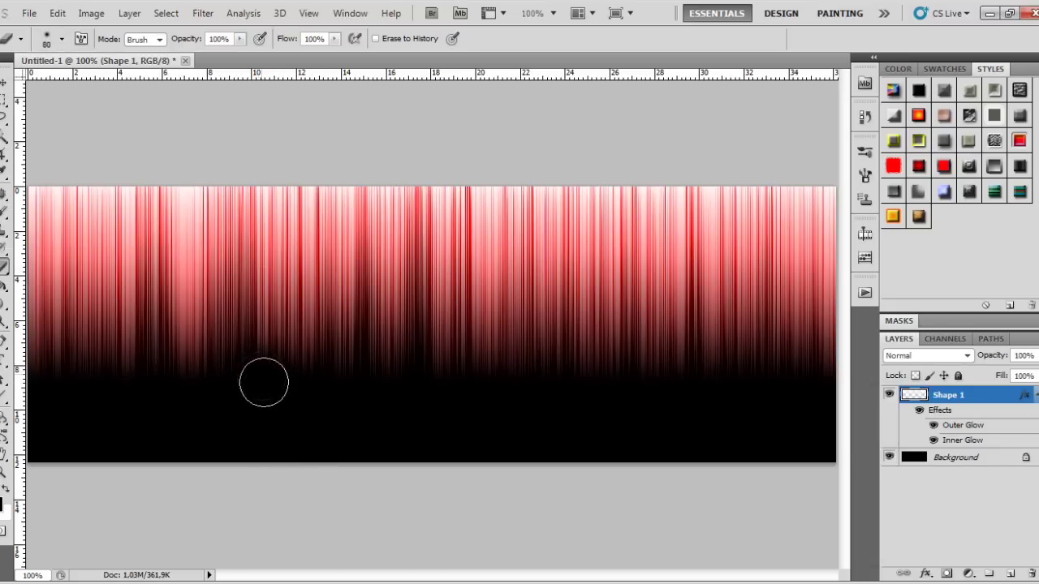
# Erase the lower streaks into a wavy edge fading into the black background.
pyautogui.moveTo(264, 383)
pyautogui.mouseDown()
pyautogui.moveTo(264, 373)
pyautogui.moveTo(183, 394)
pyautogui.moveTo(74, 331)
pyautogui.moveTo(51, 365)
pyautogui.moveTo(42, 332)
pyautogui.moveTo(58, 373)
pyautogui.mouseUp()
pyautogui.moveTo(287, 430)
pyautogui.mouseDown()
pyautogui.moveTo(371, 376)
pyautogui.moveTo(740, 387)
pyautogui.moveTo(816, 362)
pyautogui.moveTo(796, 384)
pyautogui.moveTo(803, 350)
pyautogui.moveTo(841, 293)
pyautogui.moveTo(809, 339)
pyautogui.moveTo(731, 371)
pyautogui.moveTo(810, 293)
pyautogui.moveTo(808, 320)
pyautogui.moveTo(832, 235)
pyautogui.moveTo(836, 268)
pyautogui.moveTo(849, 259)
pyautogui.moveTo(832, 207)
pyautogui.moveTo(840, 317)
pyautogui.moveTo(828, 236)
pyautogui.mouseUp()
pyautogui.moveTo(763, 378)
pyautogui.mouseDown()
pyautogui.moveTo(655, 352)
pyautogui.moveTo(560, 373)
pyautogui.moveTo(455, 366)
pyautogui.moveTo(376, 329)
pyautogui.moveTo(285, 366)
pyautogui.moveTo(138, 346)
pyautogui.moveTo(81, 350)
pyautogui.moveTo(96, 294)
pyautogui.moveTo(81, 281)
pyautogui.moveTo(47, 324)
pyautogui.mouseUp()
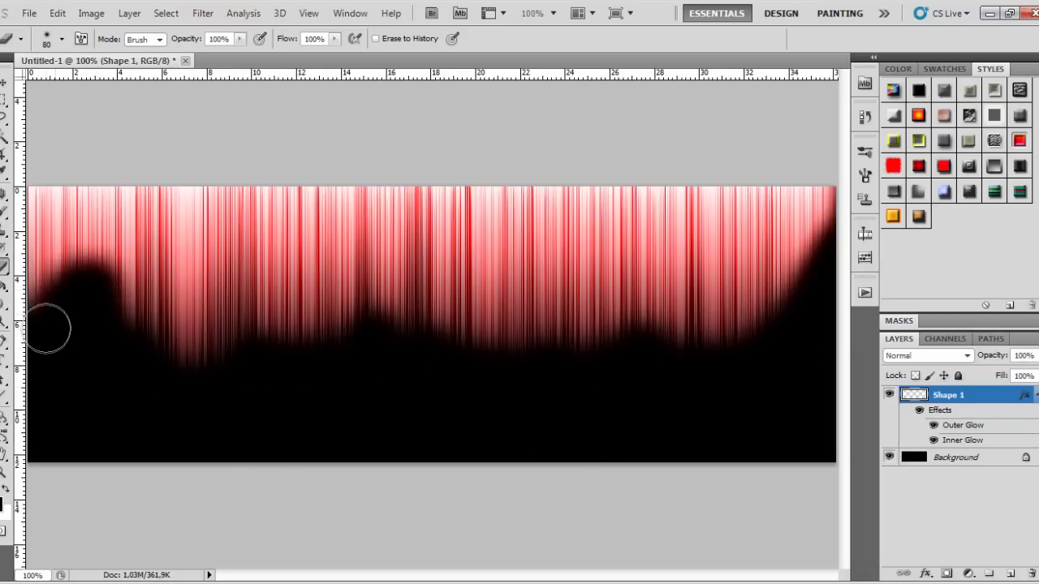
pyautogui.moveTo(81, 391)
pyautogui.mouseDown()
pyautogui.moveTo(125, 357)
pyautogui.moveTo(102, 314)
pyautogui.moveTo(144, 371)
pyautogui.moveTo(219, 382)
pyautogui.moveTo(255, 352)
pyautogui.moveTo(292, 354)
pyautogui.moveTo(399, 418)
pyautogui.mouseUp()
pyautogui.moveTo(628, 327); pyautogui.dragTo(594, 353)
pyautogui.moveTo(58, 328)
pyautogui.mouseDown()
pyautogui.moveTo(24, 268)
pyautogui.moveTo(17, 221)
pyautogui.moveTo(28, 232)
pyautogui.moveTo(23, 301)
pyautogui.moveTo(24, 236)
pyautogui.mouseUp()
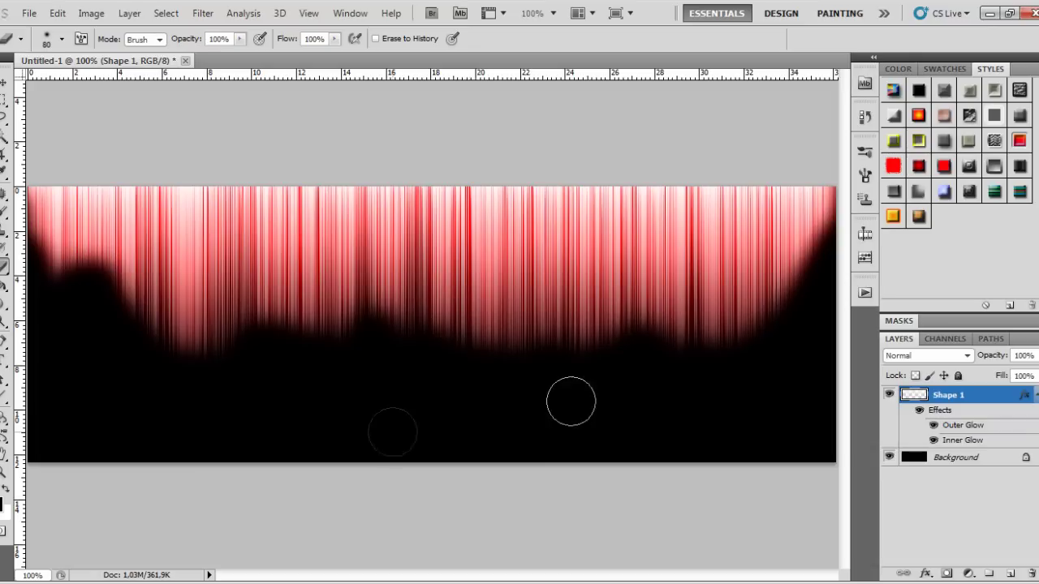
pyautogui.click(1035, 395)
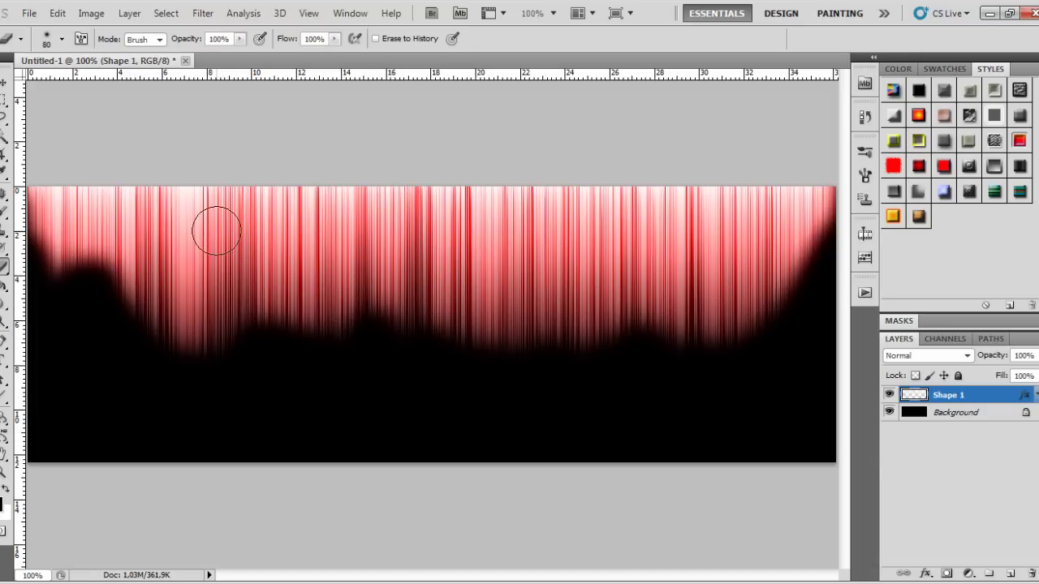
pyautogui.click(4, 359)
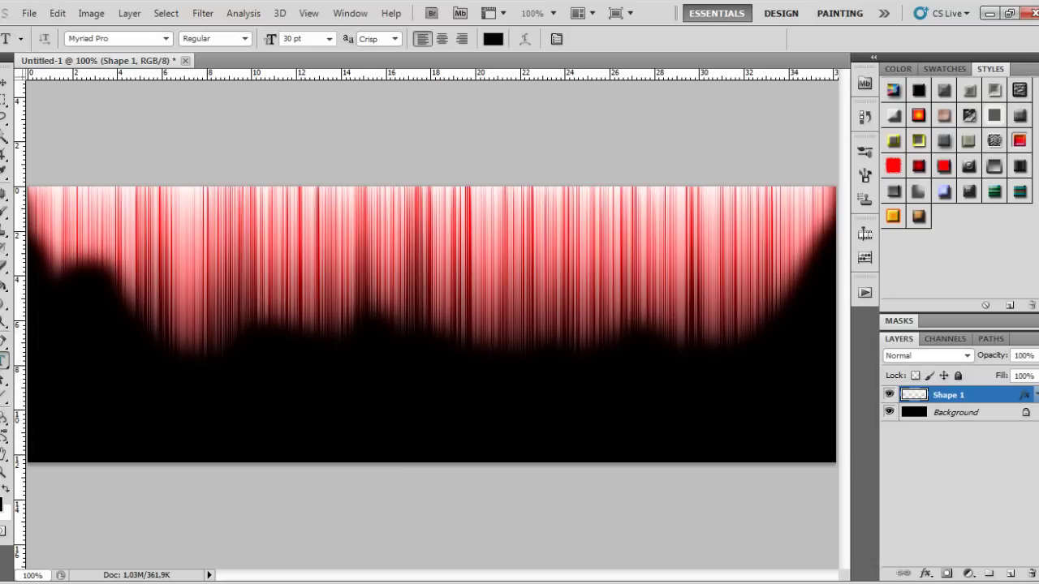
# Type 'WEBSITES CS' in white Old Stamper at 48 pt.
pyautogui.click(164, 38)
pyautogui.click(203, 112)
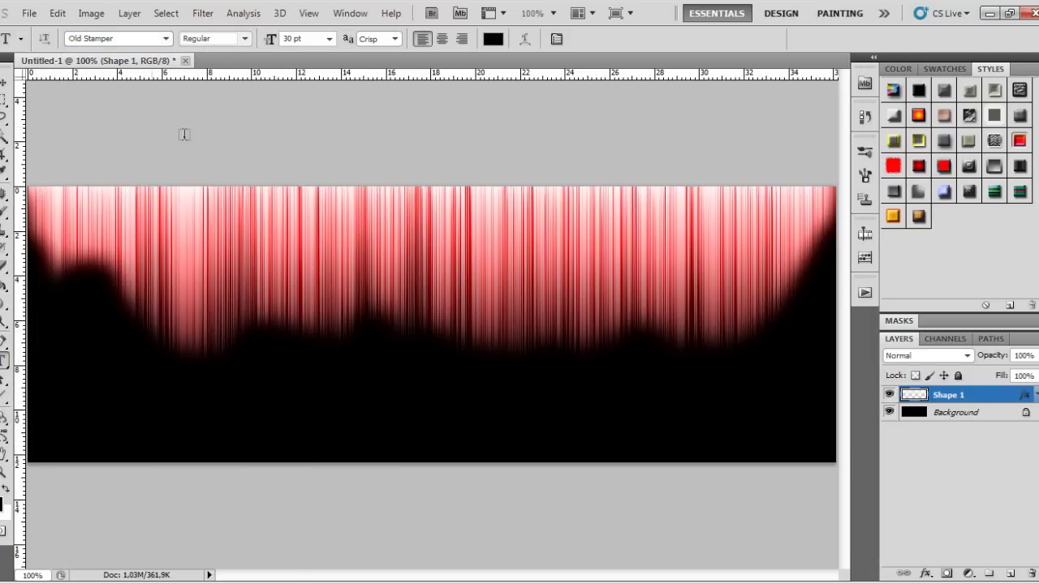
pyautogui.click(328, 39)
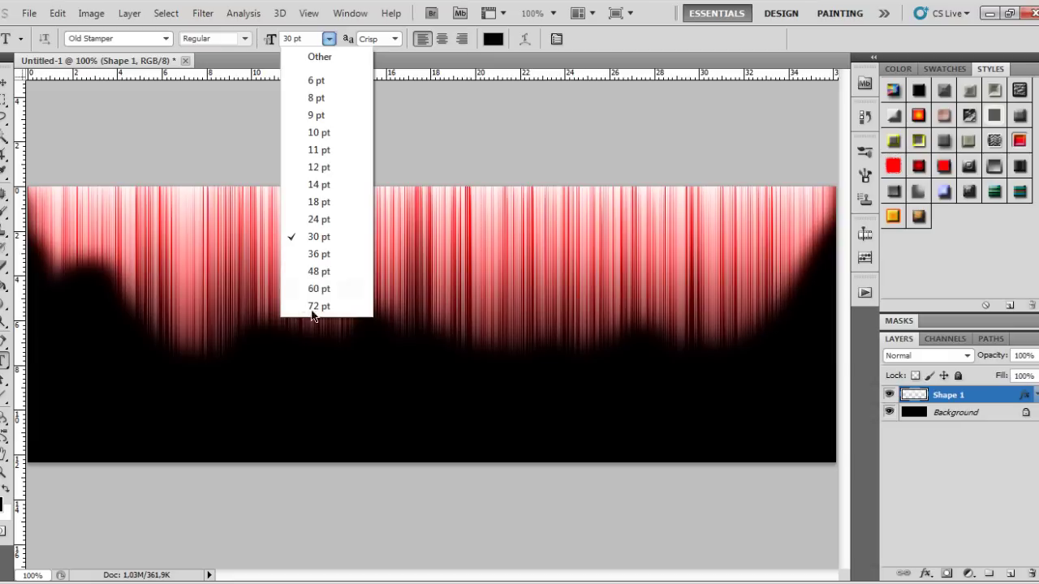
pyautogui.click(337, 269)
pyautogui.click(493, 38)
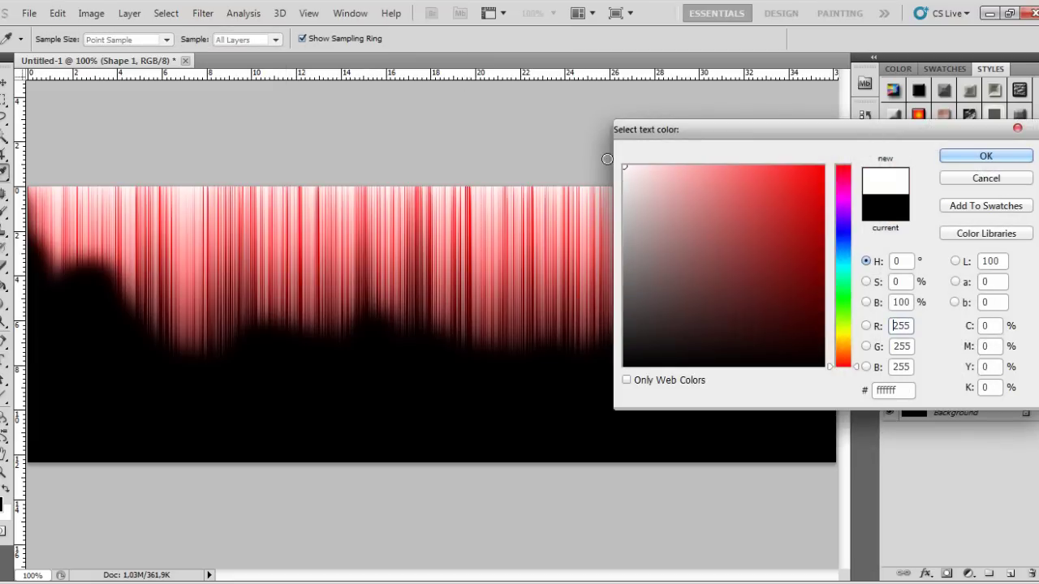
pyautogui.click(984, 155)
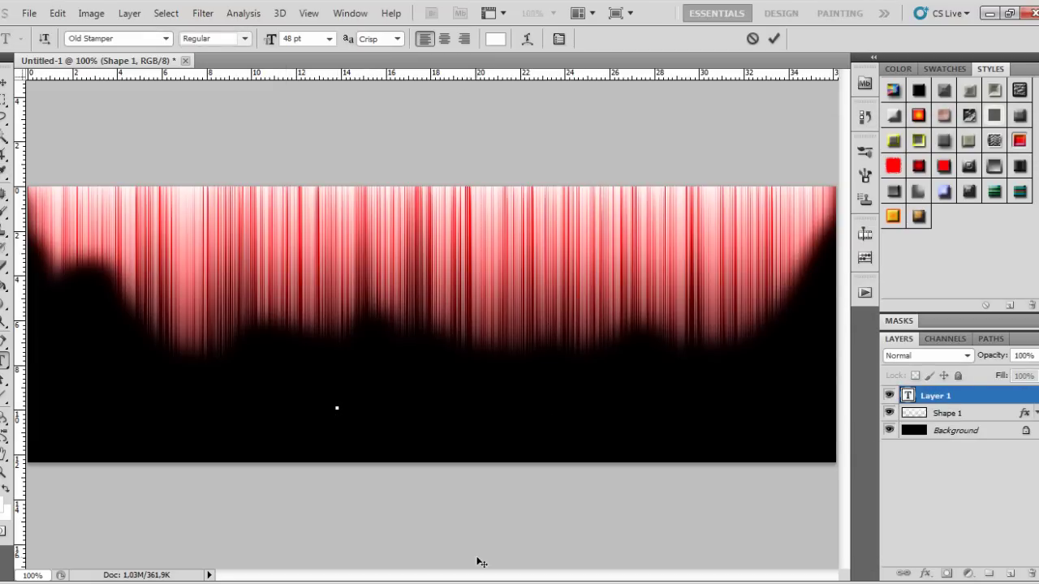
pyautogui.write('WE')
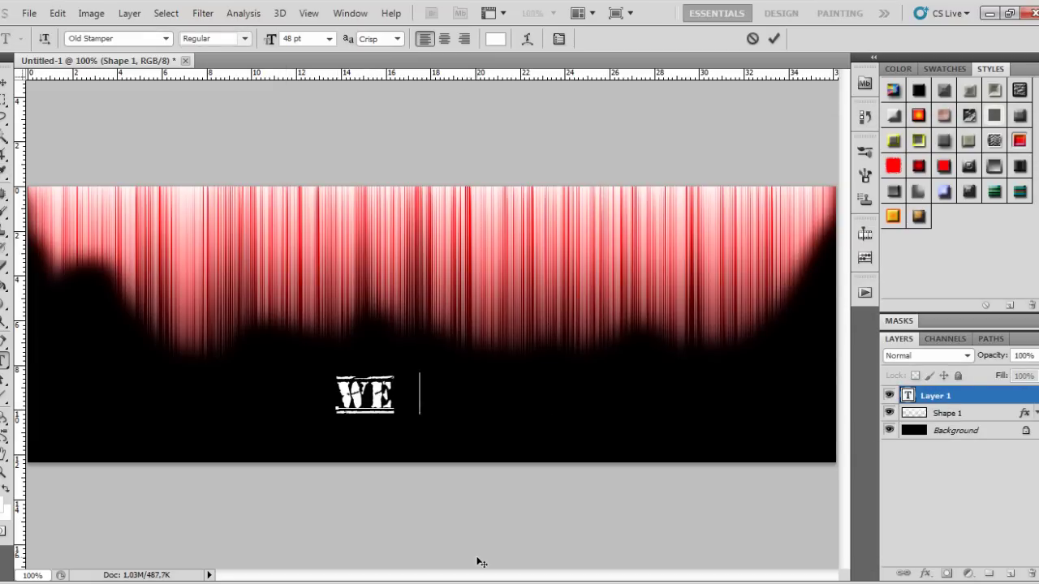
pyautogui.write('BSITES  C')
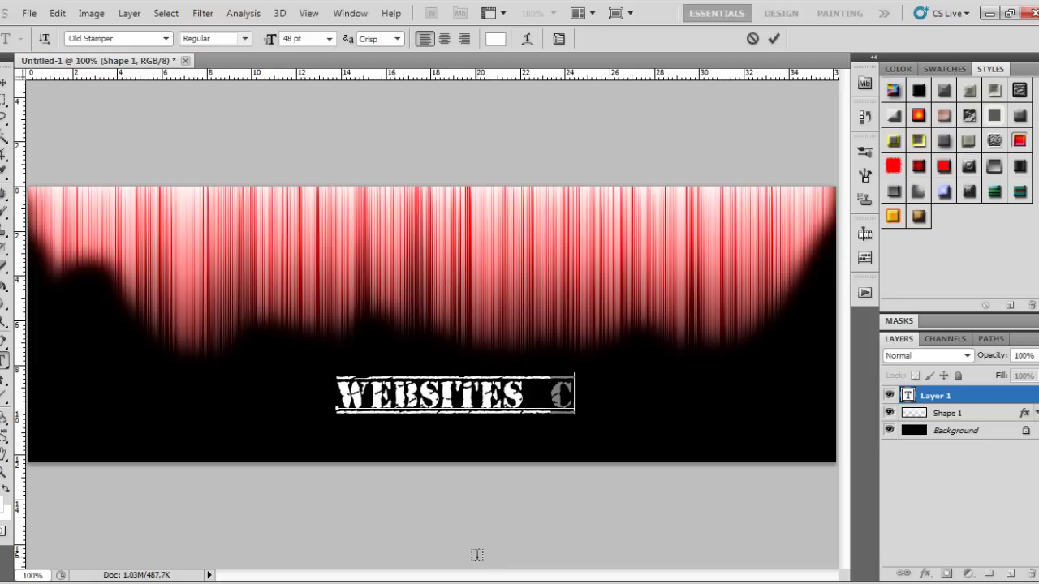
pyautogui.write('S')
# Enlarge the title to 72 pt and move it lower and left on the banner.
pyautogui.moveTo(623, 398); pyautogui.dragTo(266, 397)
pyautogui.click(329, 38)
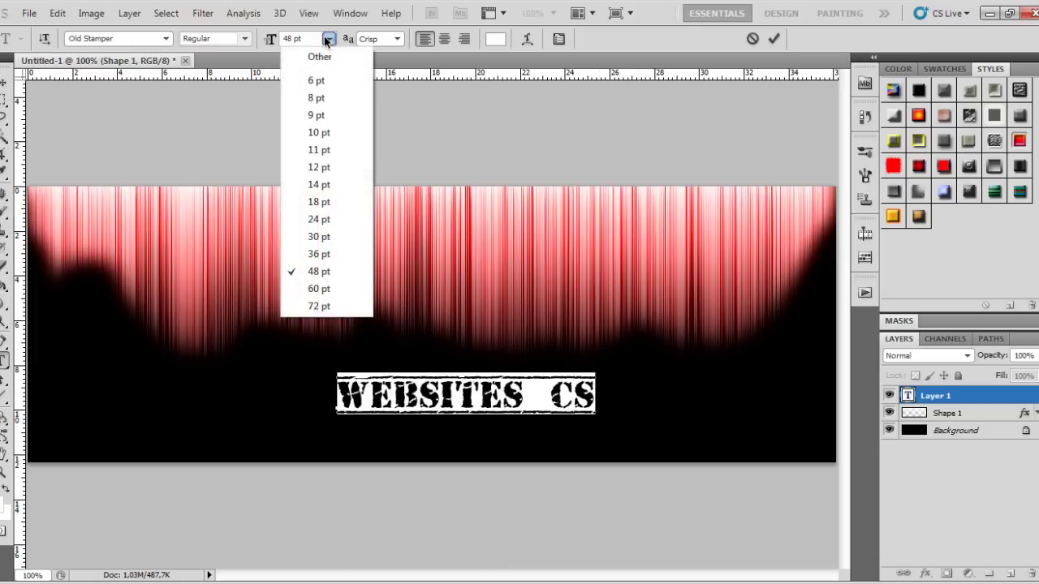
pyautogui.click(312, 306)
pyautogui.moveTo(599, 518)
pyautogui.mouseDown()
pyautogui.moveTo(504, 560)
pyautogui.moveTo(513, 563)
pyautogui.mouseUp()
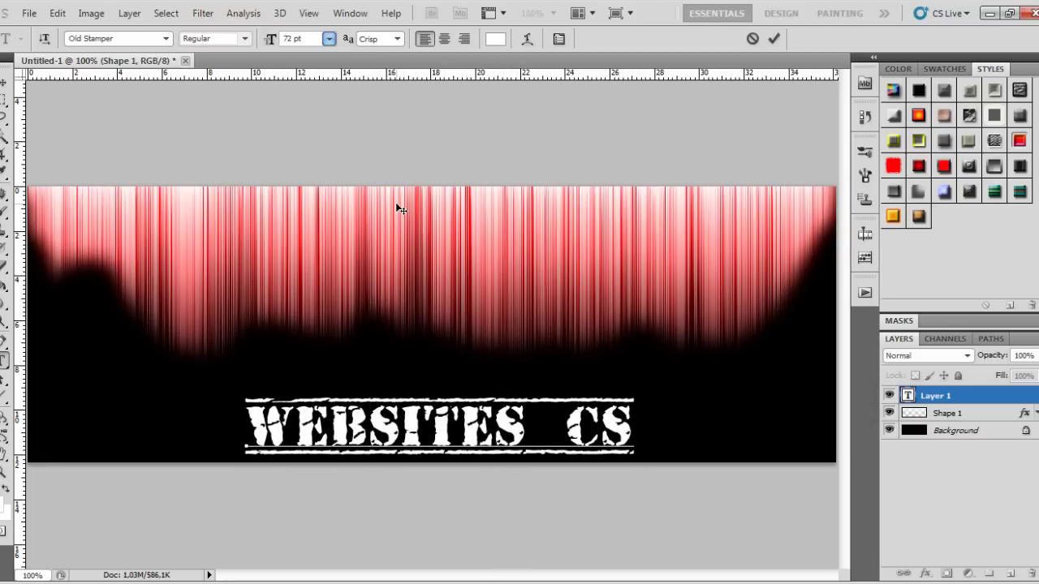
pyautogui.moveTo(640, 406); pyautogui.dragTo(195, 394)
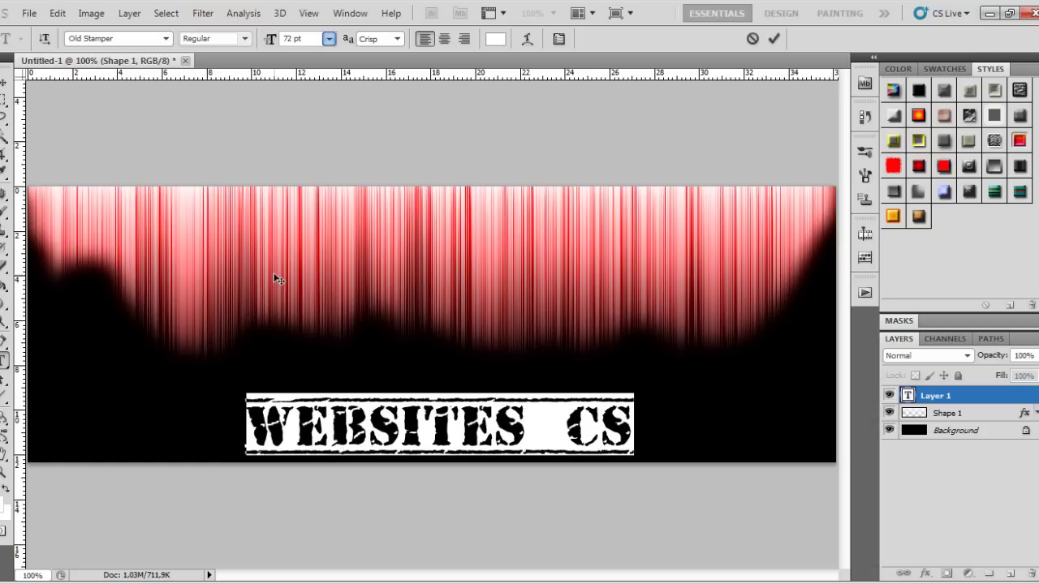
pyautogui.click(329, 39)
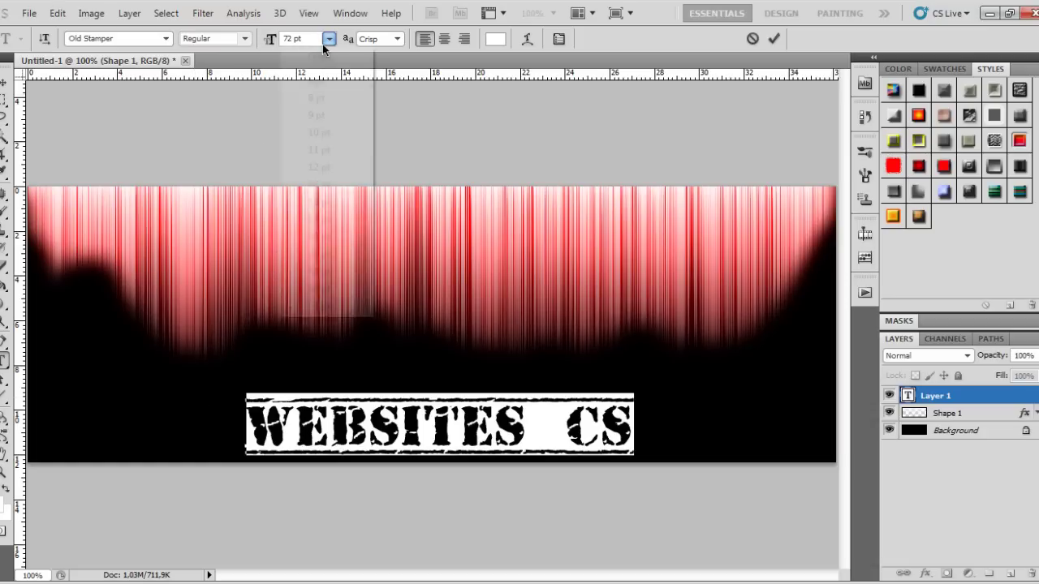
pyautogui.click(320, 303)
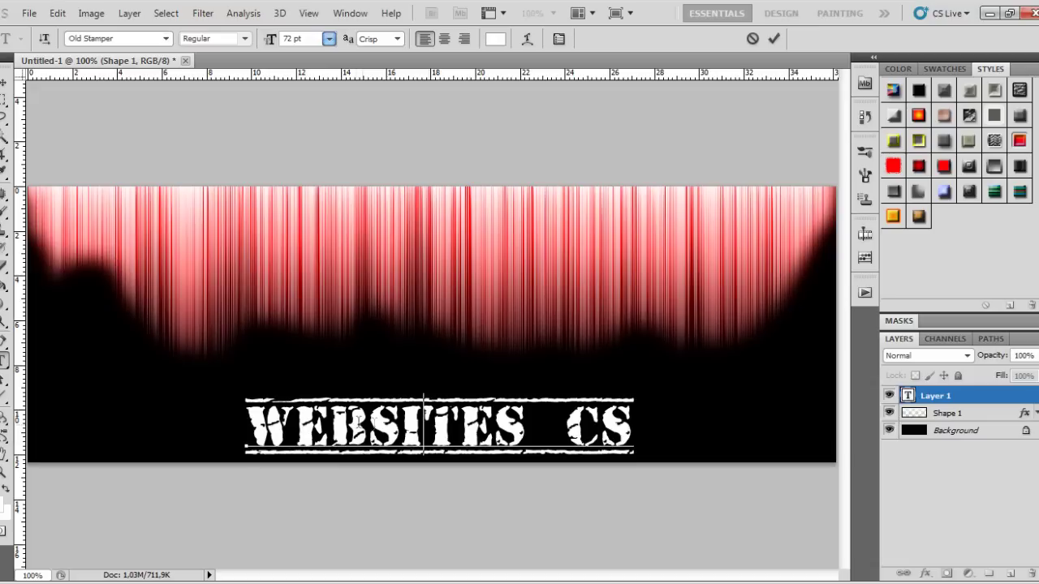
pyautogui.moveTo(247, 422); pyautogui.dragTo(642, 424)
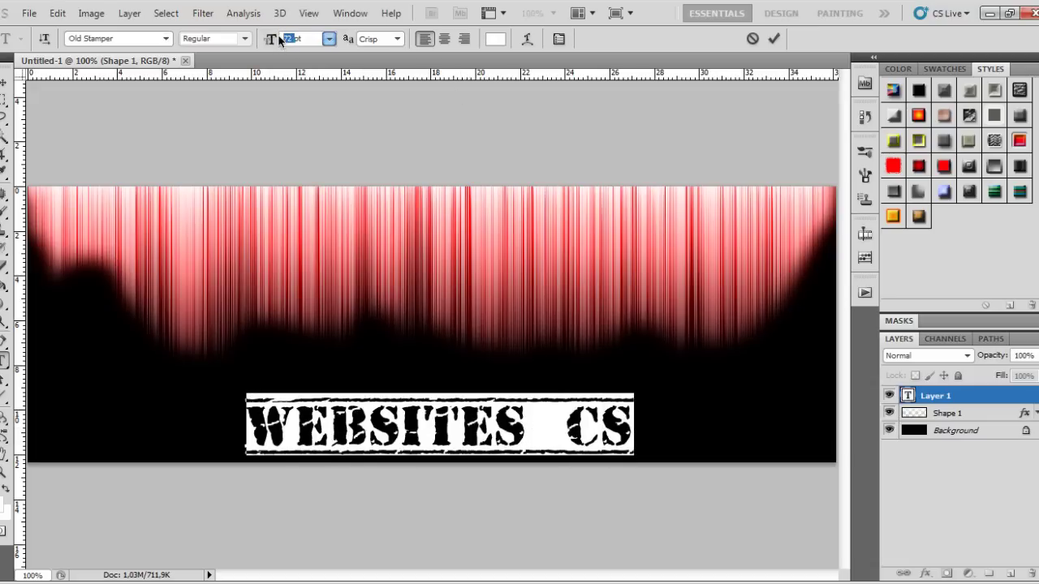
# Set the title to 102 pt and lower it to the banner's bottom edge.
pyautogui.write('102')
pyautogui.press('Return')
pyautogui.hotkey('ctrl', 'h')
pyautogui.moveTo(649, 531)
pyautogui.mouseDown()
pyautogui.moveTo(546, 515)
pyautogui.moveTo(577, 474)
pyautogui.moveTo(590, 358)
pyautogui.mouseUp()
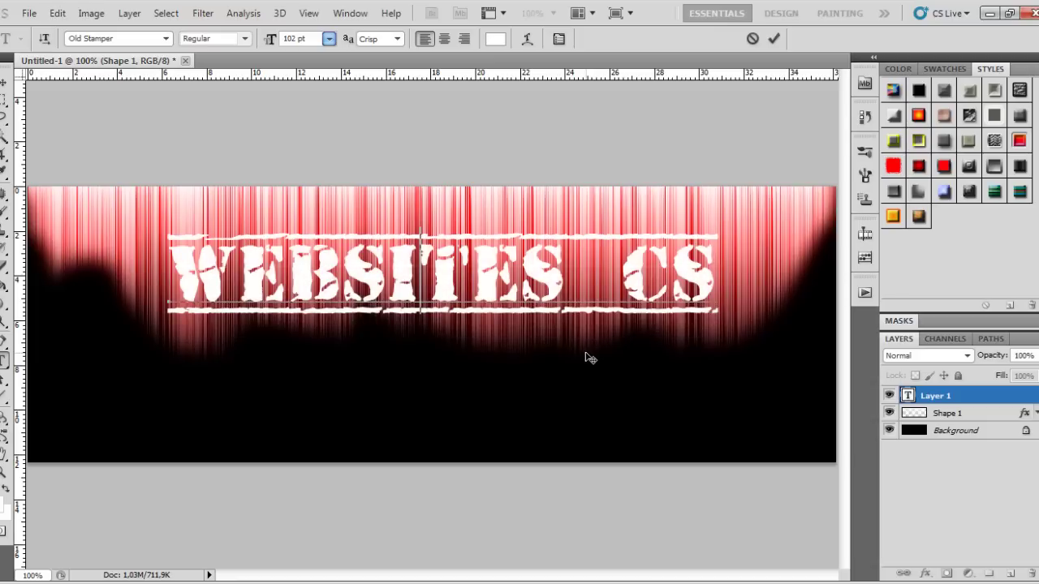
pyautogui.moveTo(590, 358)
pyautogui.mouseDown()
pyautogui.moveTo(577, 441)
pyautogui.moveTo(575, 422)
pyautogui.mouseUp()
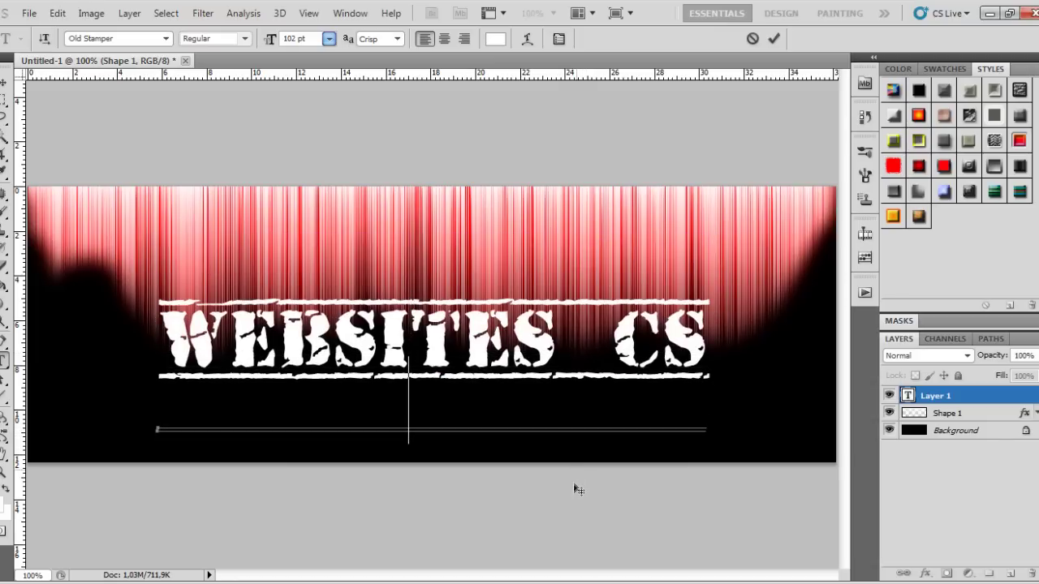
pyautogui.moveTo(577, 490); pyautogui.dragTo(574, 494)
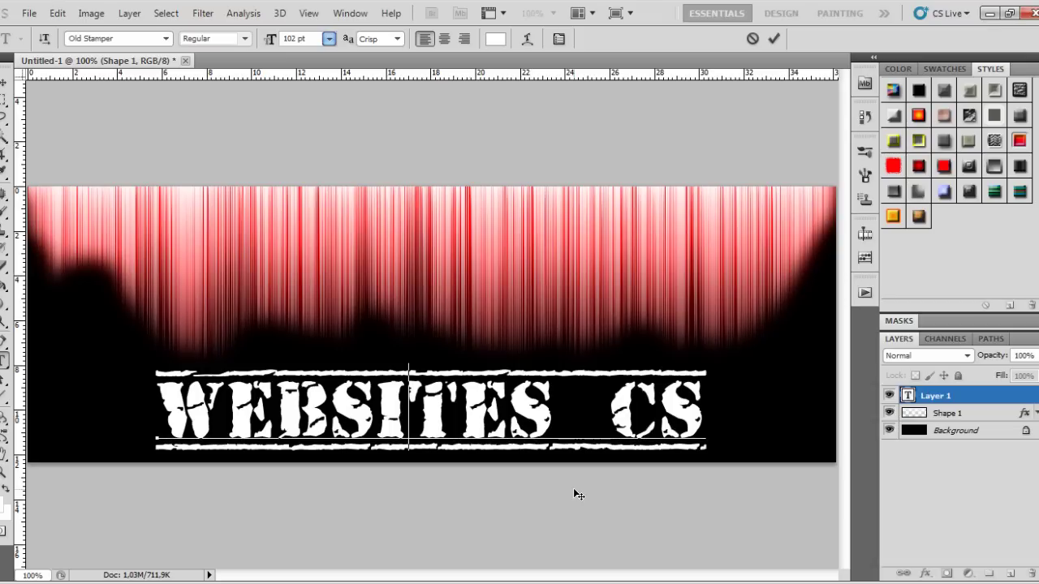
# Commit the title text and open its Layer Style dialog.
pyautogui.click(1000, 399)
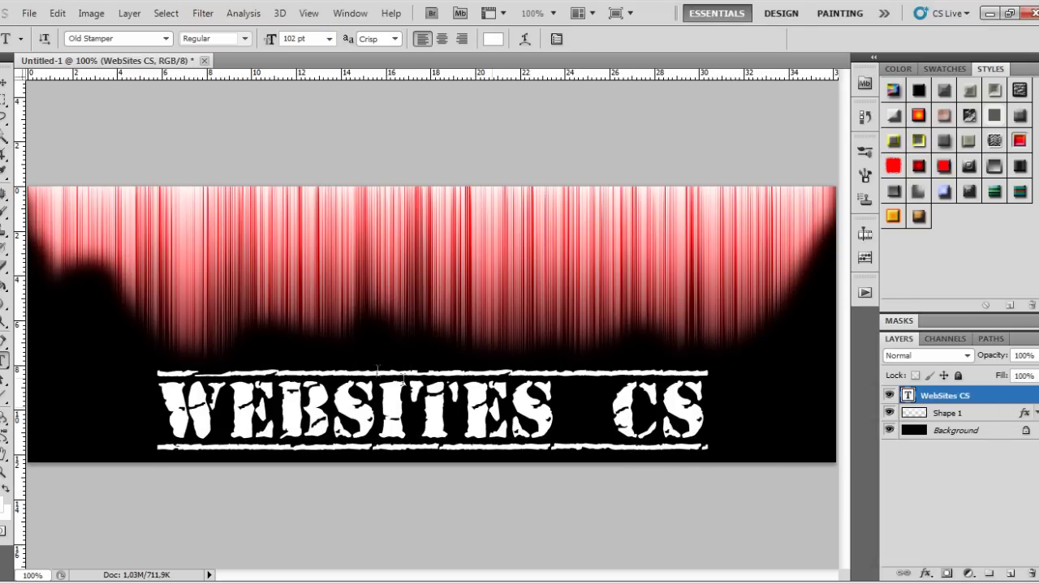
pyautogui.moveTo(166, 412); pyautogui.dragTo(708, 414)
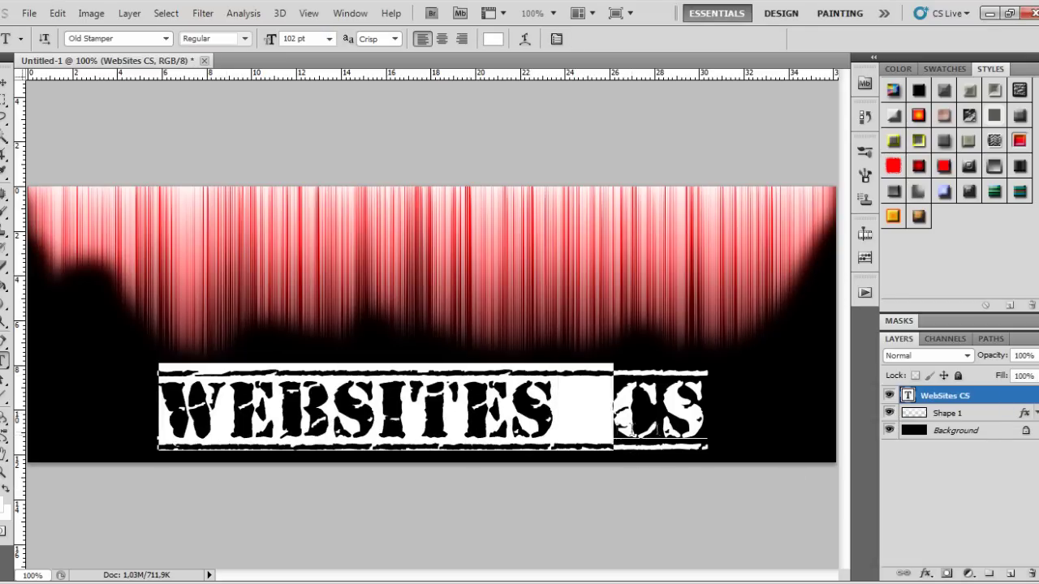
pyautogui.click(1000, 399)
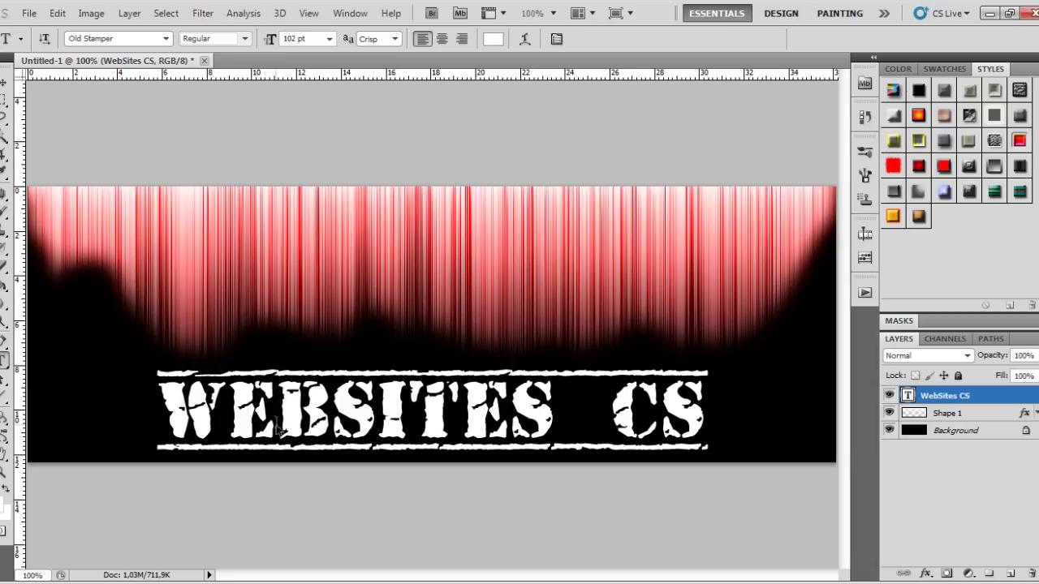
pyautogui.doubleClick(1021, 402)
pyautogui.moveTo(597, 92)
pyautogui.mouseDown()
pyautogui.moveTo(678, 92)
pyautogui.moveTo(743, 65)
pyautogui.mouseUp()
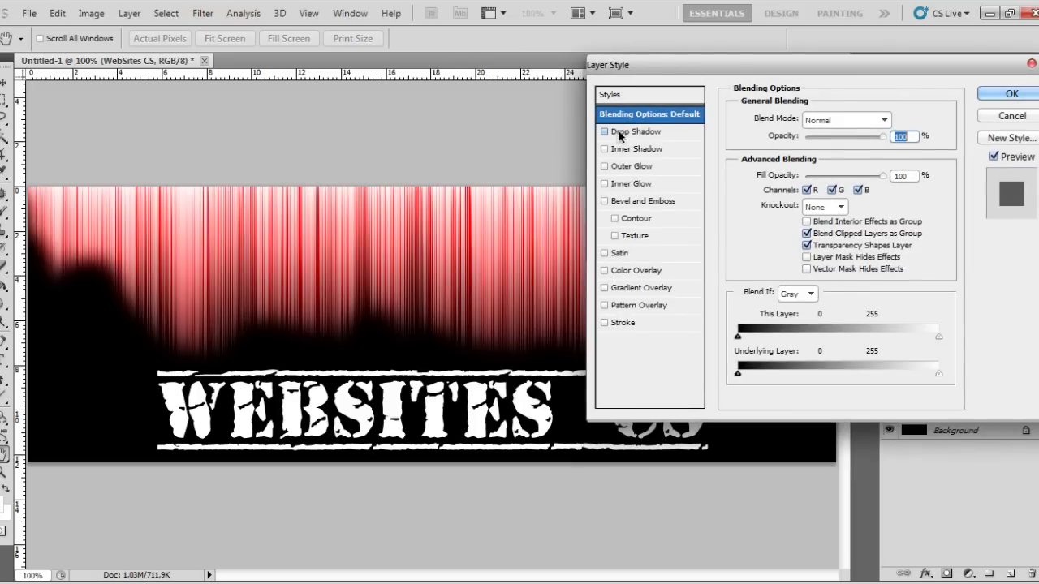
# Add an Inner Shadow to the title with 100% opacity, 0 px distance and 10 px size.
pyautogui.click(621, 148)
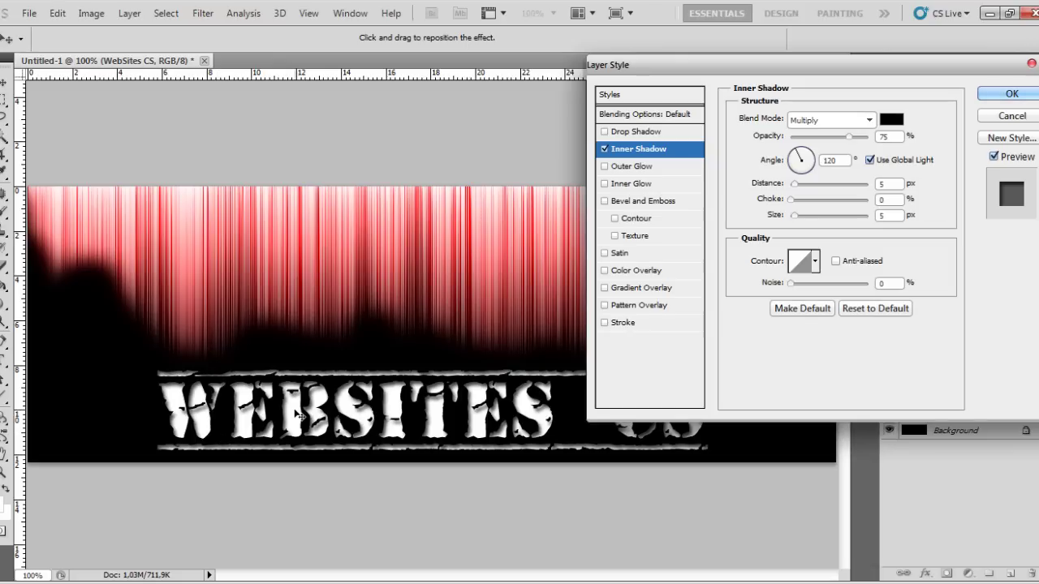
pyautogui.doubleClick(887, 136)
pyautogui.write('100')
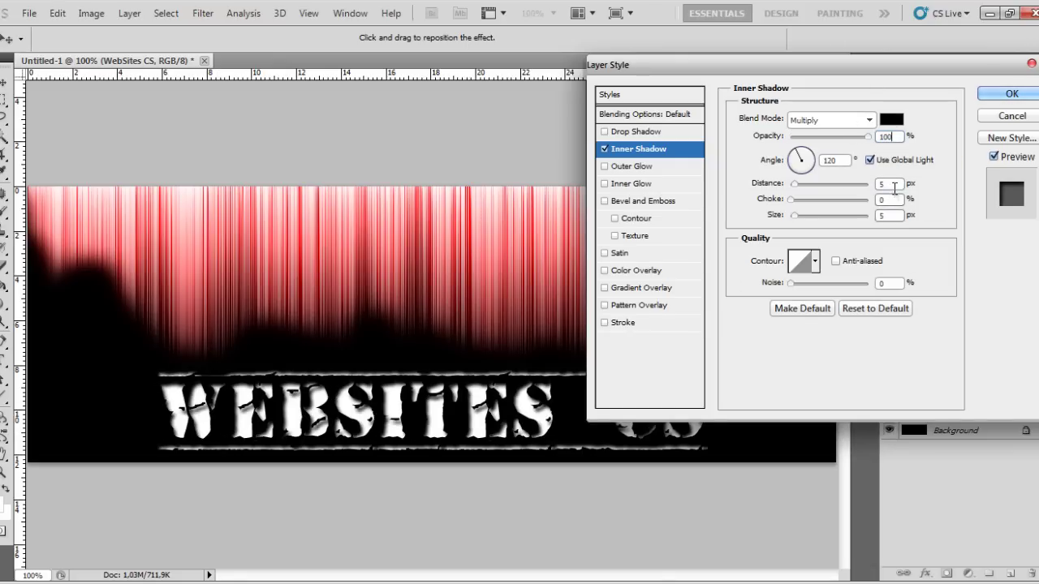
pyautogui.doubleClick(895, 186)
pyautogui.write('0')
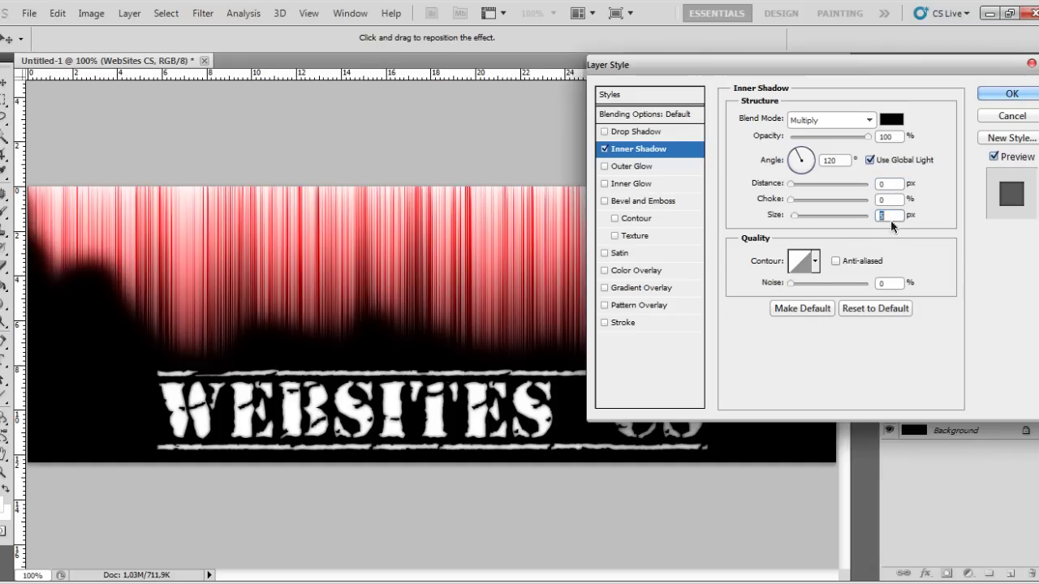
pyautogui.write('10')
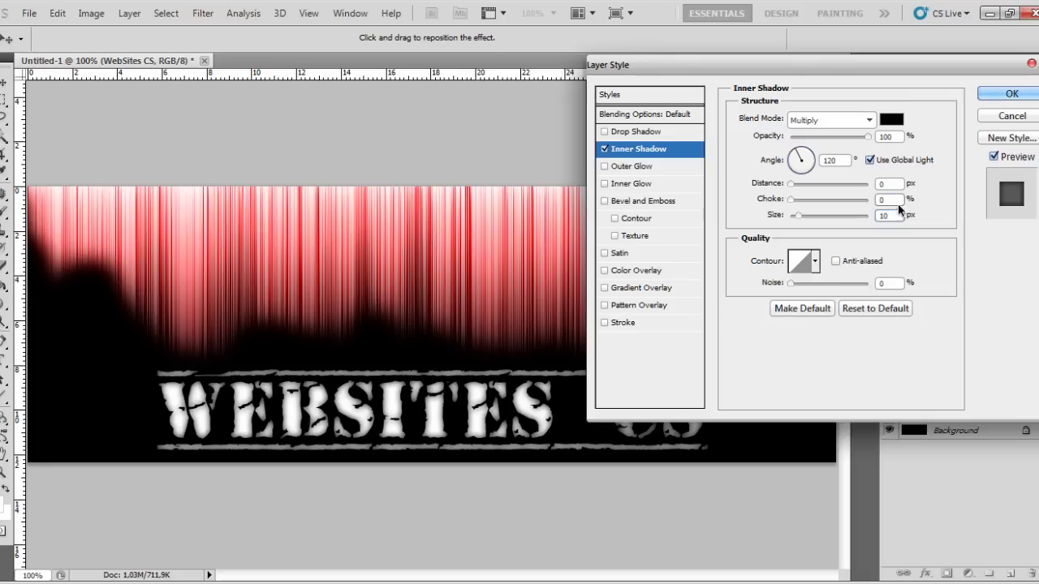
pyautogui.click(1012, 95)
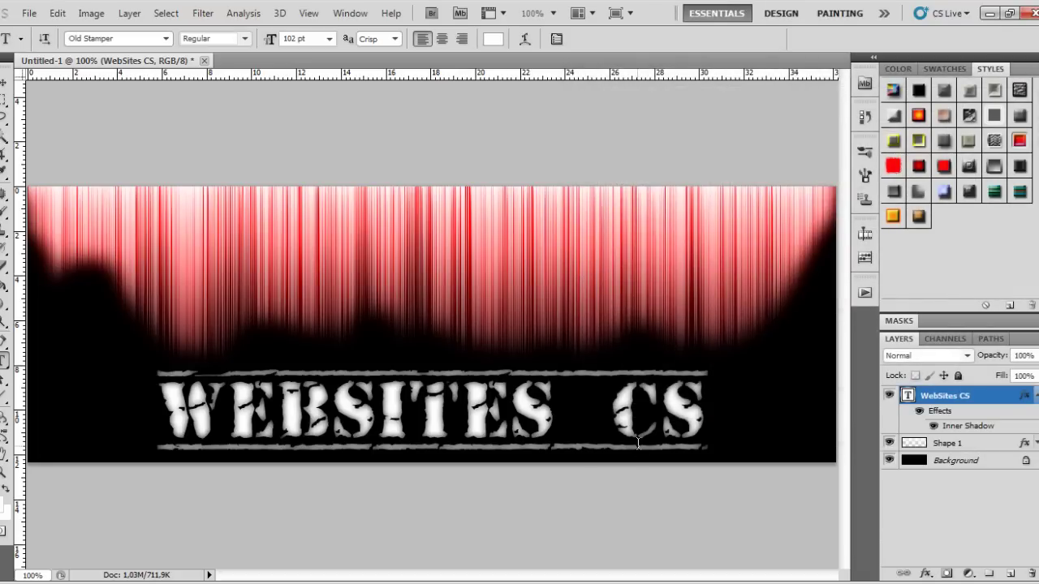
# Collapse the title's effects list and make Shape 1 the active layer.
pyautogui.click(191, 404)
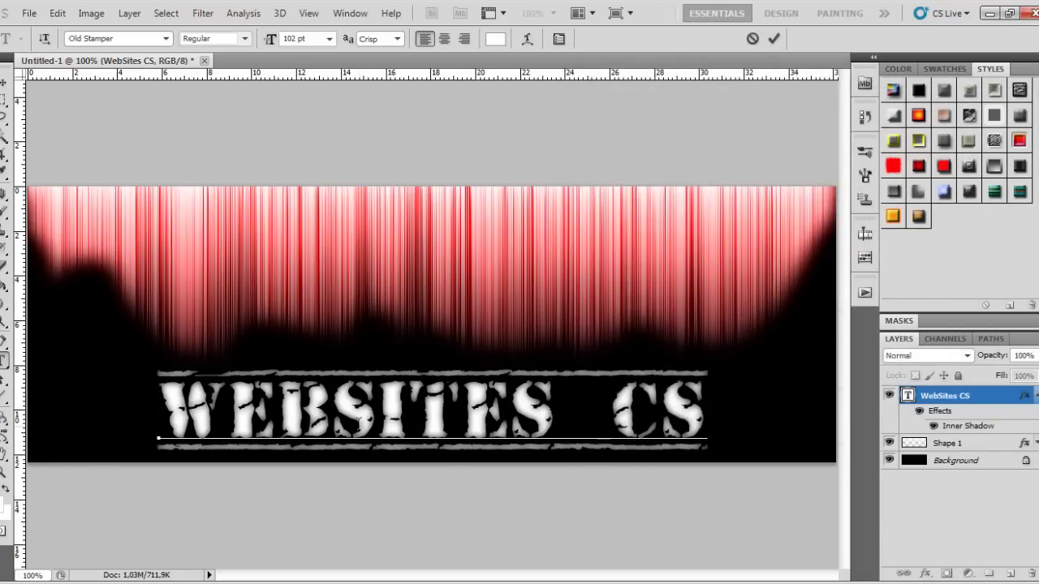
pyautogui.click(974, 396)
pyautogui.click(1035, 395)
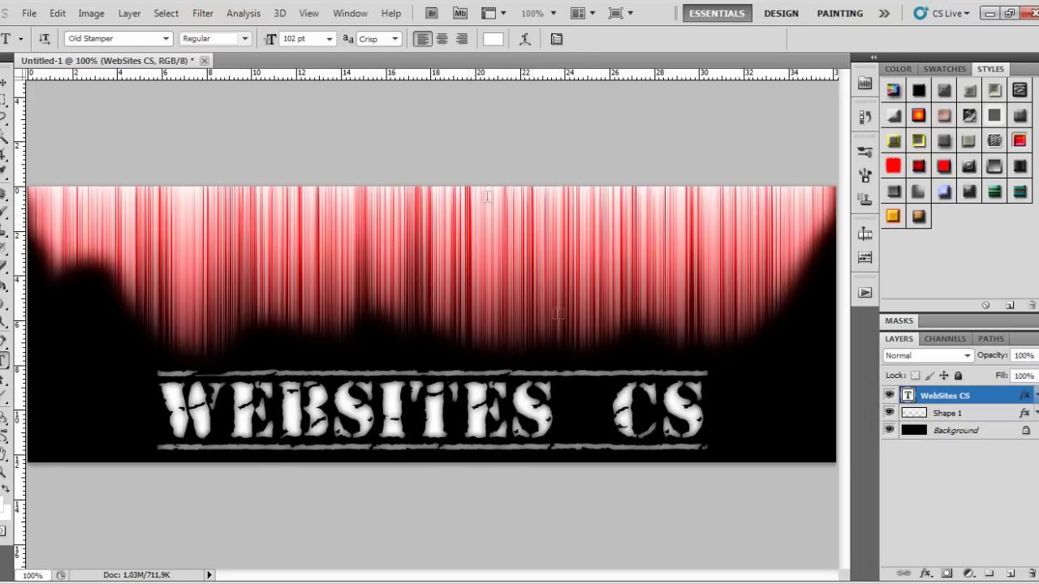
pyautogui.click(995, 414)
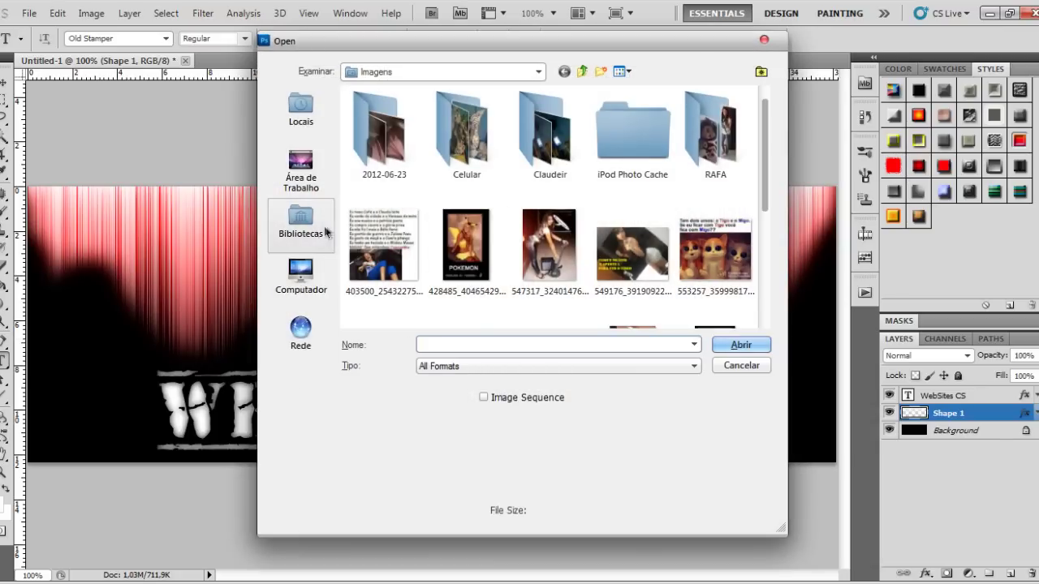
# Browse to Documentos > WebSites CS > imagens > Renders > Misturadas in the Open dialog.
pyautogui.click(312, 233)
pyautogui.doubleClick(381, 114)
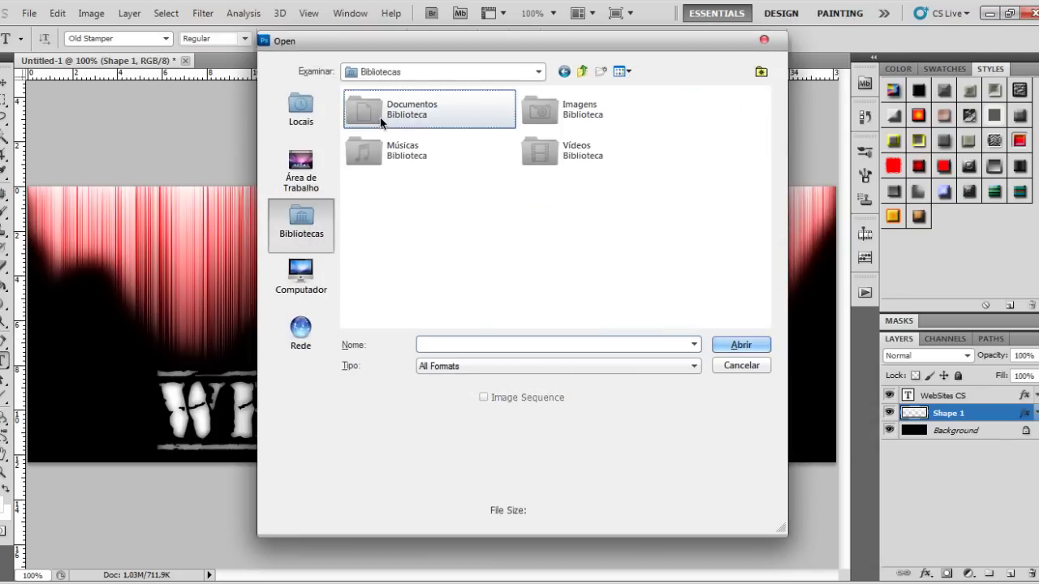
pyautogui.scroll(-2, 395, 227)
pyautogui.scroll(2, 487, 227)
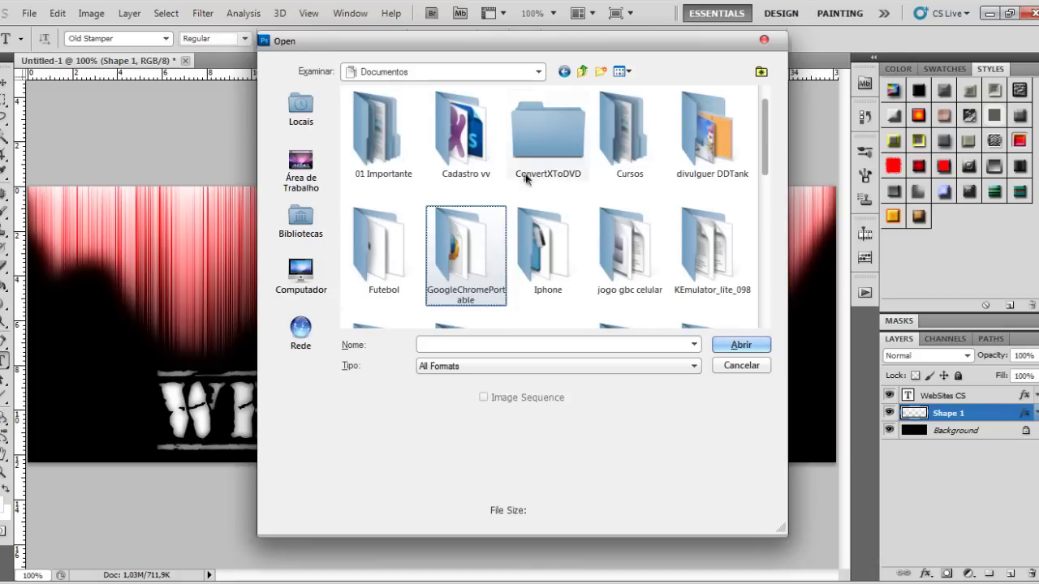
pyautogui.scroll(-5, 629, 229)
pyautogui.scroll(3, 617, 219)
pyautogui.scroll(-3, 487, 194)
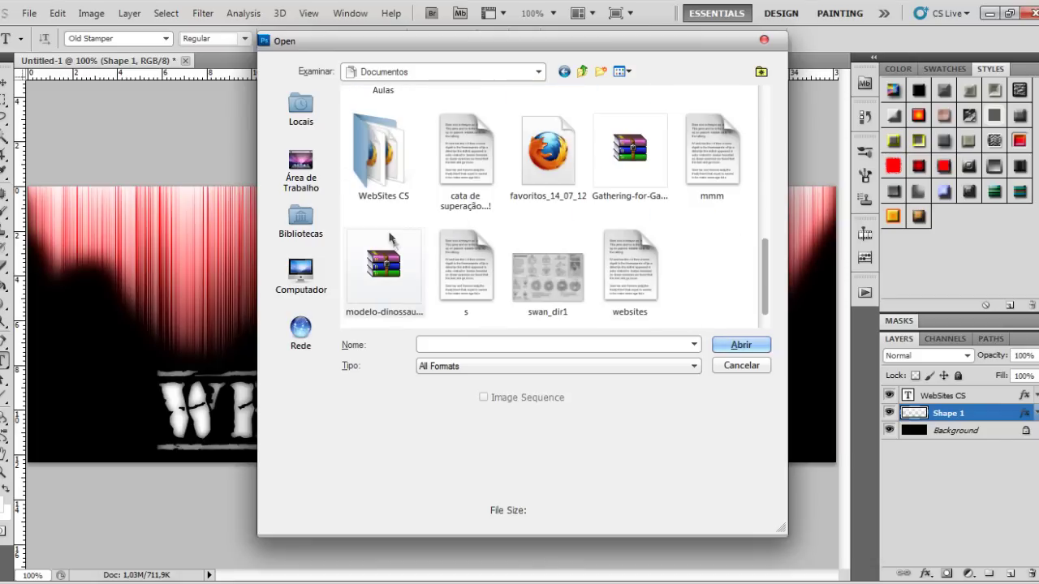
pyautogui.doubleClick(377, 169)
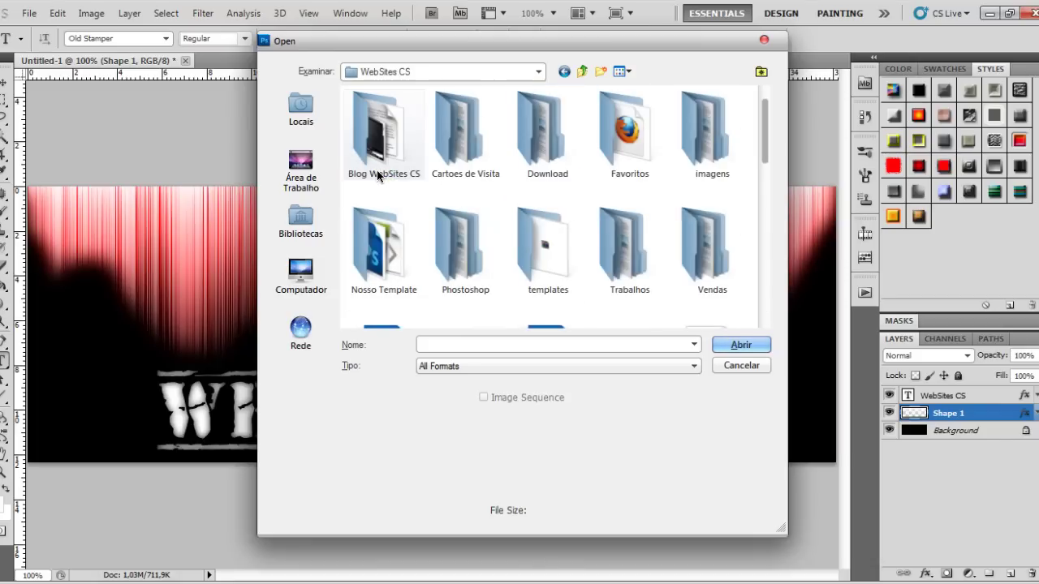
pyautogui.doubleClick(729, 132)
pyautogui.doubleClick(601, 121)
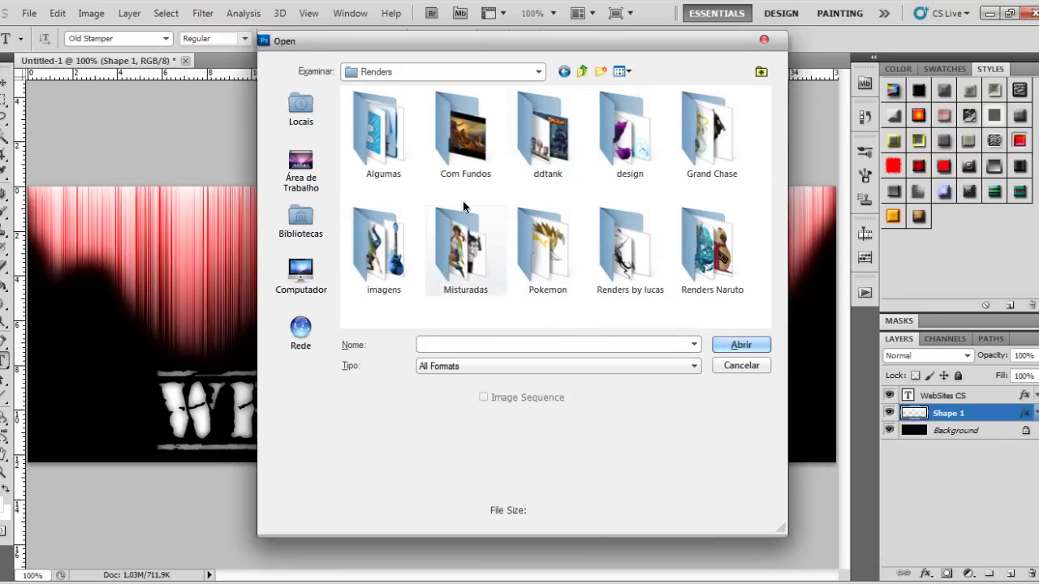
pyautogui.doubleClick(430, 258)
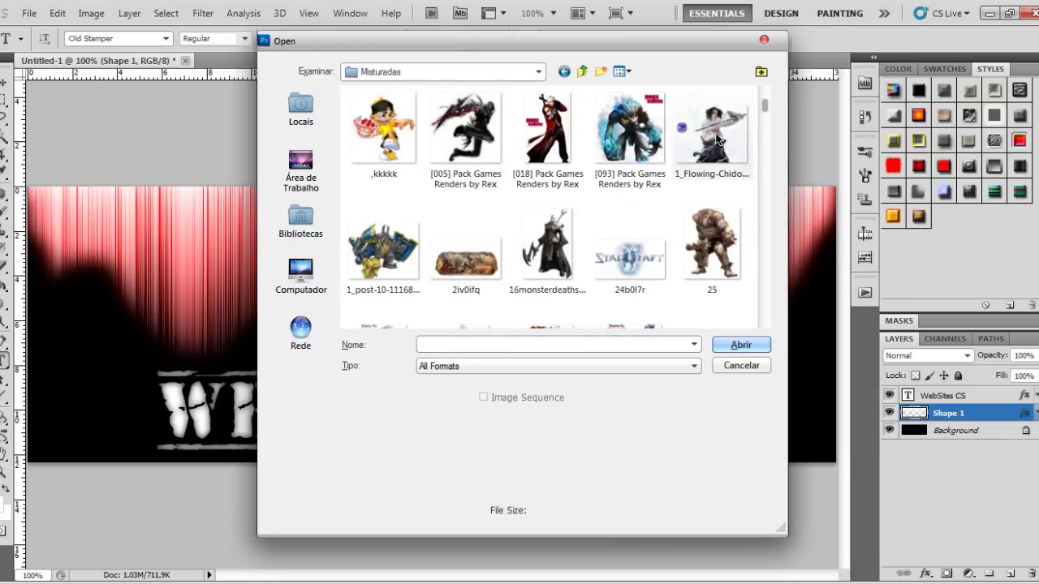
# Select renders 100-1 (22) through 100-1 (29) and open them.
pyautogui.scroll(-5, 698, 154)
pyautogui.scroll(-3, 725, 153)
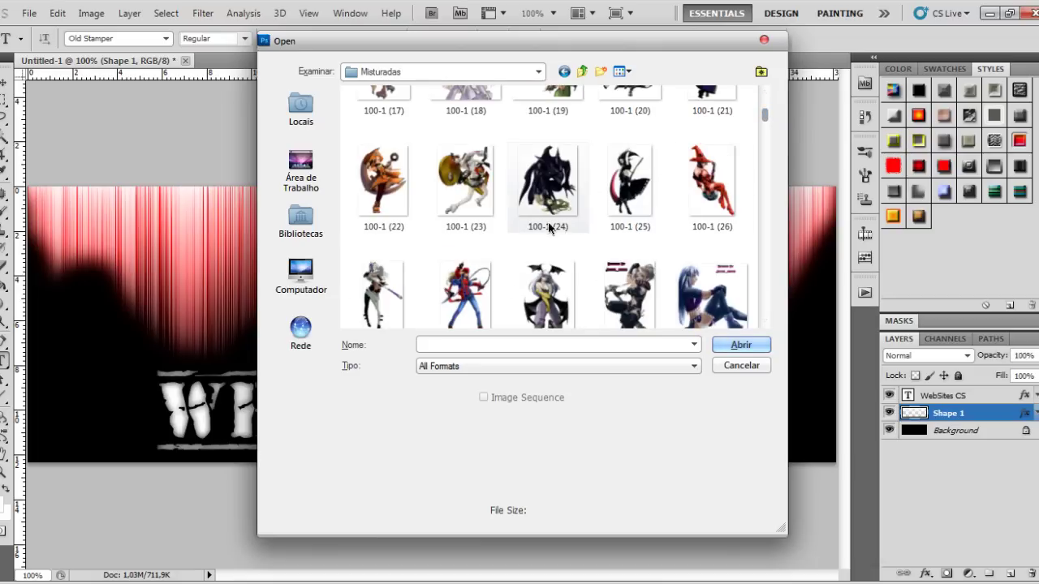
pyautogui.click(605, 210)
pyautogui.keyDown('shift'); pyautogui.click(548, 195); pyautogui.keyUp('shift')
pyautogui.keyDown('shift'); pyautogui.click(465, 194); pyautogui.keyUp('shift')
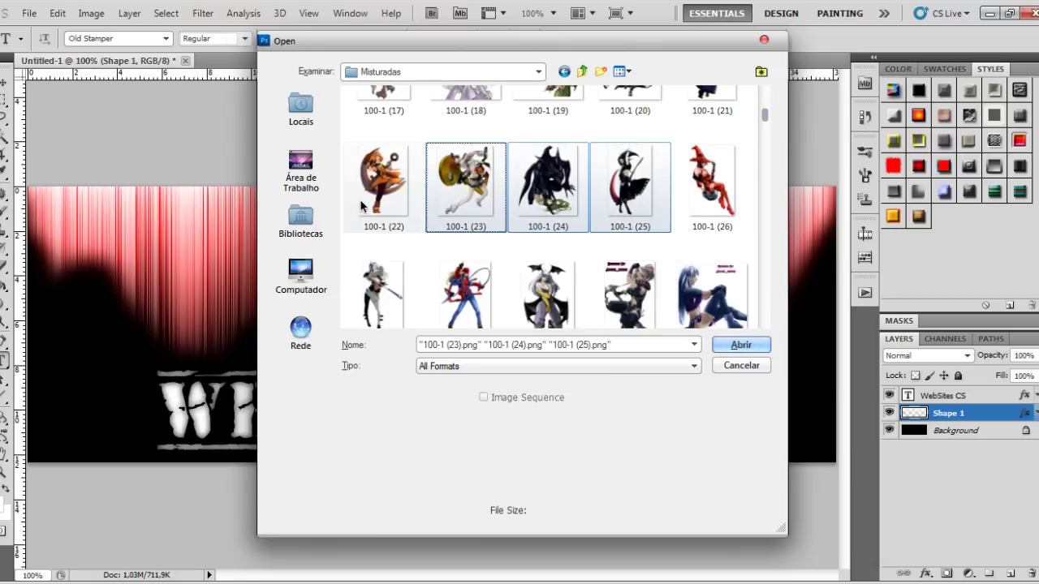
pyautogui.keyDown('ctrl'); pyautogui.click(363, 206); pyautogui.keyUp('ctrl')
pyautogui.keyDown('ctrl'); pyautogui.click(711, 186); pyautogui.keyUp('ctrl')
pyautogui.keyDown('ctrl'); pyautogui.click(548, 299); pyautogui.keyUp('ctrl')
pyautogui.keyDown('ctrl'); pyautogui.click(464, 298); pyautogui.keyUp('ctrl')
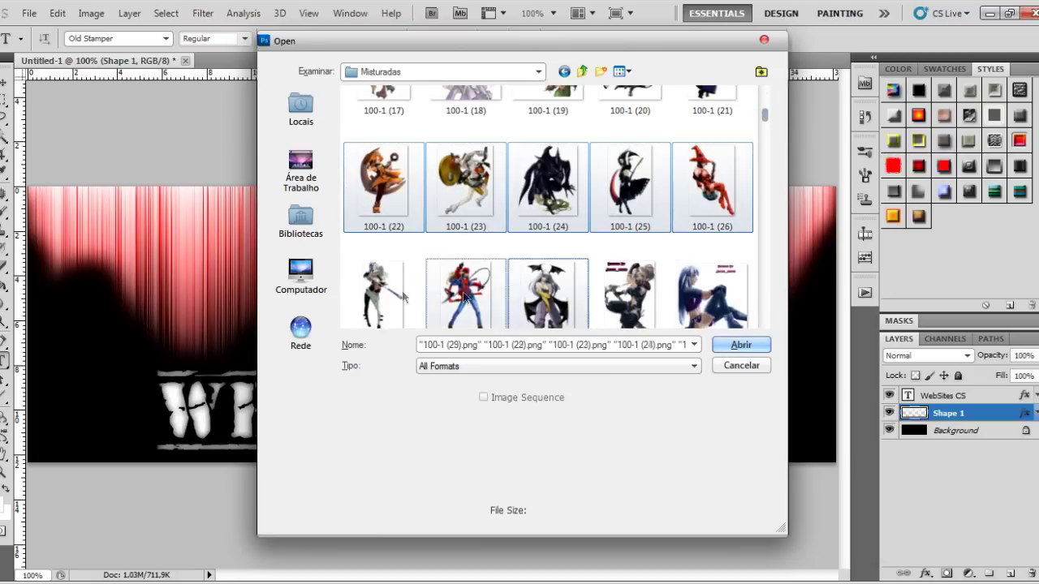
pyautogui.click(749, 343)
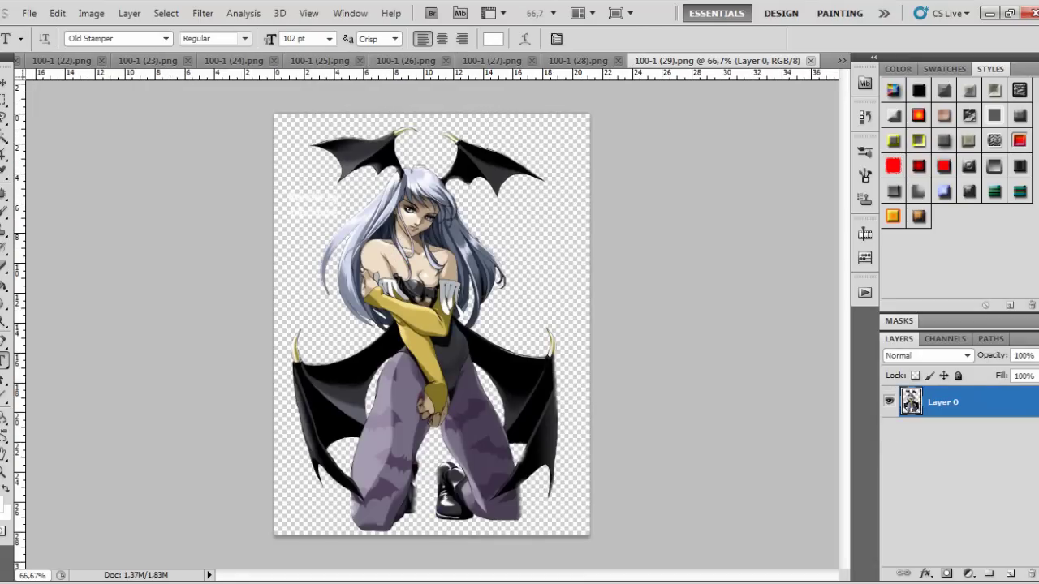
pyautogui.click(4, 99)
pyautogui.click(244, 196)
pyautogui.click(311, 39)
pyautogui.click(296, 55)
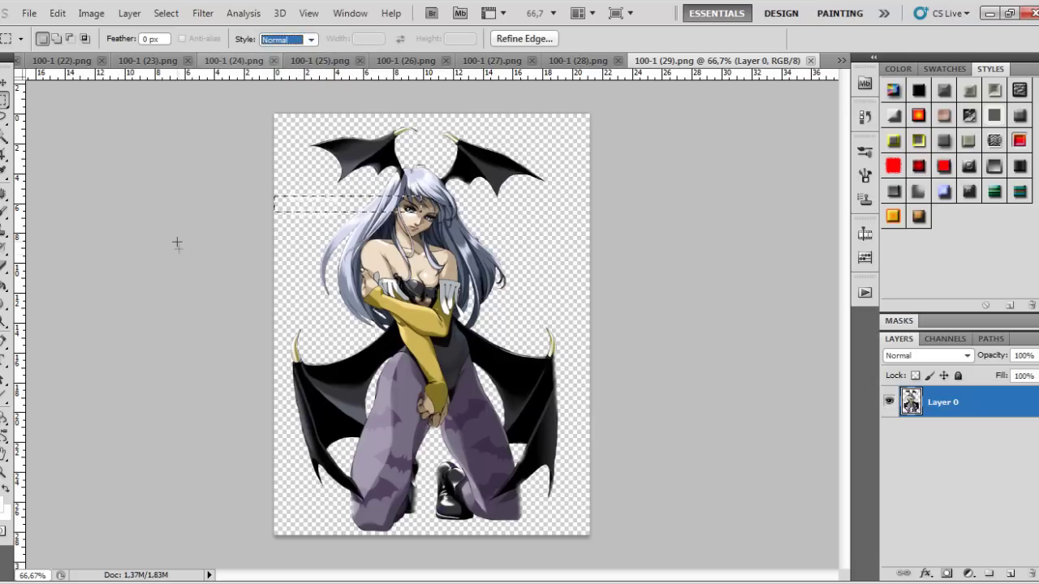
pyautogui.click(329, 223)
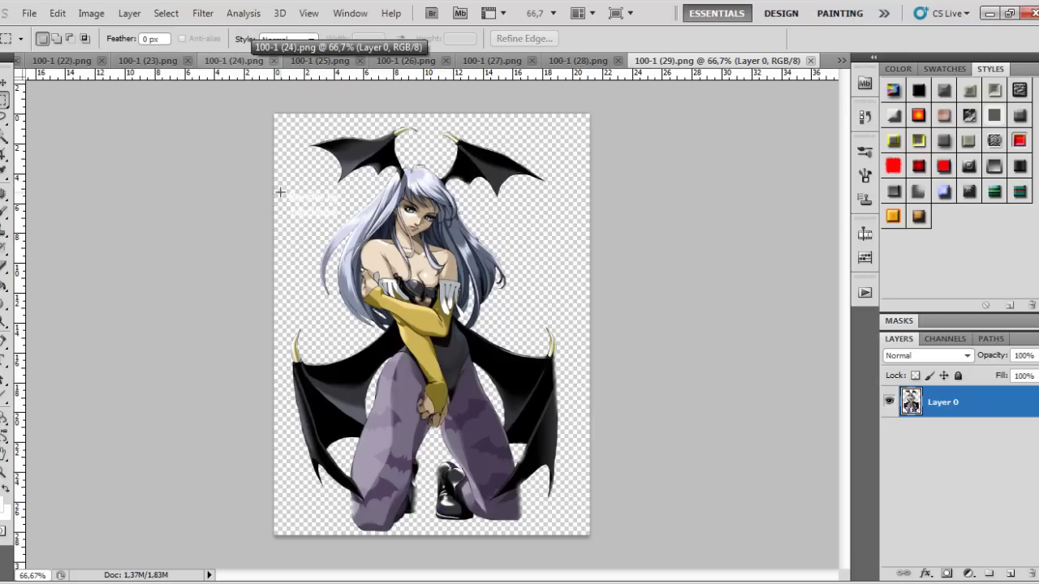
pyautogui.moveTo(315, 217); pyautogui.dragTo(338, 219)
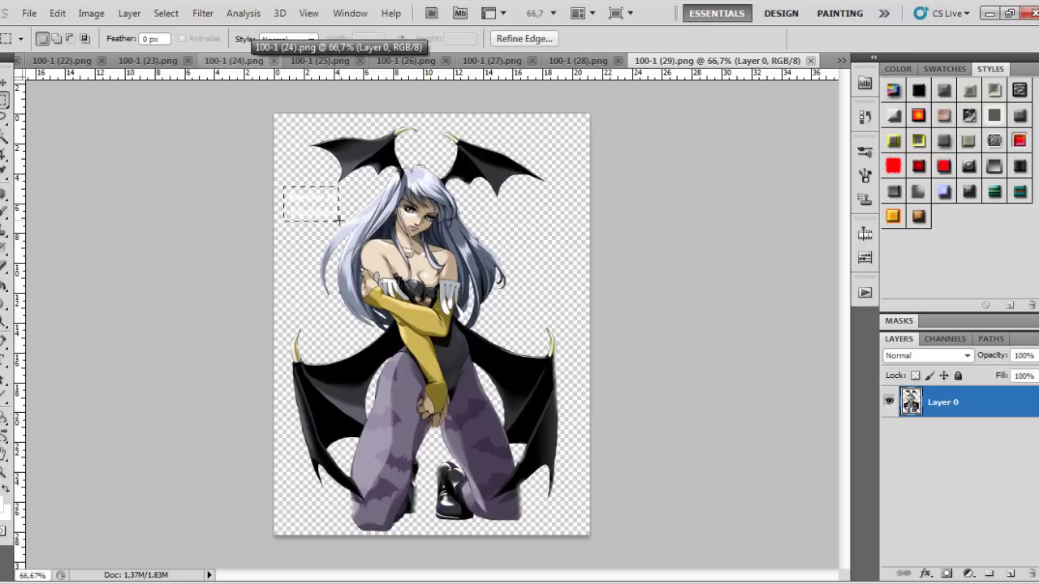
pyautogui.press('Delete')
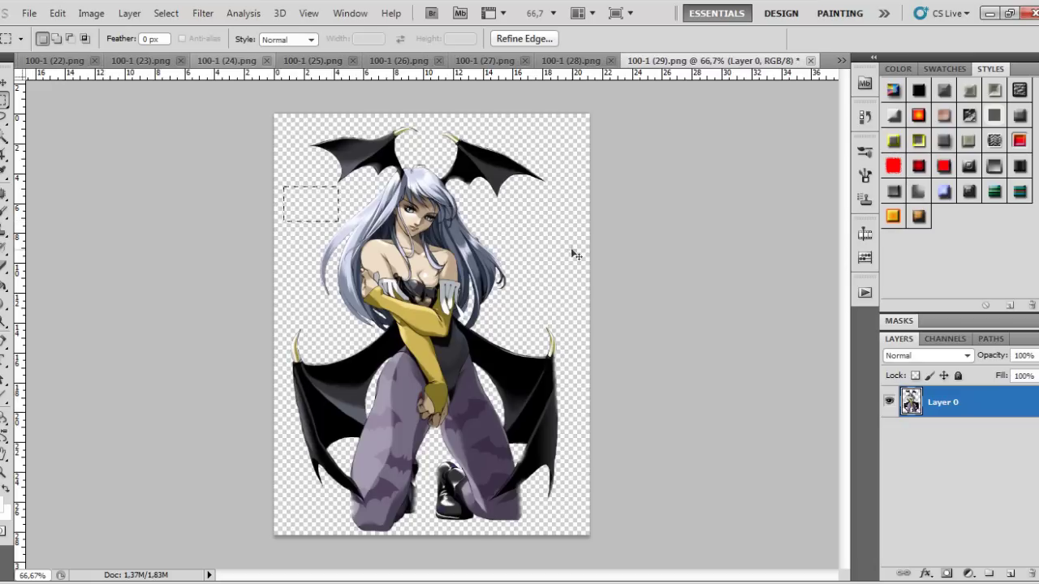
pyautogui.press('F12')
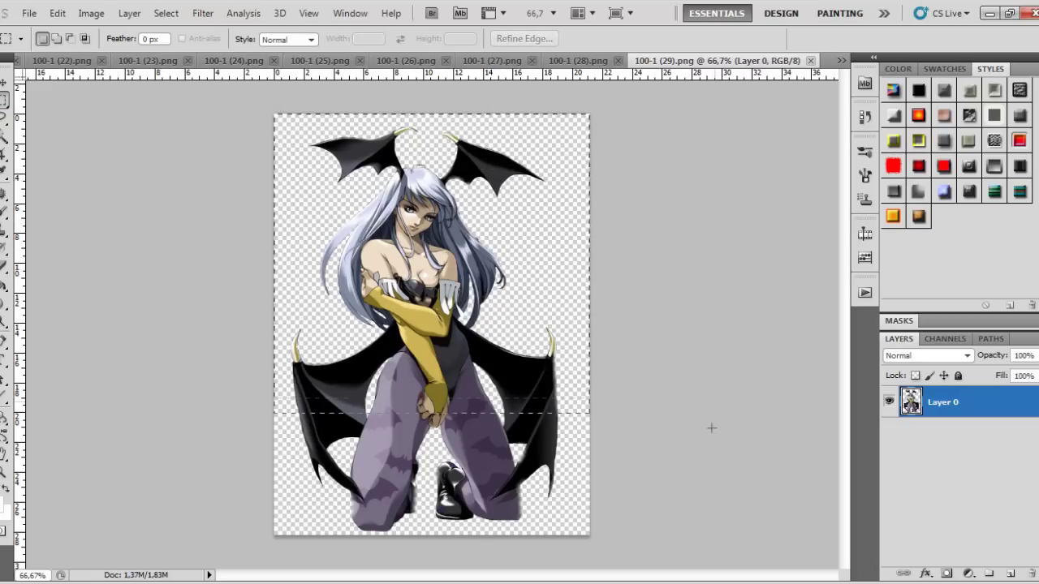
pyautogui.click(496, 234)
# Copy the 100-1 (29) winged girl render and paste it into the banner.
pyautogui.hotkey('ctrl', 'a')
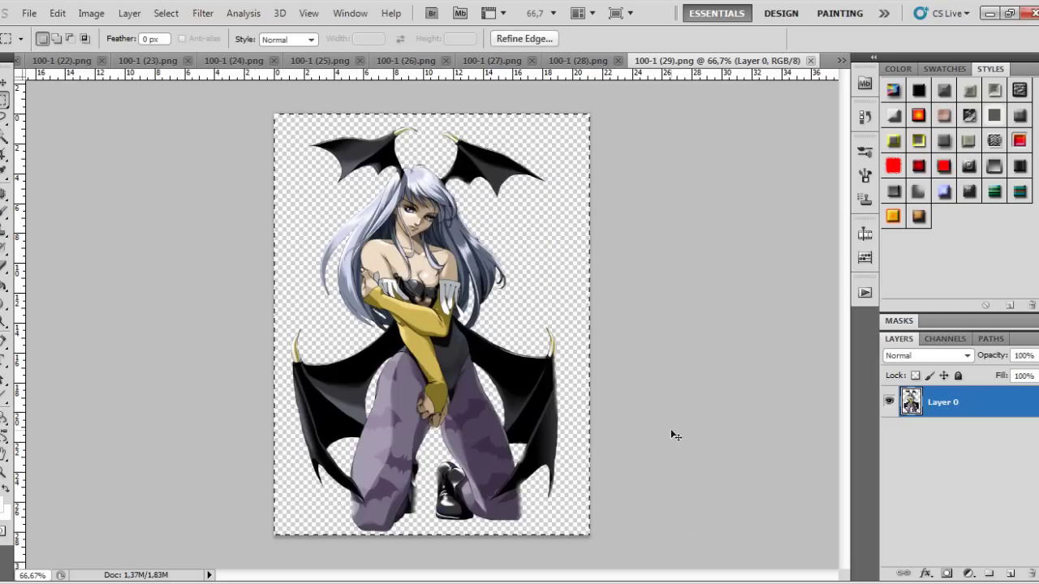
pyautogui.click(810, 60)
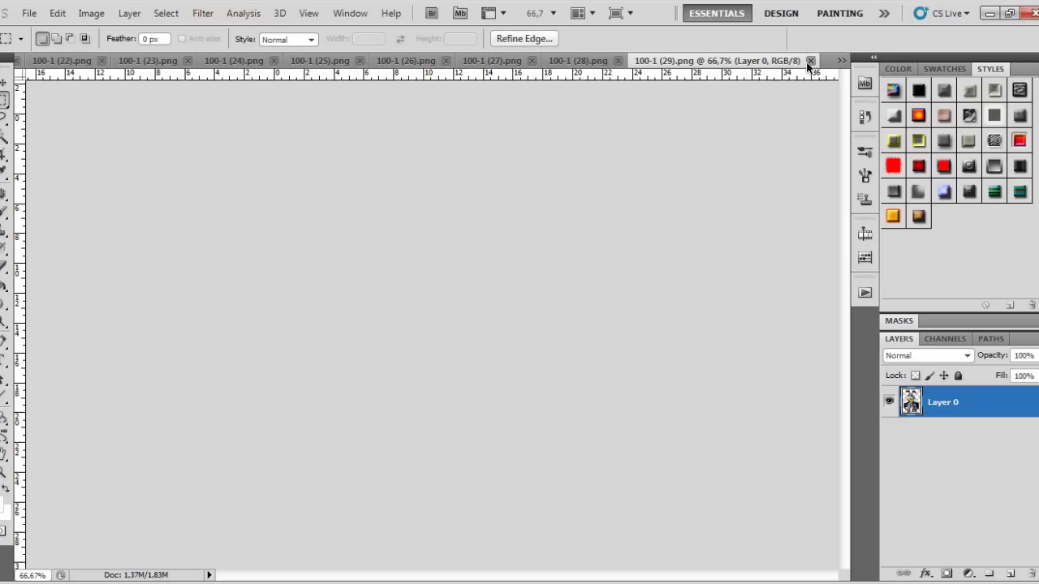
pyautogui.click(50, 60)
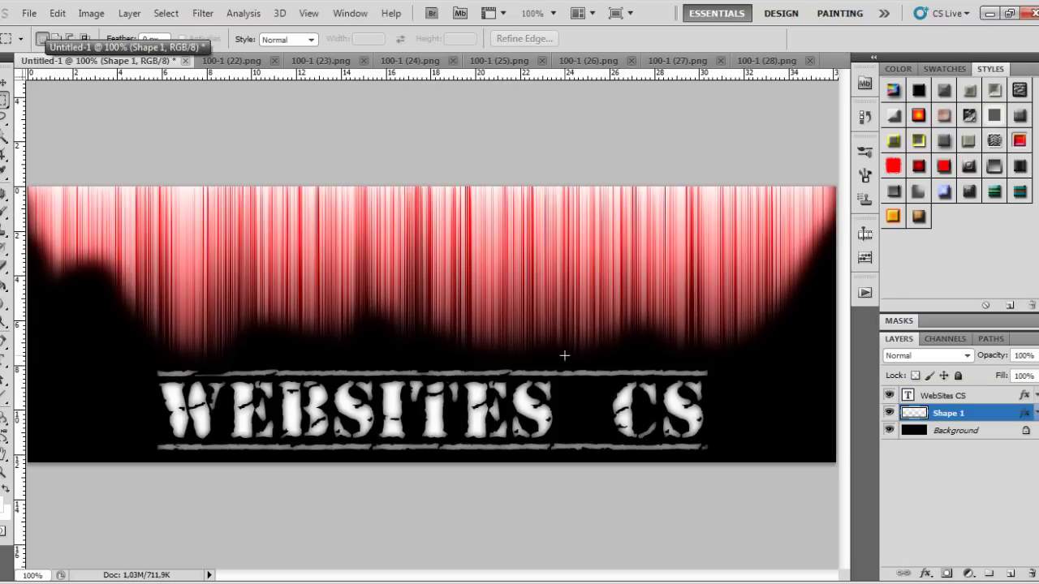
pyautogui.hotkey('ctrl', 'v')
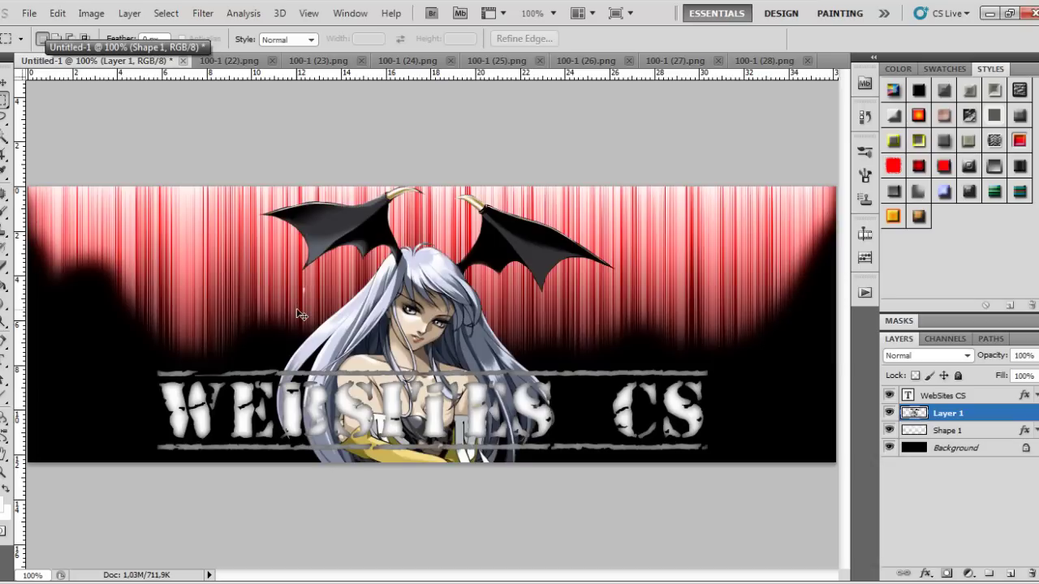
# Scale the render down and place it at the banner's right end over the CS lettering.
pyautogui.hotkey('ctrl', 't')
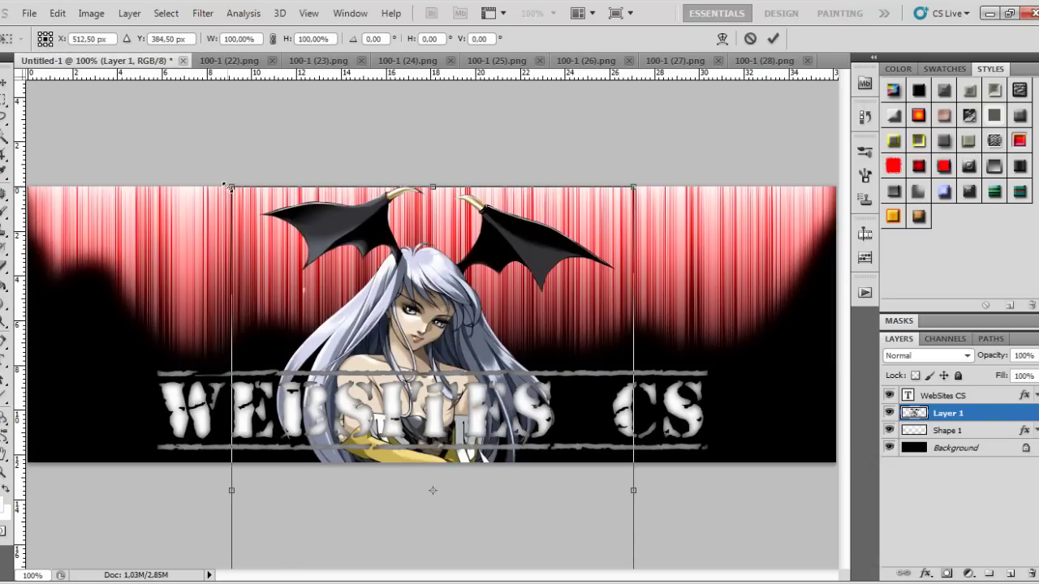
pyautogui.moveTo(231, 187); pyautogui.dragTo(442, 501)
pyautogui.moveTo(551, 528); pyautogui.dragTo(580, 284)
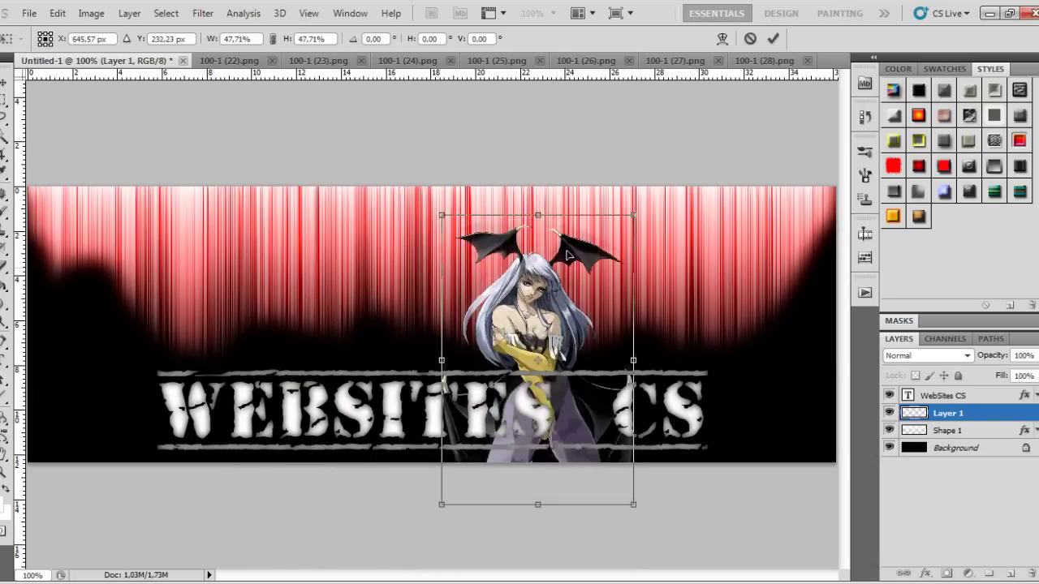
pyautogui.moveTo(580, 287)
pyautogui.mouseDown()
pyautogui.moveTo(758, 312)
pyautogui.moveTo(742, 310)
pyautogui.moveTo(745, 299)
pyautogui.mouseUp()
pyautogui.press('Return')
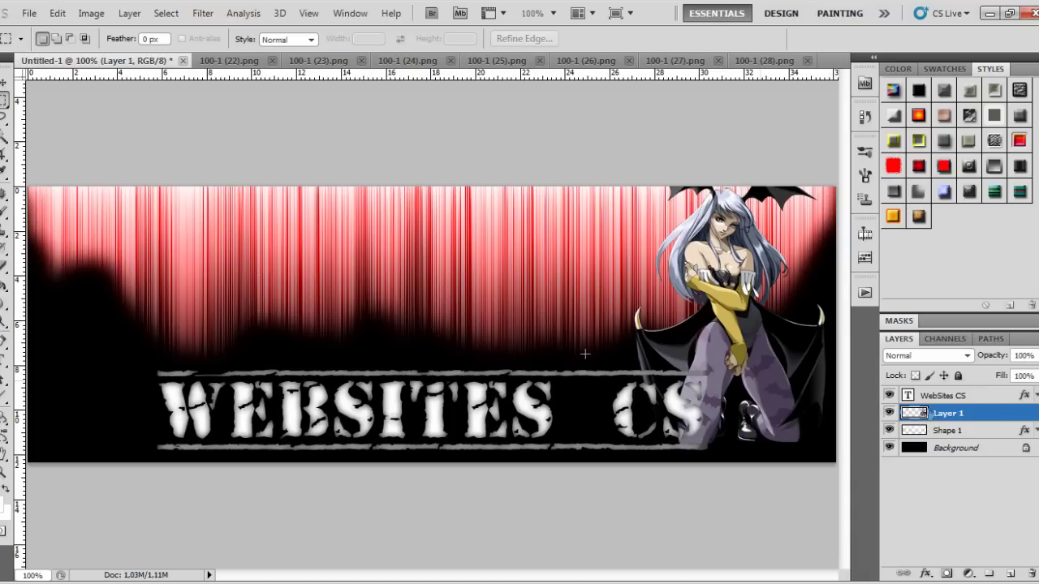
# Fine-tune the render's size so its wings fit within the banner.
pyautogui.hotkey('ctrl', 't')
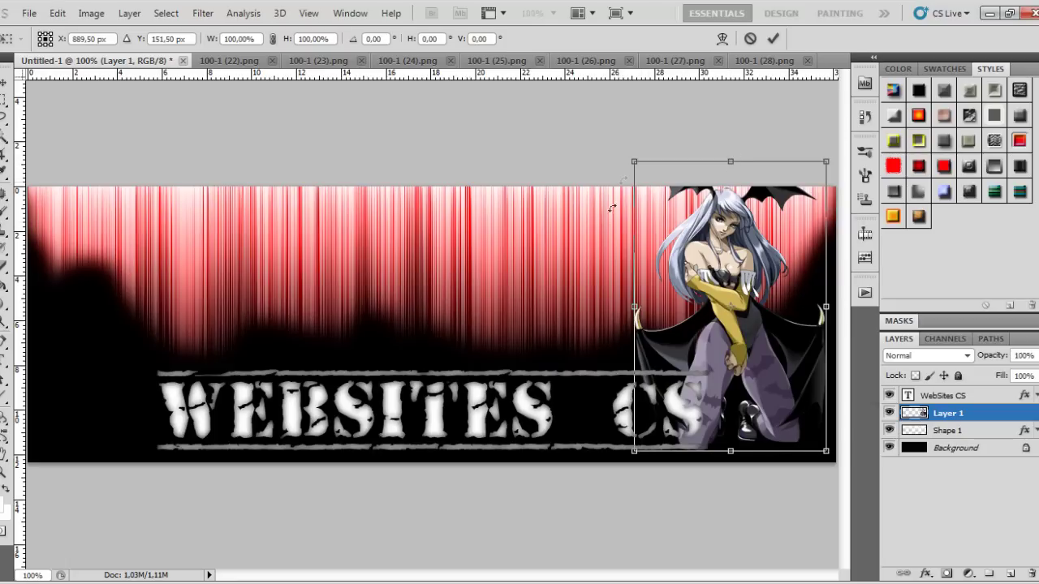
pyautogui.moveTo(630, 162)
pyautogui.mouseDown()
pyautogui.moveTo(601, 140)
pyautogui.moveTo(644, 181)
pyautogui.mouseUp()
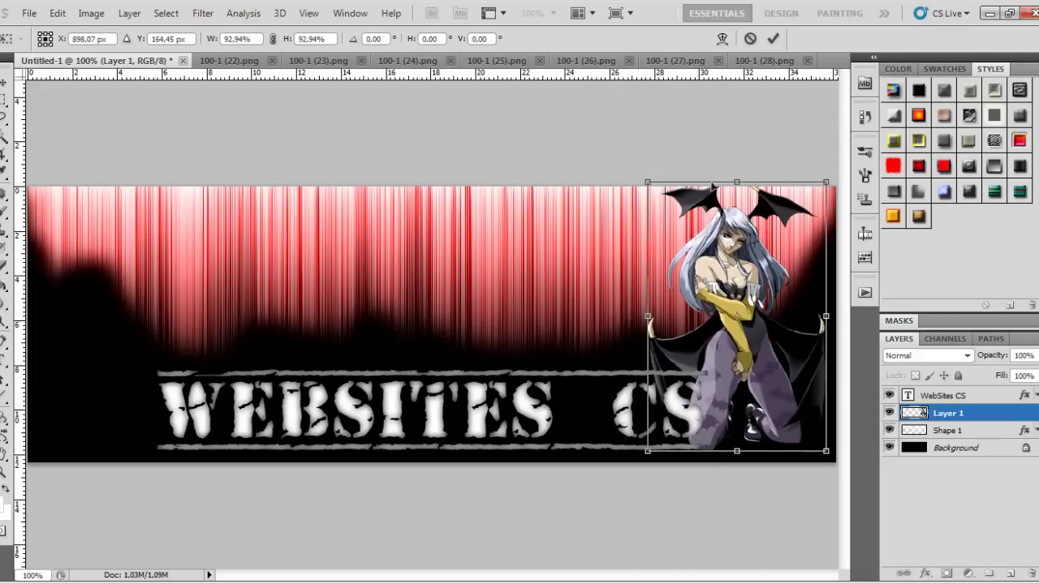
pyautogui.moveTo(737, 181); pyautogui.dragTo(730, 159)
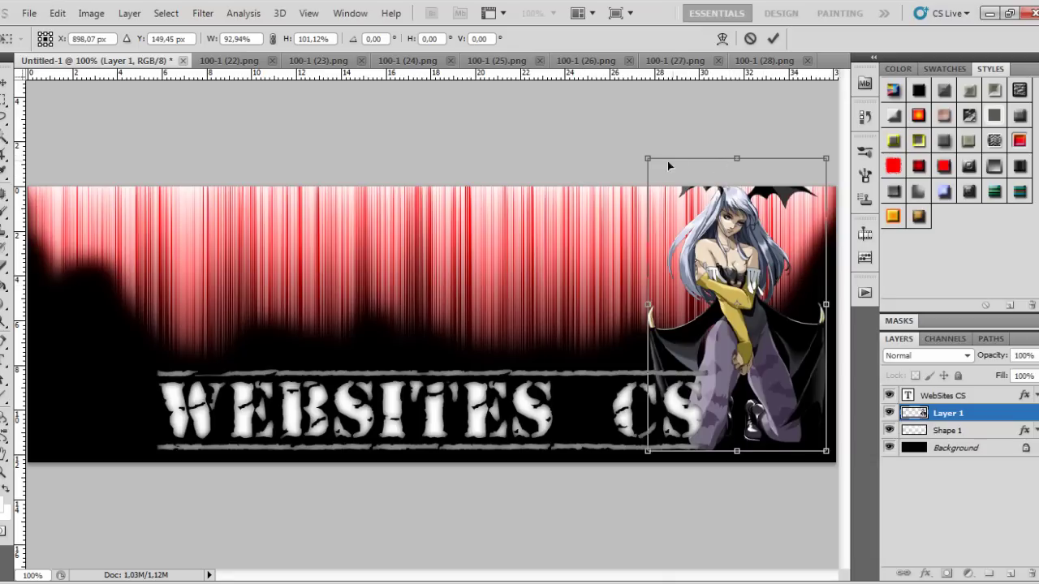
pyautogui.moveTo(641, 156); pyautogui.dragTo(668, 186)
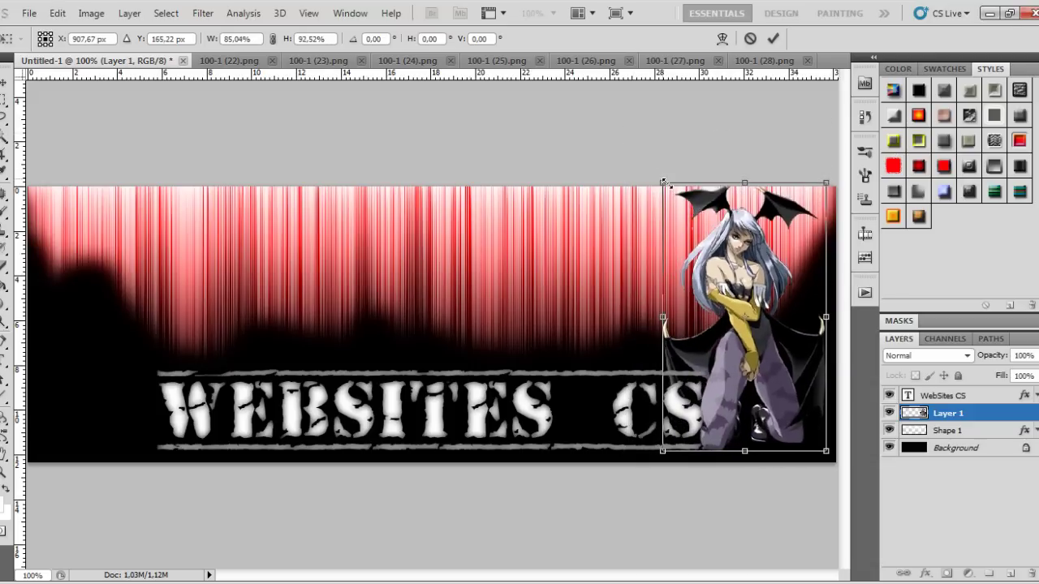
pyautogui.moveTo(668, 187); pyautogui.dragTo(664, 185)
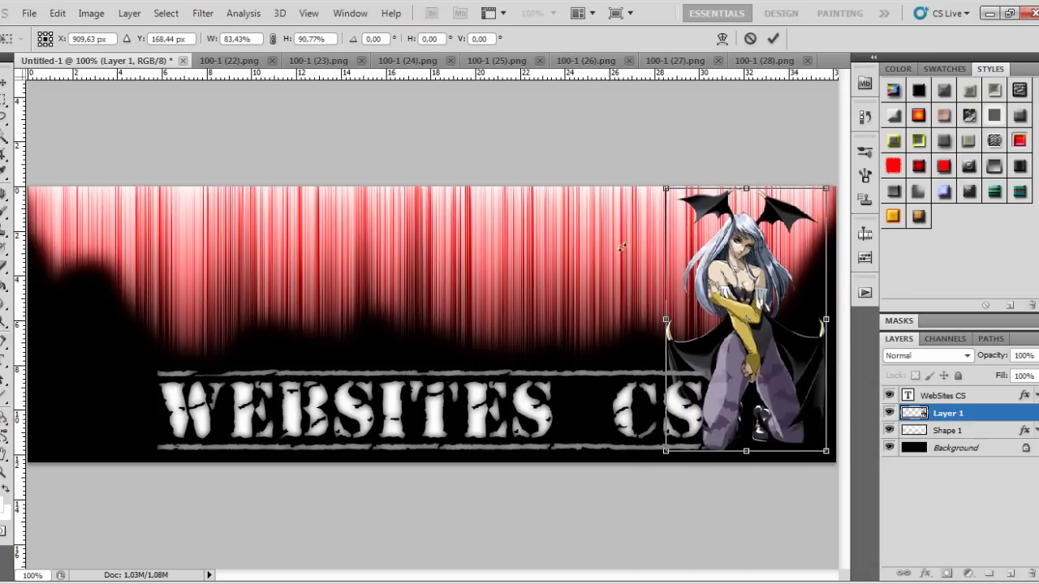
pyautogui.press('Return')
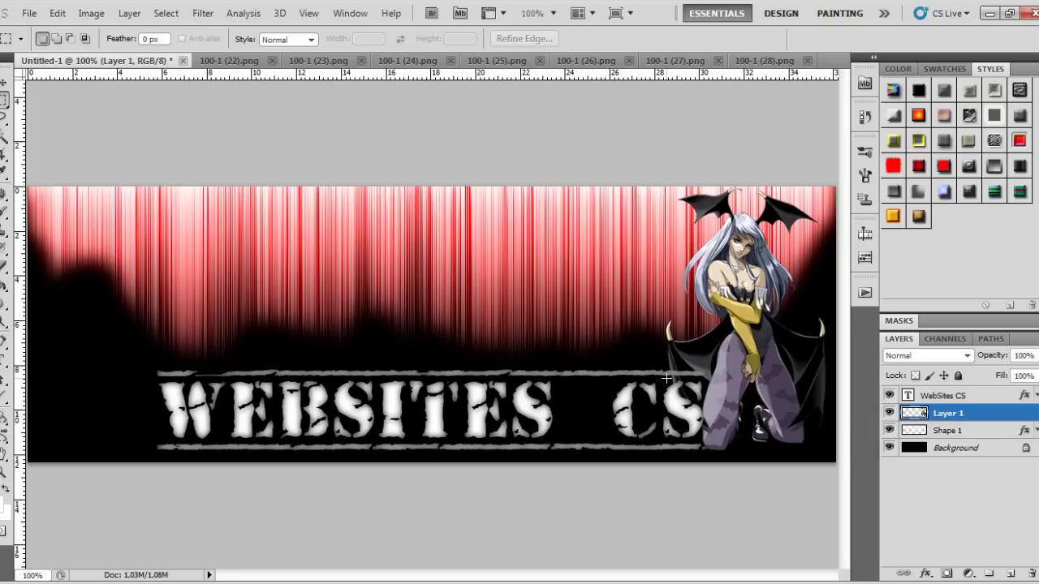
# Paste the whole 100-1 (22) pirate-girl render into the banner as a new layer.
pyautogui.click(229, 60)
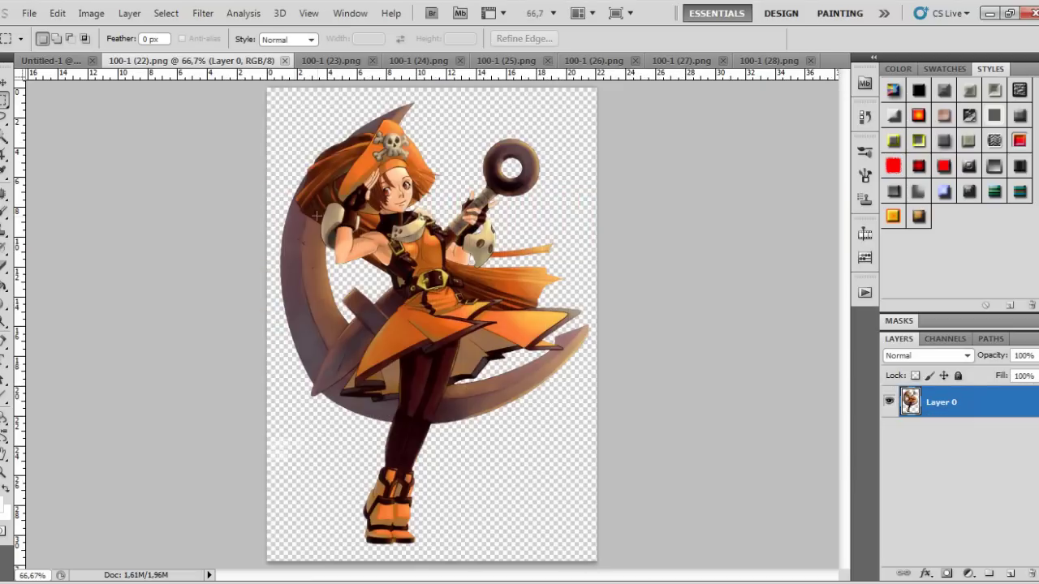
pyautogui.hotkey('ctrl', 'a')
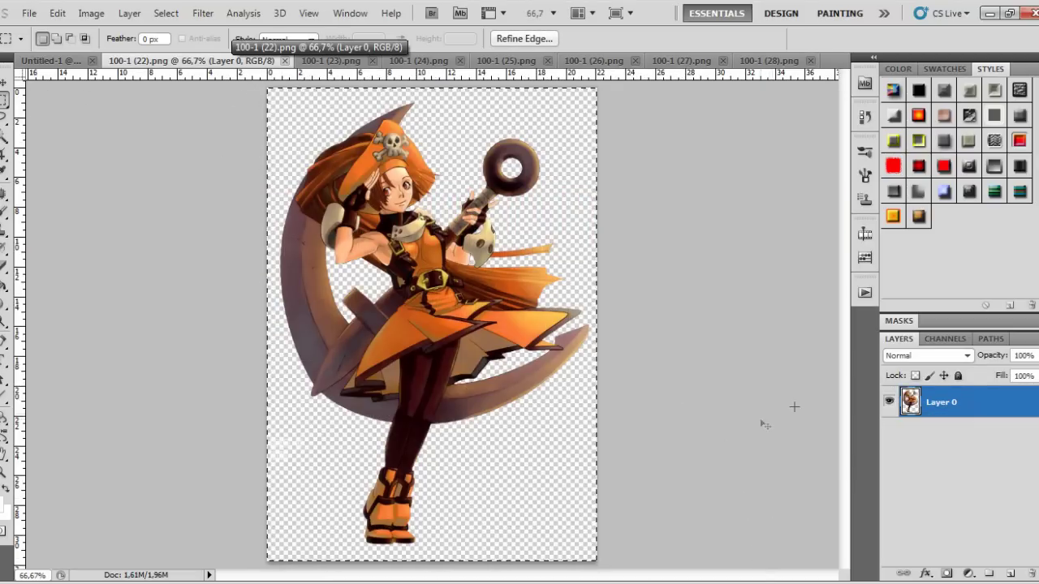
pyautogui.click(285, 60)
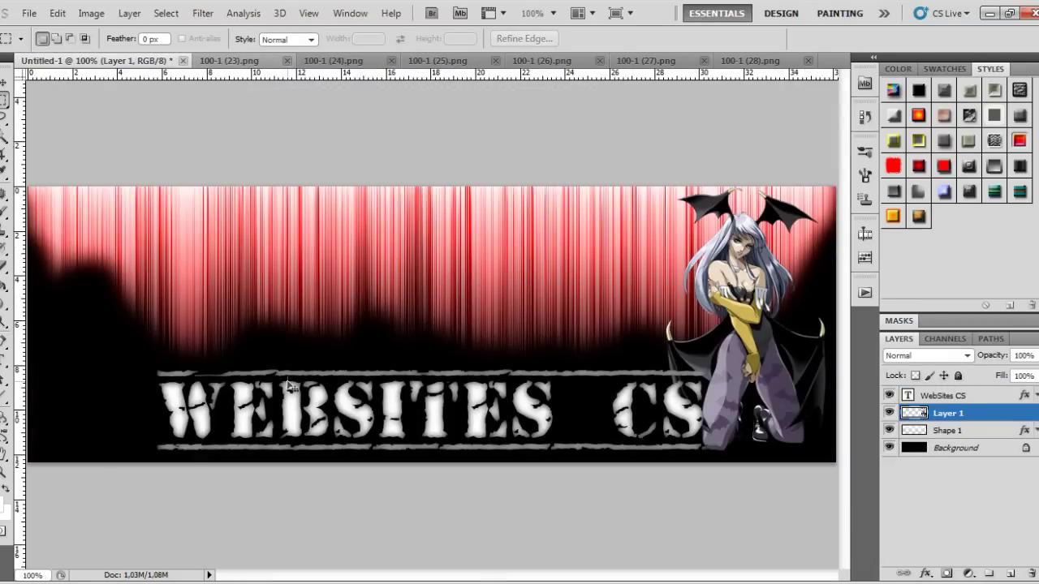
pyautogui.hotkey('ctrl', 'v')
pyautogui.hotkey('ctrl', 't')
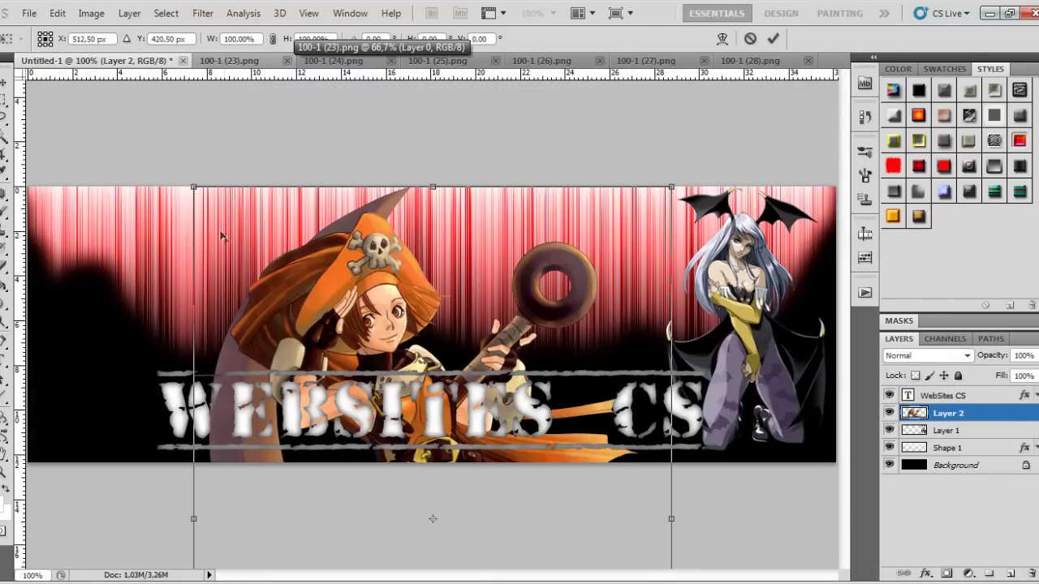
# Shrink the pirate-girl render to about 40% and place it at the banner's left edge.
pyautogui.moveTo(187, 211); pyautogui.dragTo(380, 261)
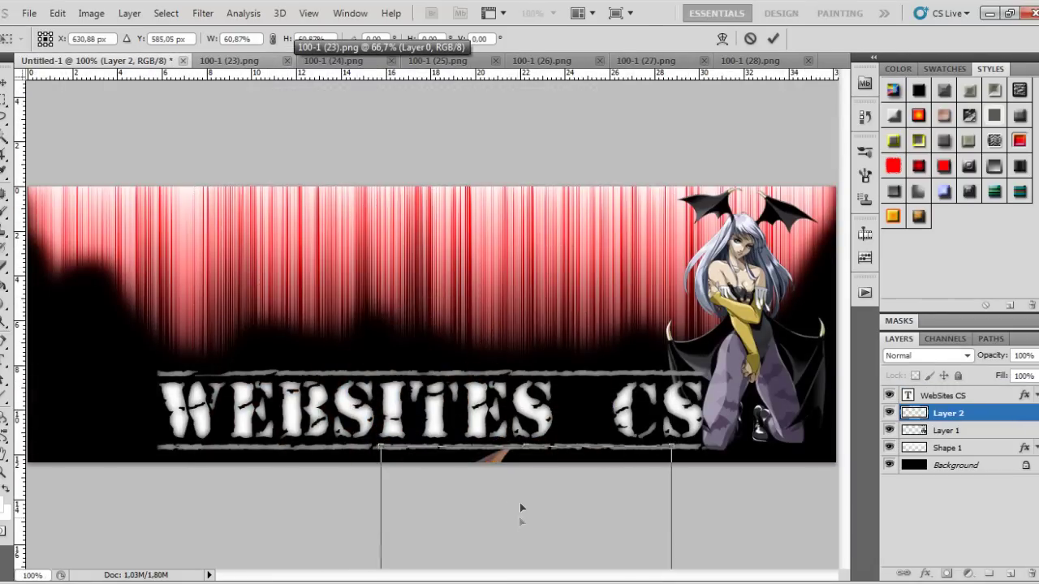
pyautogui.moveTo(381, 261); pyautogui.dragTo(481, 377)
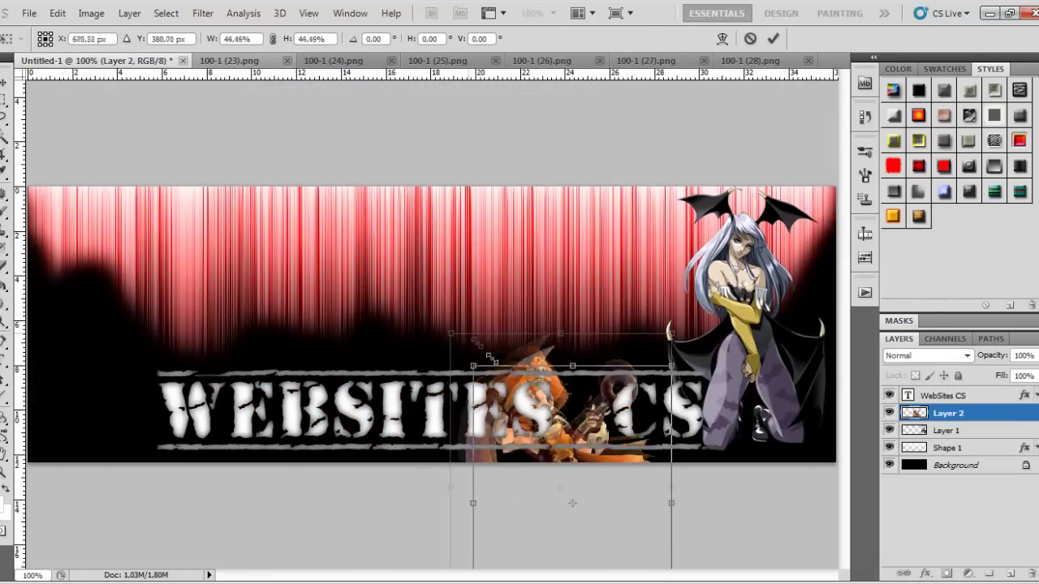
pyautogui.moveTo(595, 496); pyautogui.dragTo(593, 330)
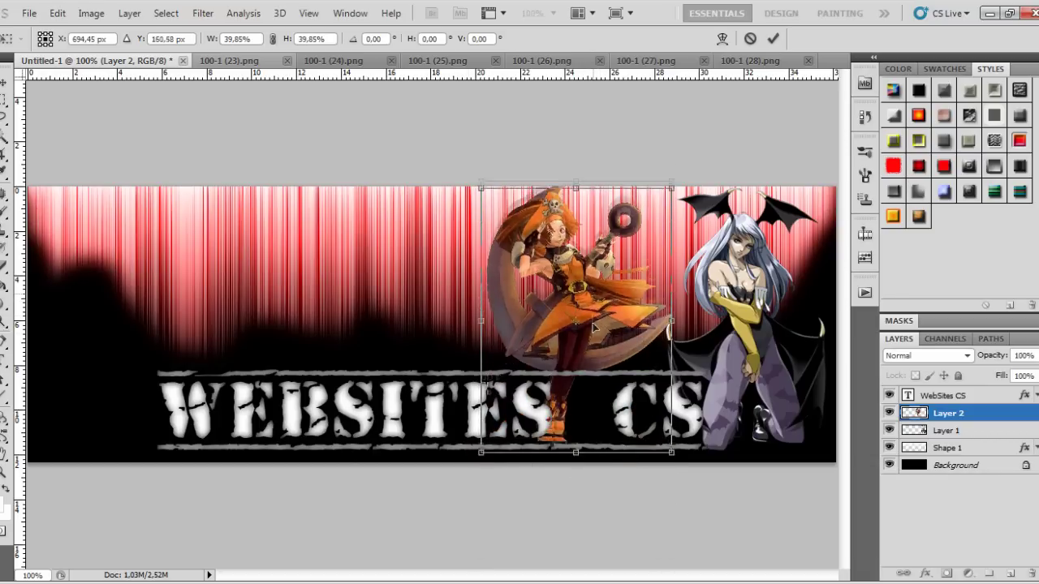
pyautogui.moveTo(593, 330)
pyautogui.mouseDown()
pyautogui.moveTo(154, 391)
pyautogui.moveTo(171, 408)
pyautogui.mouseUp()
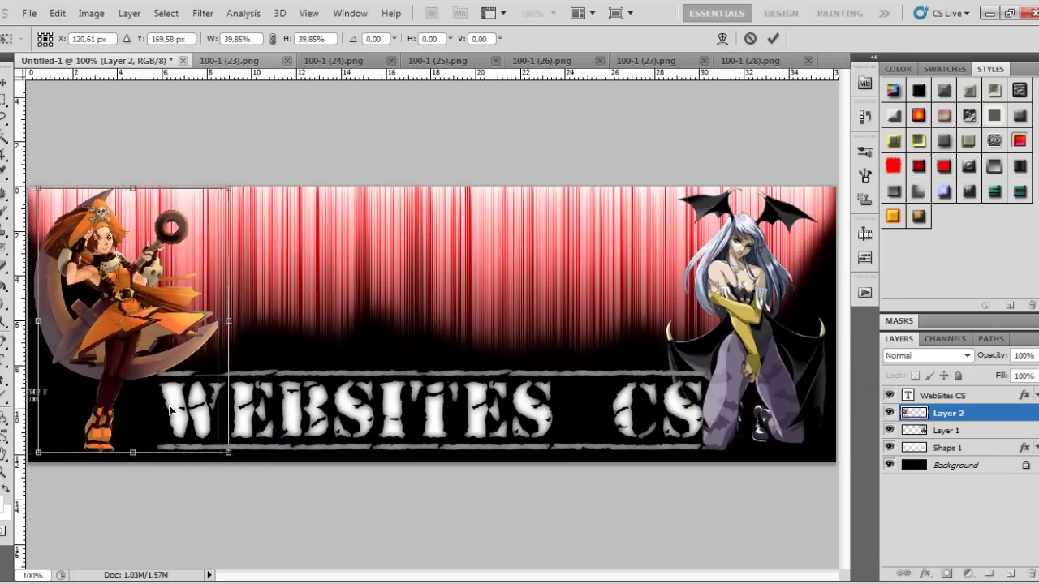
pyautogui.press('Return')
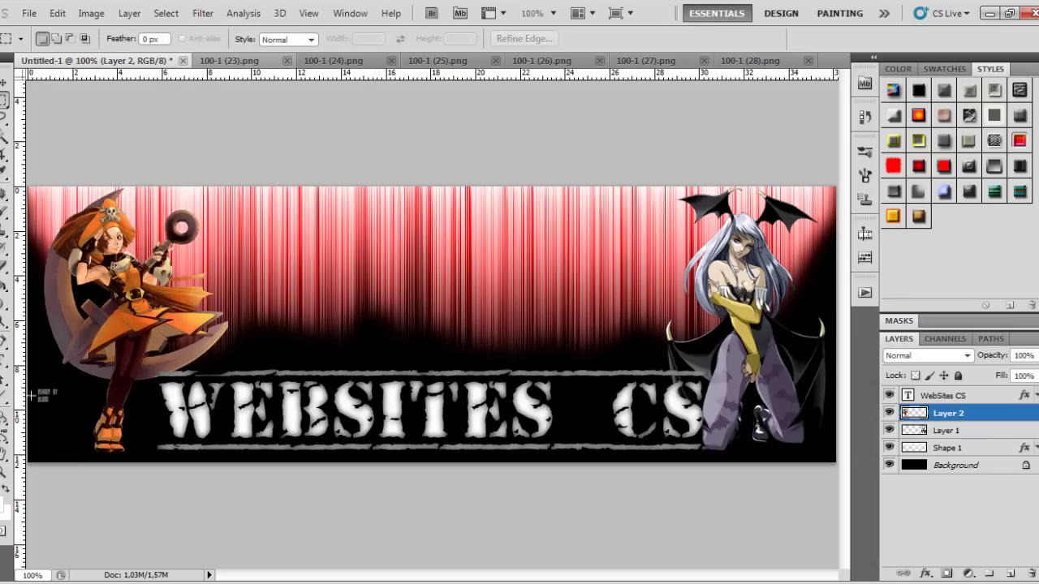
# Draw a small marquee near the left render, then clear the selection.
pyautogui.moveTo(30, 382); pyautogui.dragTo(69, 411)
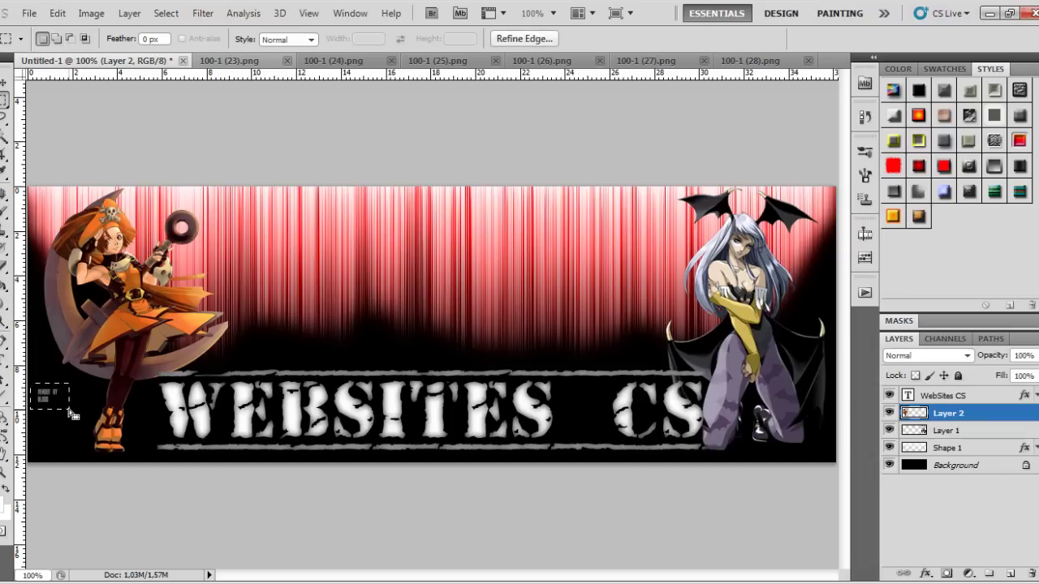
pyautogui.press('Return')
pyautogui.click(68, 410)
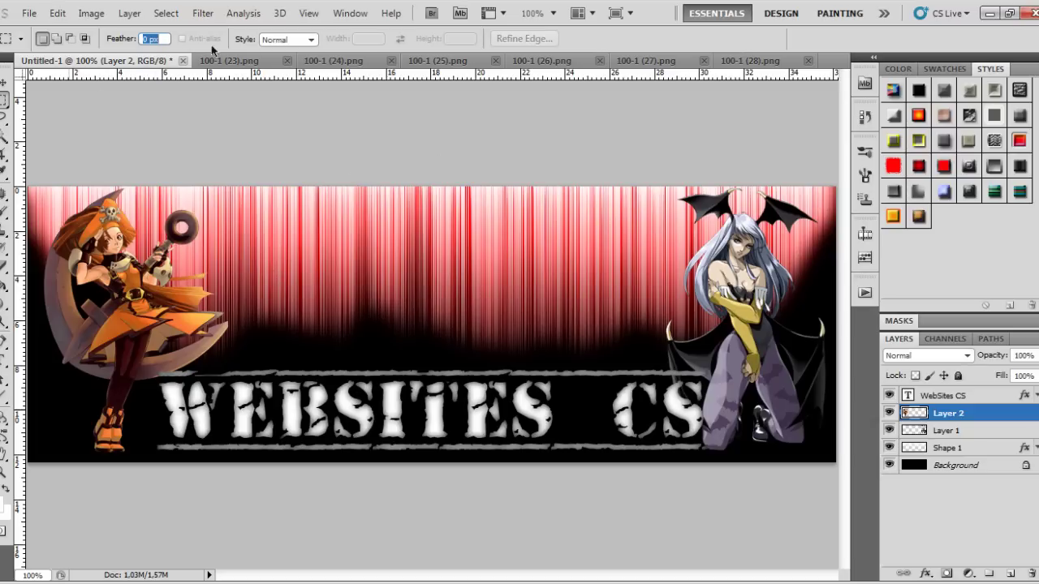
pyautogui.click(236, 61)
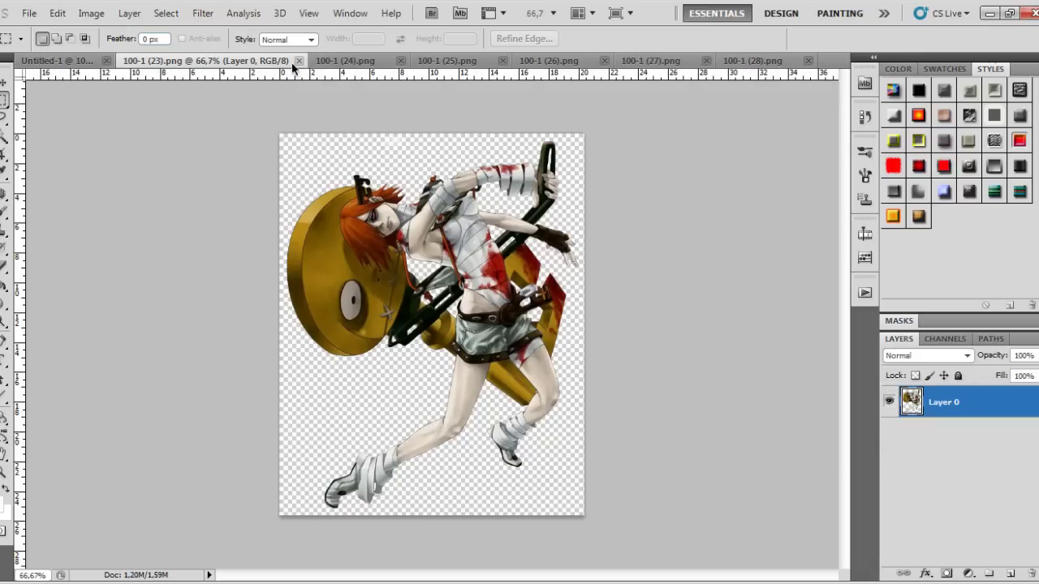
# Browse the open 100-1 (24)–(28) renders and return to the 100-1 (23) guitar-girl render.
pyautogui.click(375, 63)
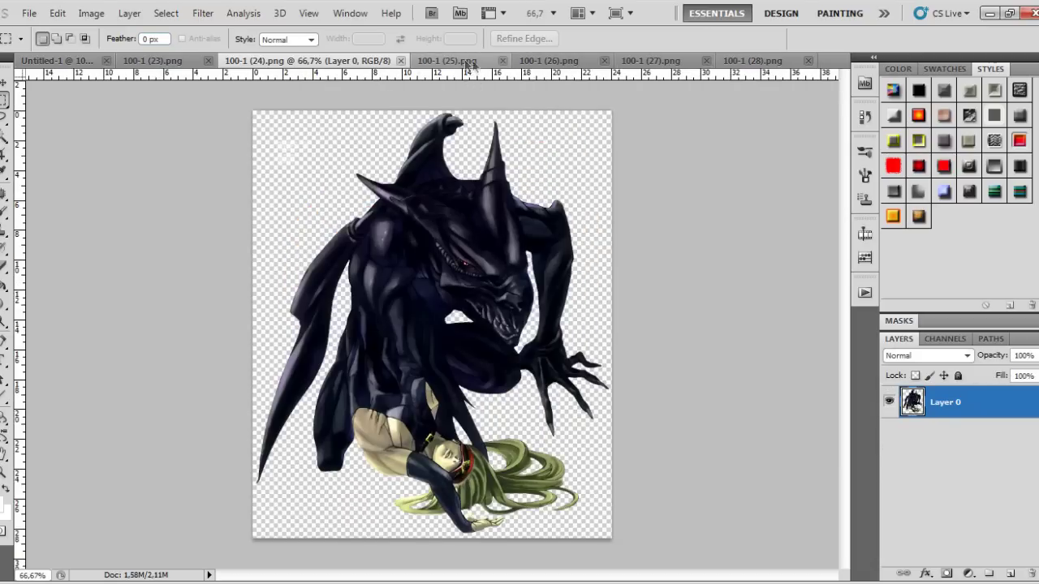
pyautogui.click(469, 62)
pyautogui.click(547, 61)
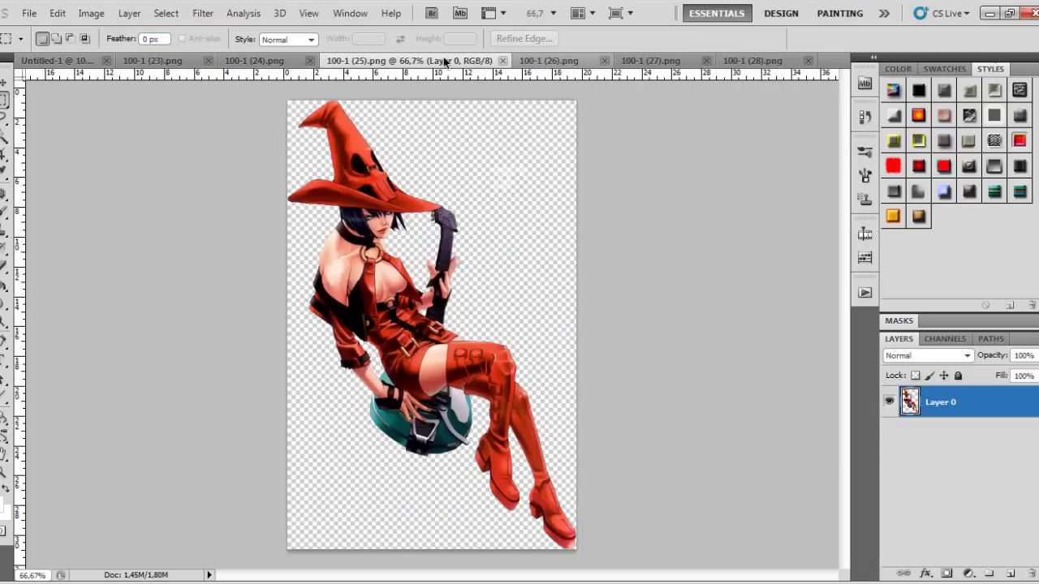
pyautogui.click(650, 62)
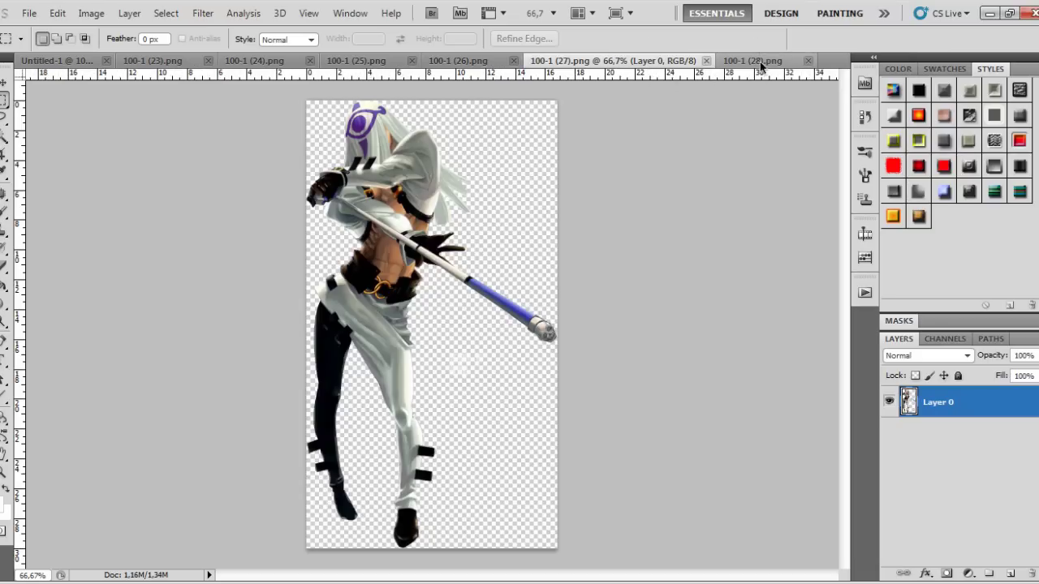
pyautogui.click(760, 62)
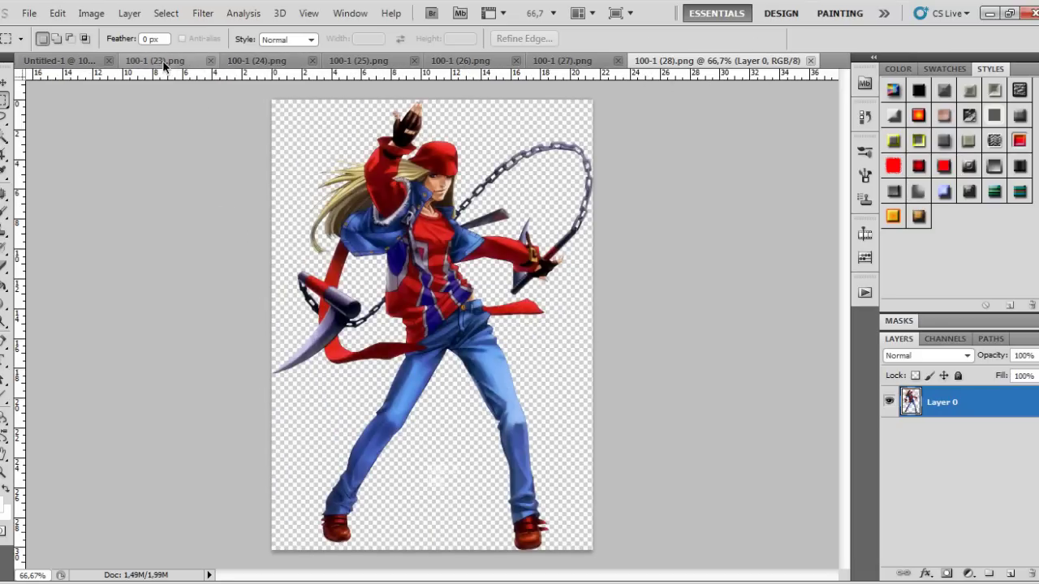
pyautogui.click(166, 62)
# Paste the whole guitar-girl render from 100-1 (23).png into the Untitled-1 banner.
pyautogui.hotkey('ctrl', 'a')
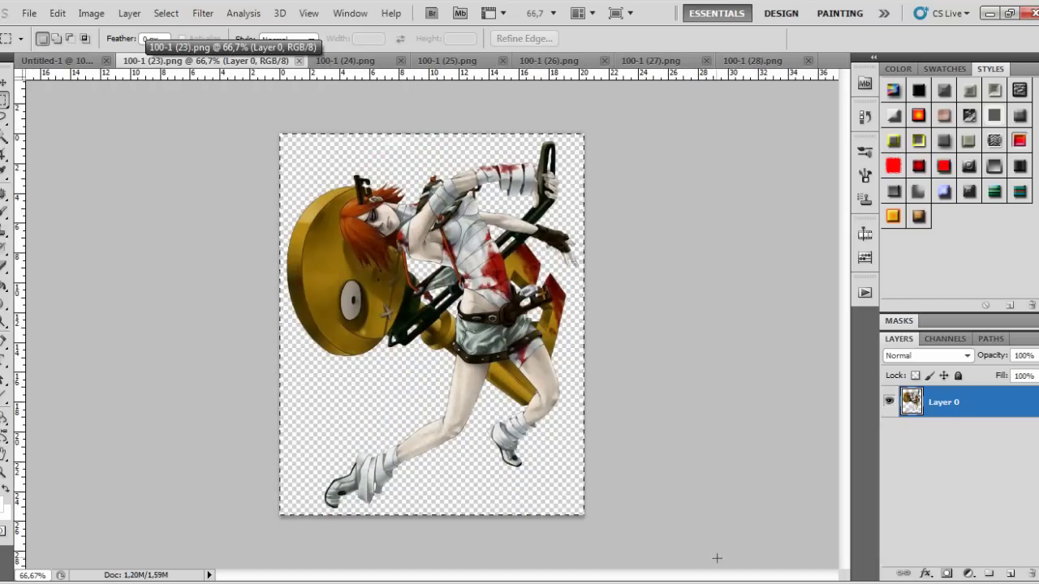
pyautogui.click(299, 60)
pyautogui.click(86, 61)
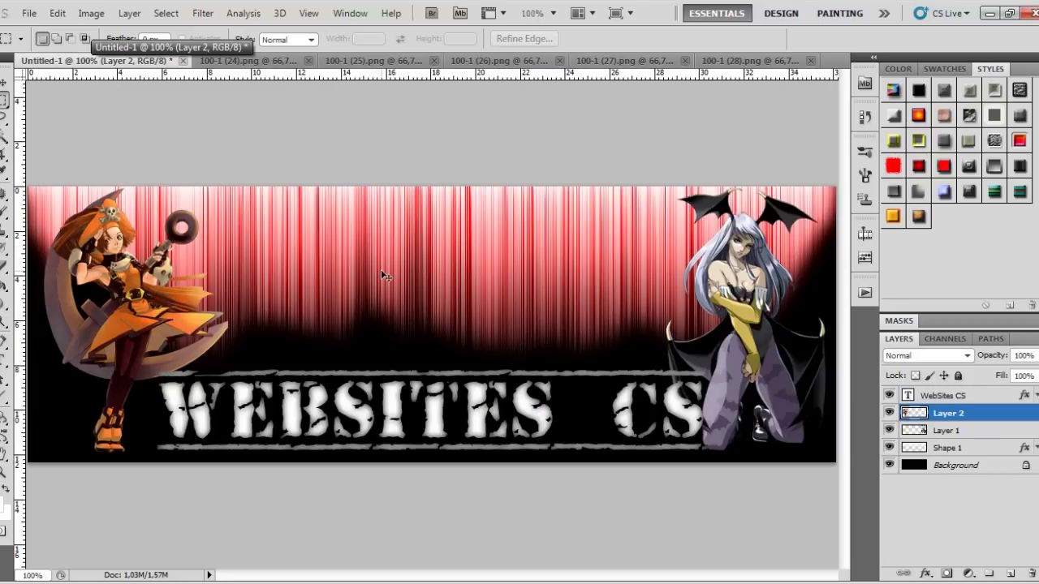
pyautogui.hotkey('ctrl', 'v')
# Scale the guitar-girl render to about 44% and place it beside the left girl.
pyautogui.hotkey('ctrl', 't')
pyautogui.moveTo(213, 188)
pyautogui.mouseDown()
pyautogui.moveTo(578, 303)
pyautogui.moveTo(572, 265)
pyautogui.mouseUp()
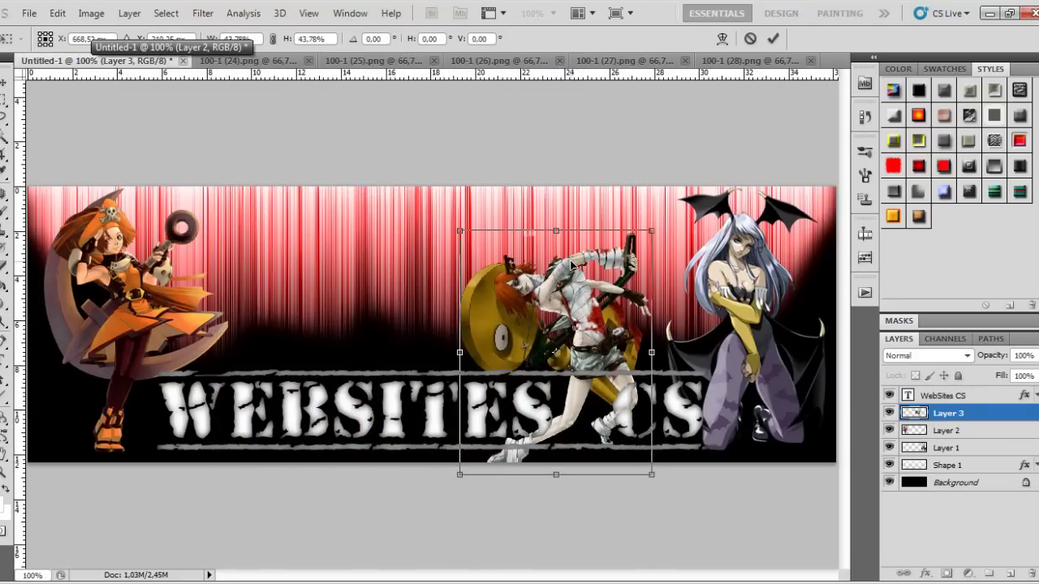
pyautogui.moveTo(585, 355)
pyautogui.mouseDown()
pyautogui.moveTo(617, 357)
pyautogui.moveTo(369, 367)
pyautogui.moveTo(379, 344)
pyautogui.mouseUp()
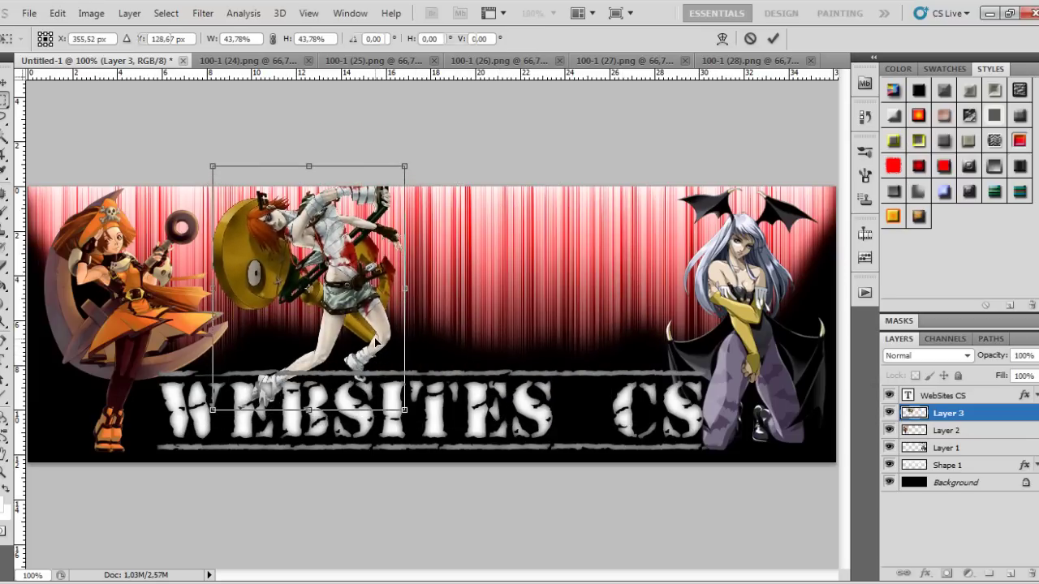
pyautogui.press('Return')
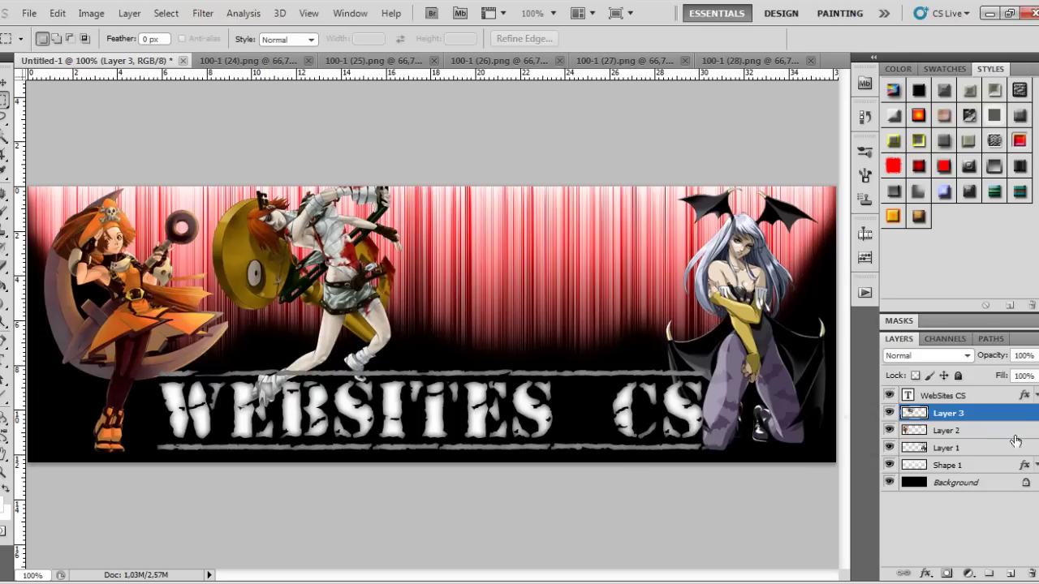
# Set the guitar-girl layer's blend mode to Overlay.
pyautogui.click(892, 357)
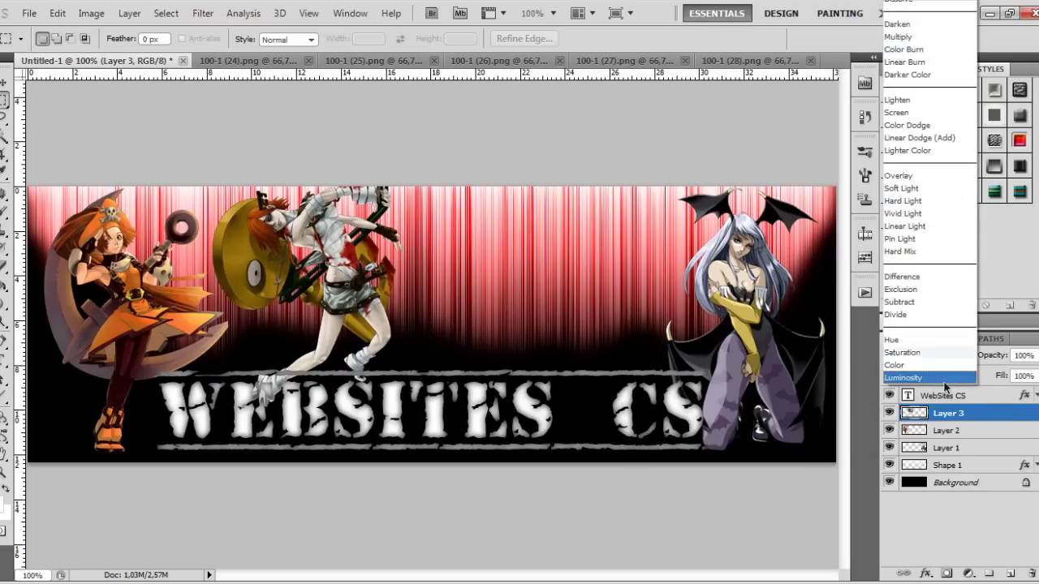
pyautogui.click(903, 177)
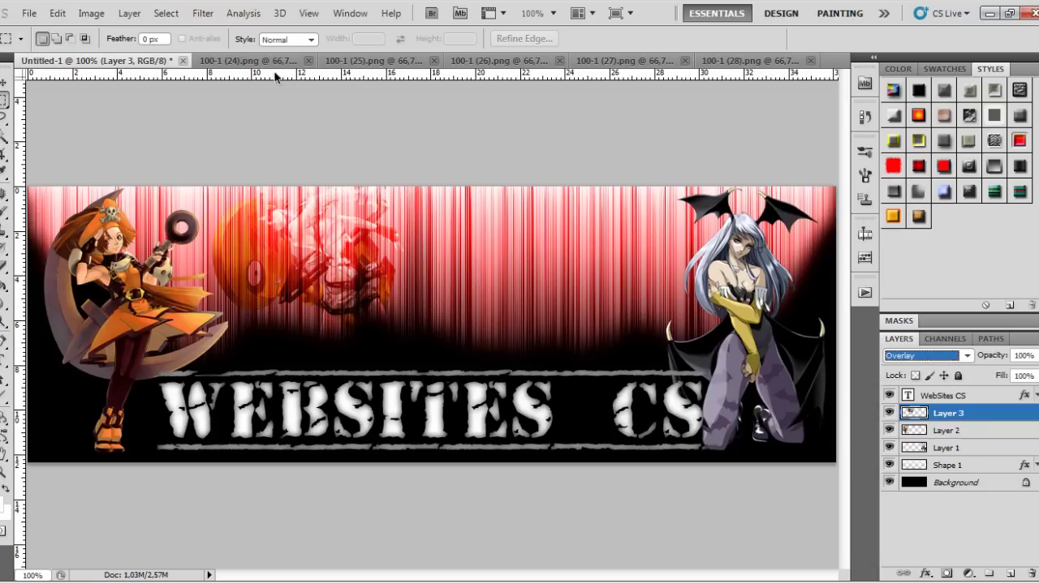
pyautogui.click(240, 61)
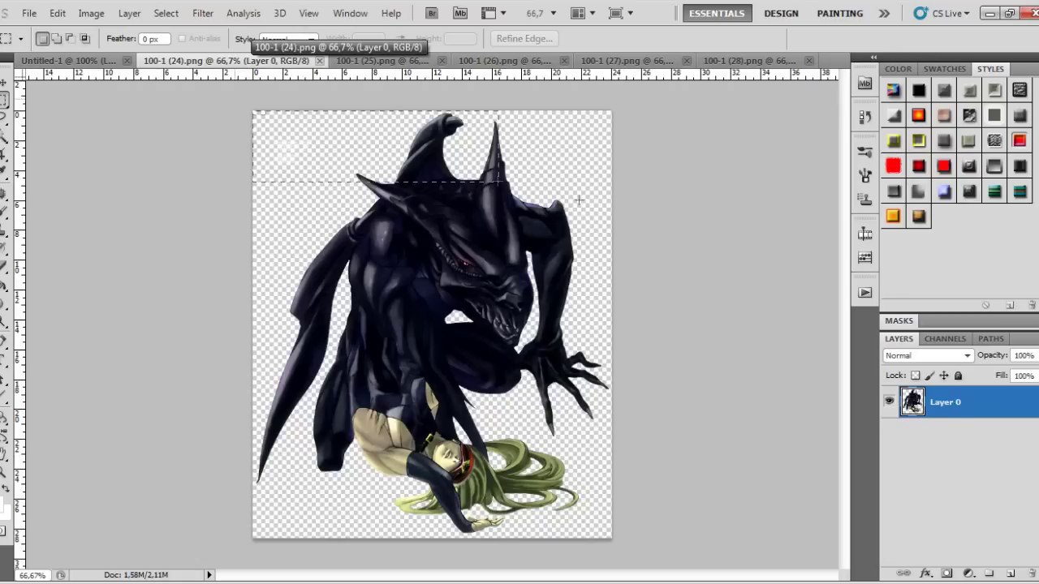
# Paste the whole dragon render from 100-1 (24).png into the banner.
pyautogui.moveTo(578, 200); pyautogui.dragTo(737, 501)
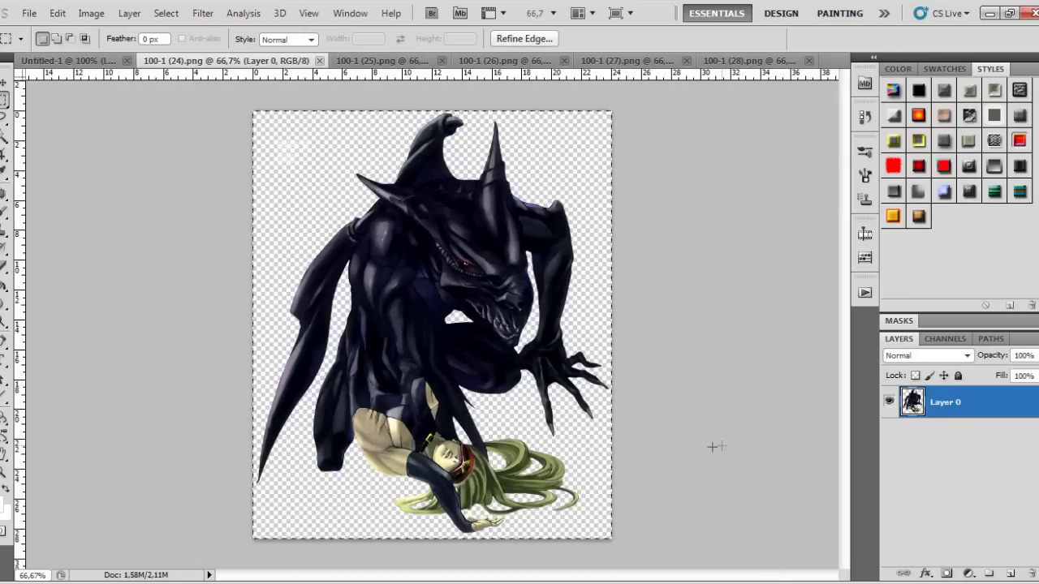
pyautogui.click(319, 60)
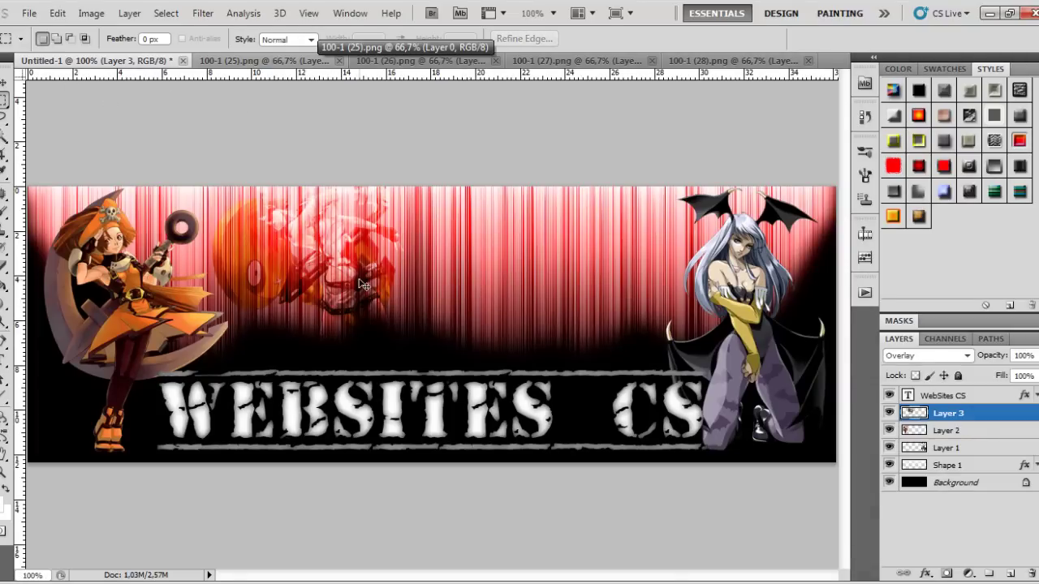
pyautogui.hotkey('ctrl', 'v')
# Scale the dragon render to about 60%, raise it into the centre, and blend it in Overlay.
pyautogui.hotkey('ctrl', 't')
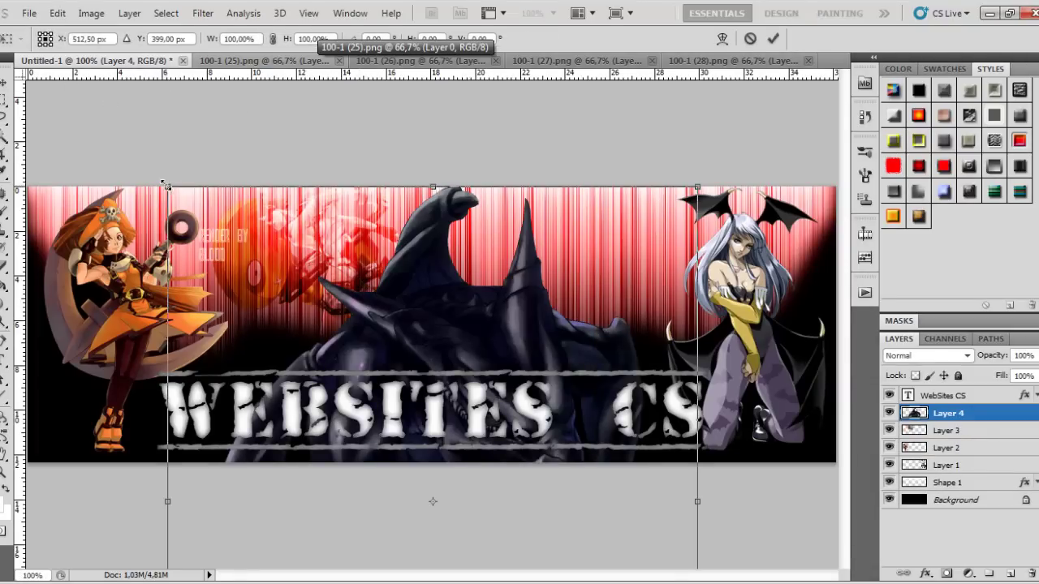
pyautogui.moveTo(166, 185); pyautogui.dragTo(380, 314)
pyautogui.moveTo(546, 511)
pyautogui.mouseDown()
pyautogui.moveTo(570, 298)
pyautogui.moveTo(572, 150)
pyautogui.mouseUp()
pyautogui.moveTo(593, 301); pyautogui.dragTo(594, 293)
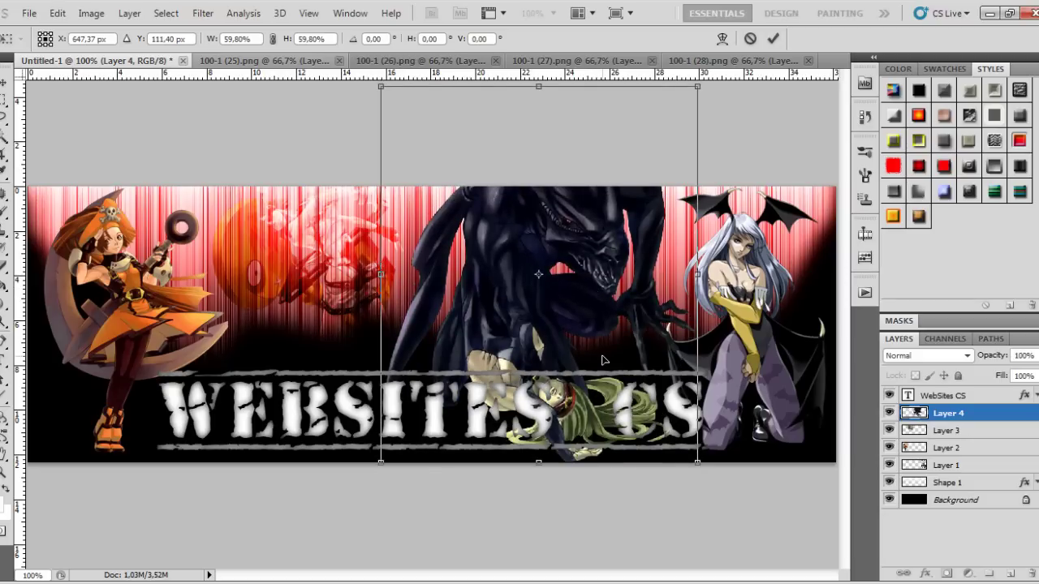
pyautogui.press('Return')
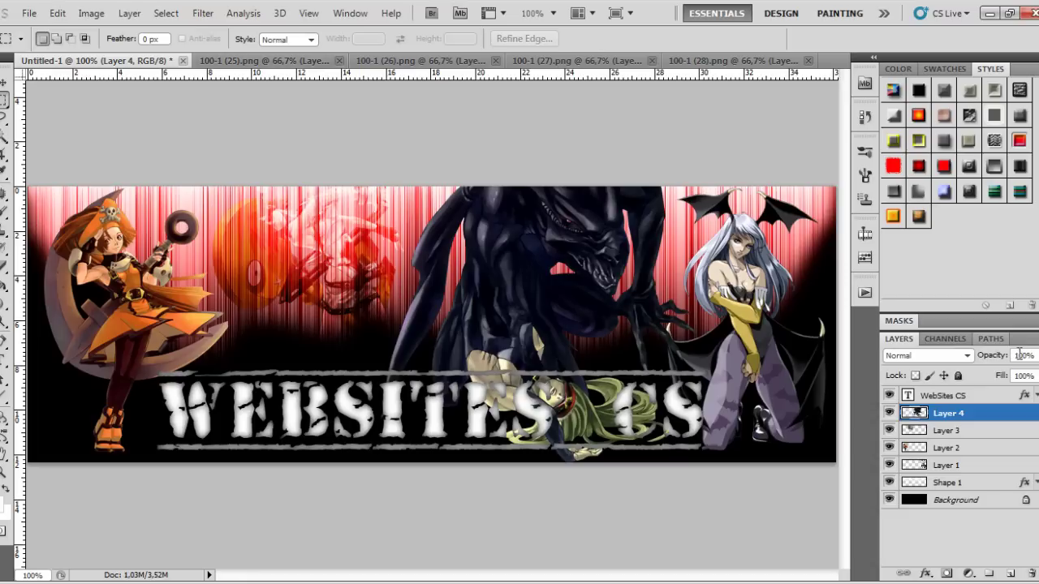
pyautogui.click(909, 355)
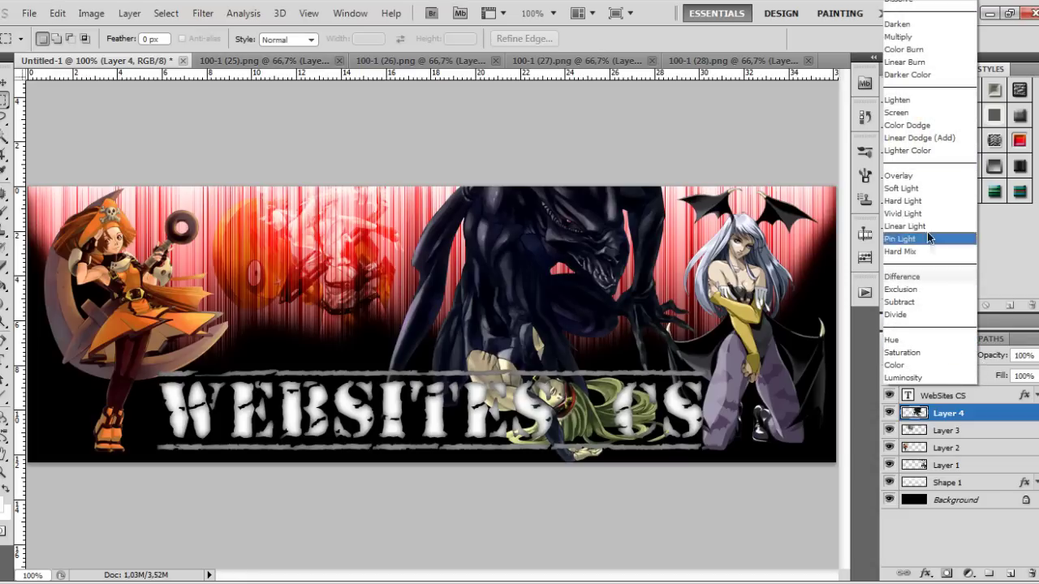
pyautogui.click(900, 176)
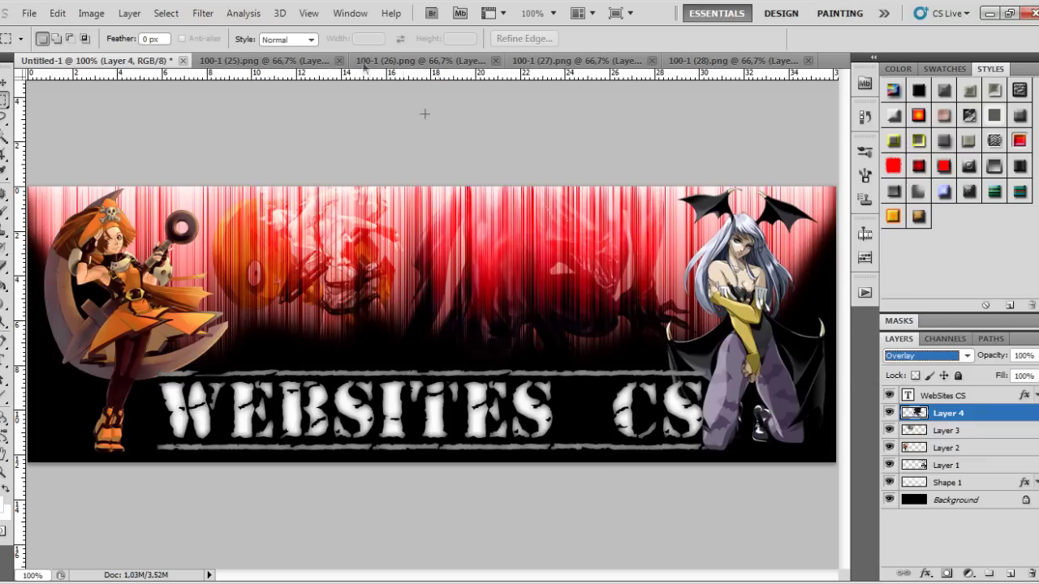
# Close the unused 100-1 (25).png scythe render.
pyautogui.click(274, 62)
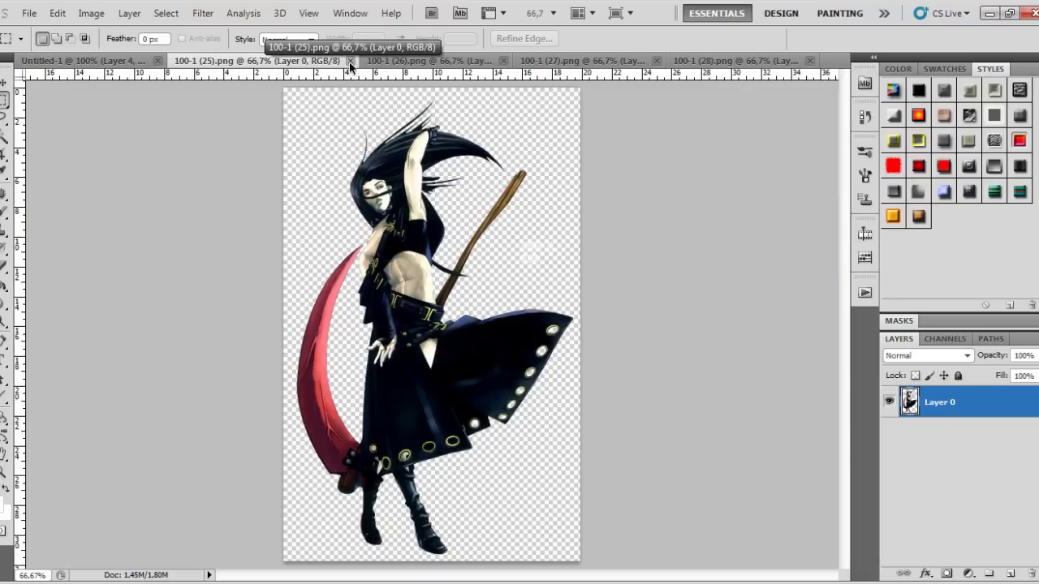
pyautogui.click(350, 61)
pyautogui.moveTo(315, 62)
pyautogui.mouseDown()
pyautogui.moveTo(148, 71)
pyautogui.moveTo(342, 235)
pyautogui.mouseUp()
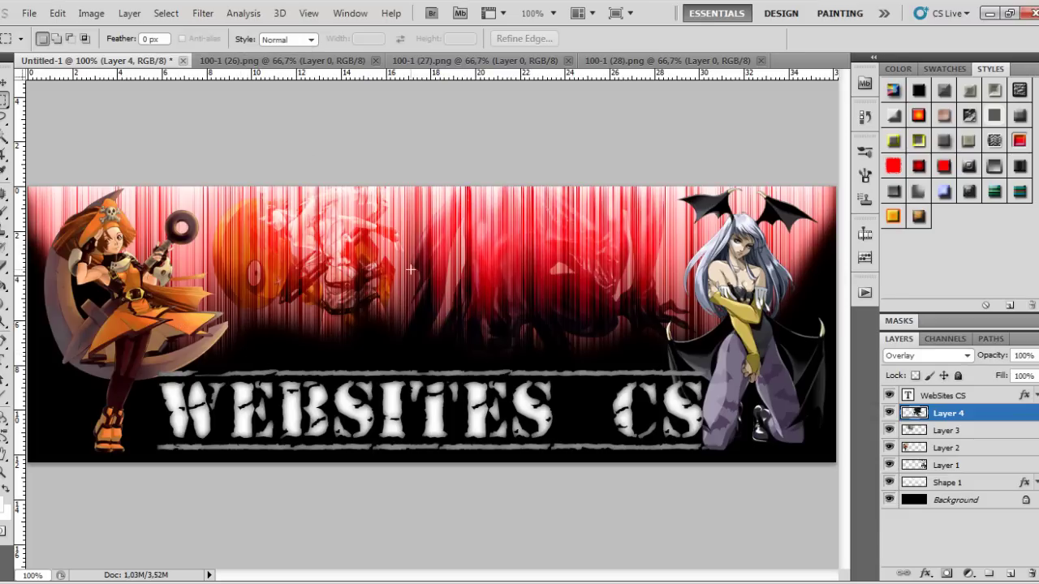
pyautogui.hotkey('ctrl', 'o')
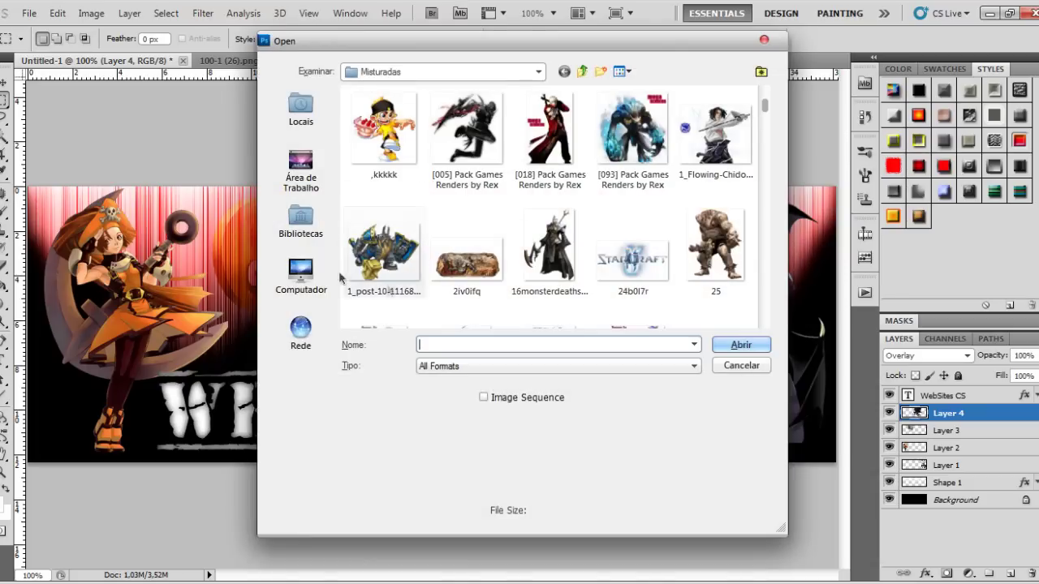
# Open 1 (7).jpg from Imagens > Amostras de Imagens.
pyautogui.click(299, 171)
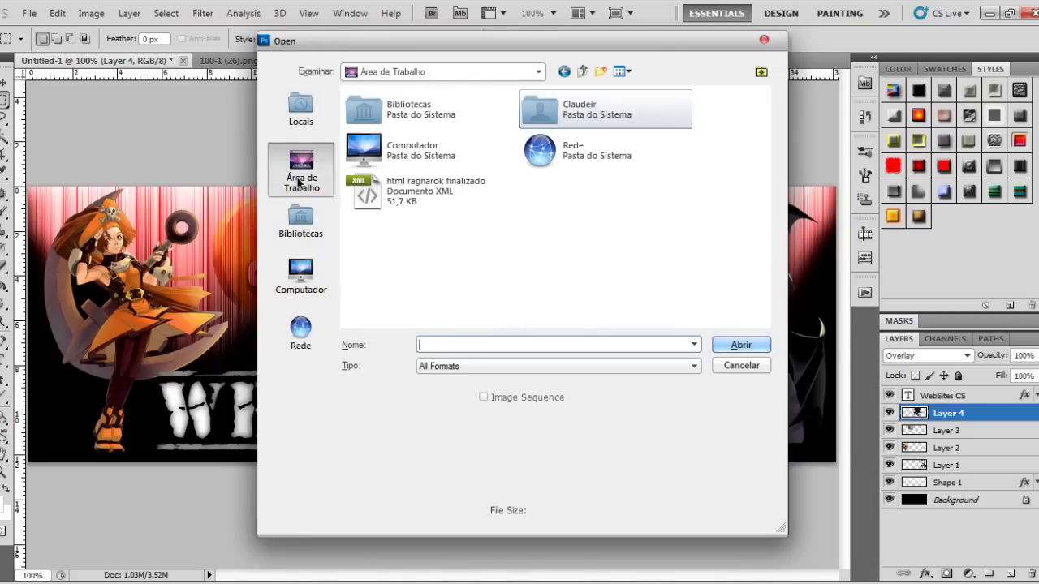
pyautogui.click(312, 213)
pyautogui.doubleClick(578, 118)
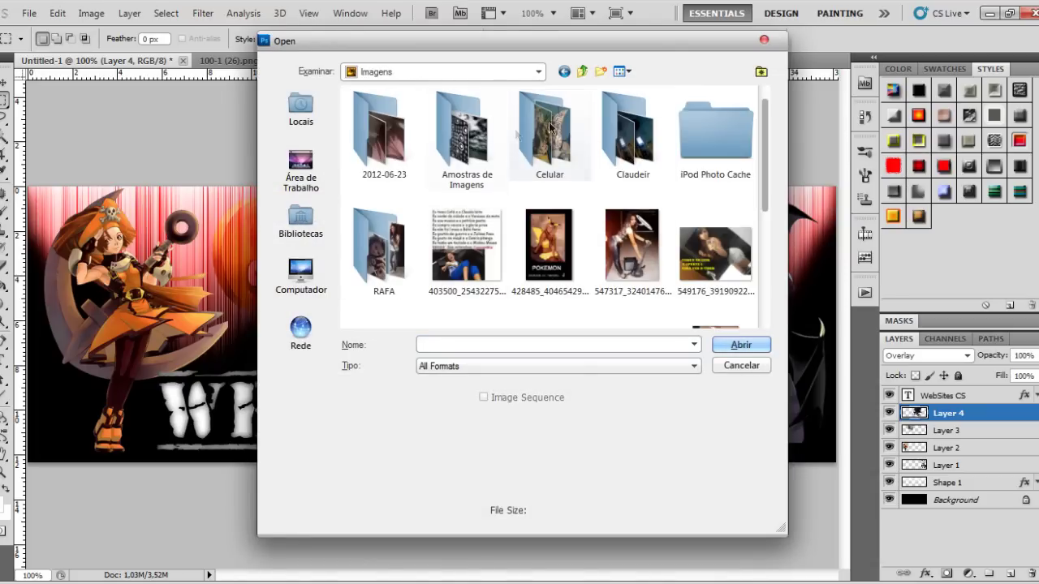
pyautogui.doubleClick(478, 134)
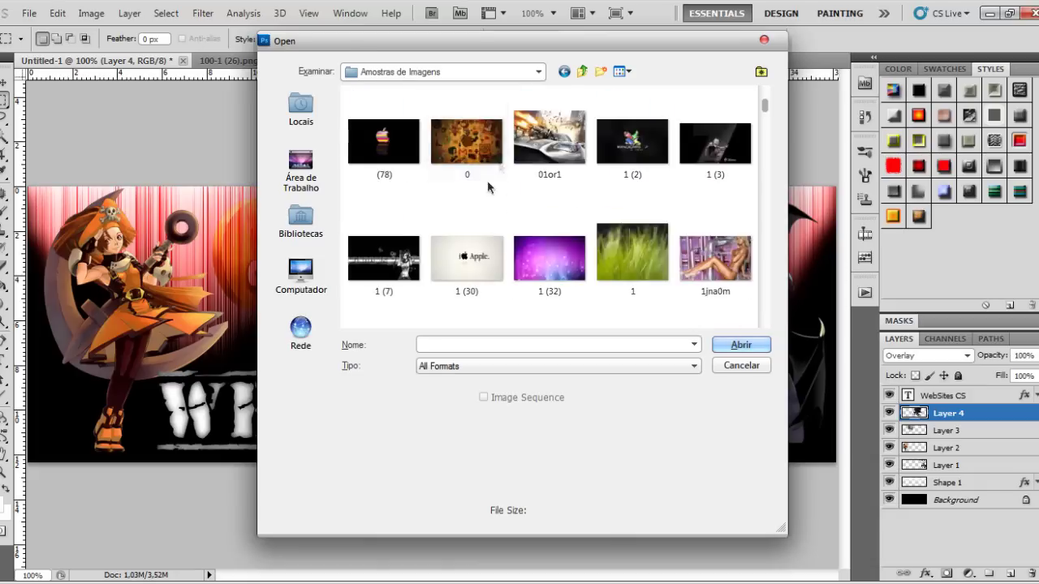
pyautogui.click(633, 138)
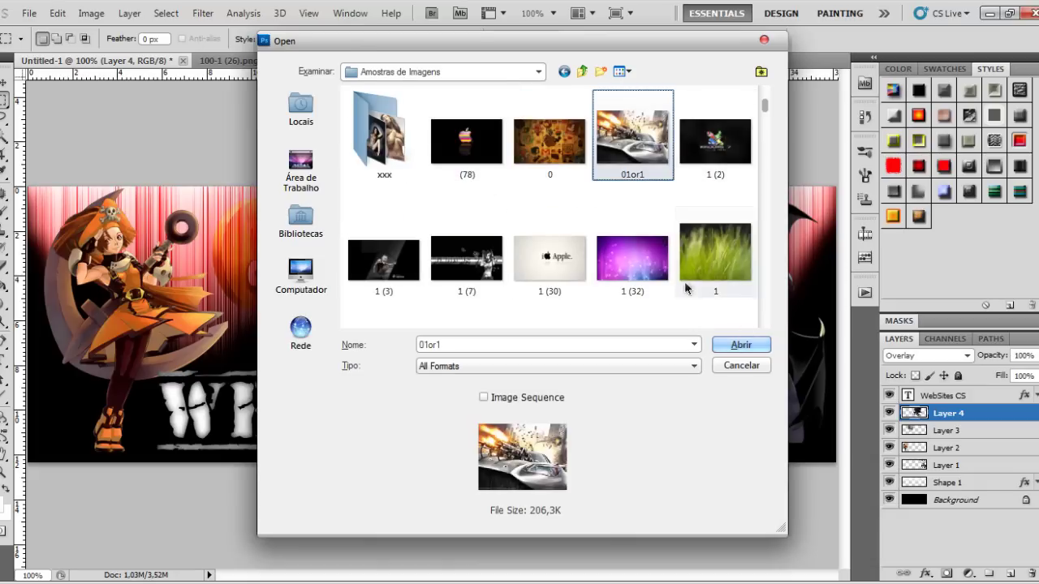
pyautogui.click(423, 282)
pyautogui.click(470, 285)
pyautogui.click(741, 345)
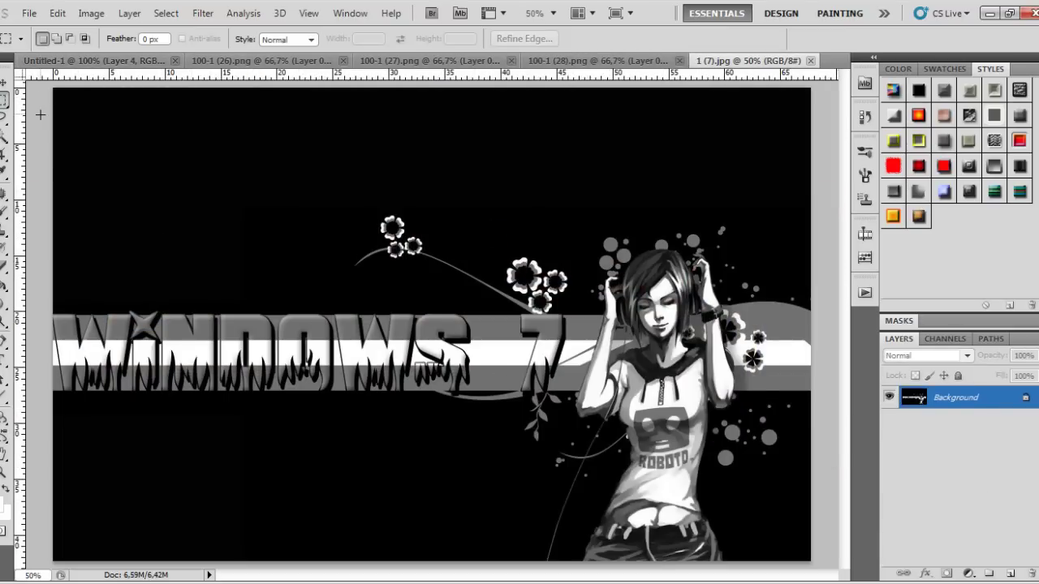
# Select the lower part of the Windows 7 image, close it, and paste above Background.
pyautogui.moveTo(509, 335); pyautogui.dragTo(737, 430)
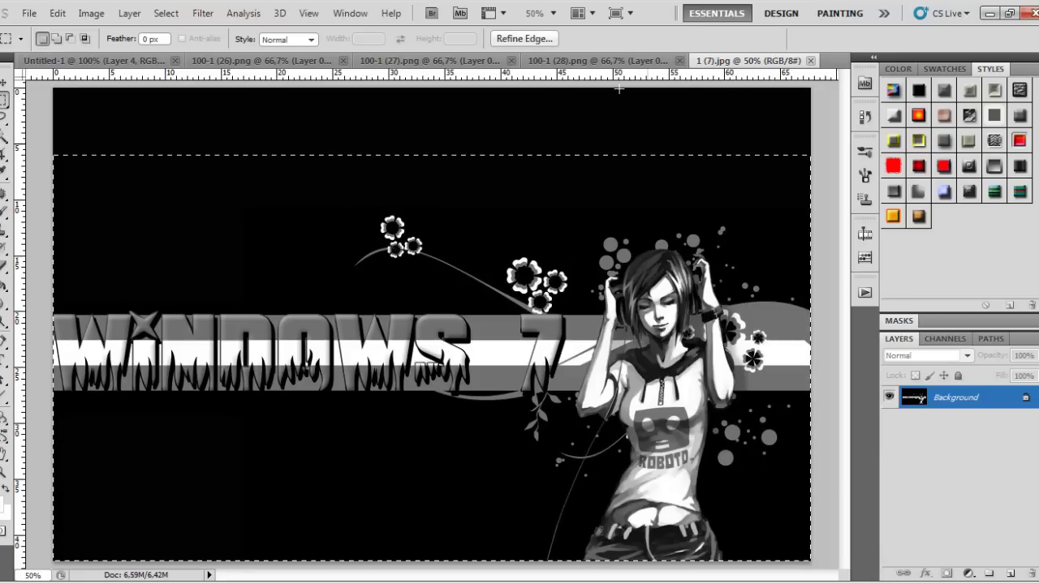
pyautogui.click(810, 61)
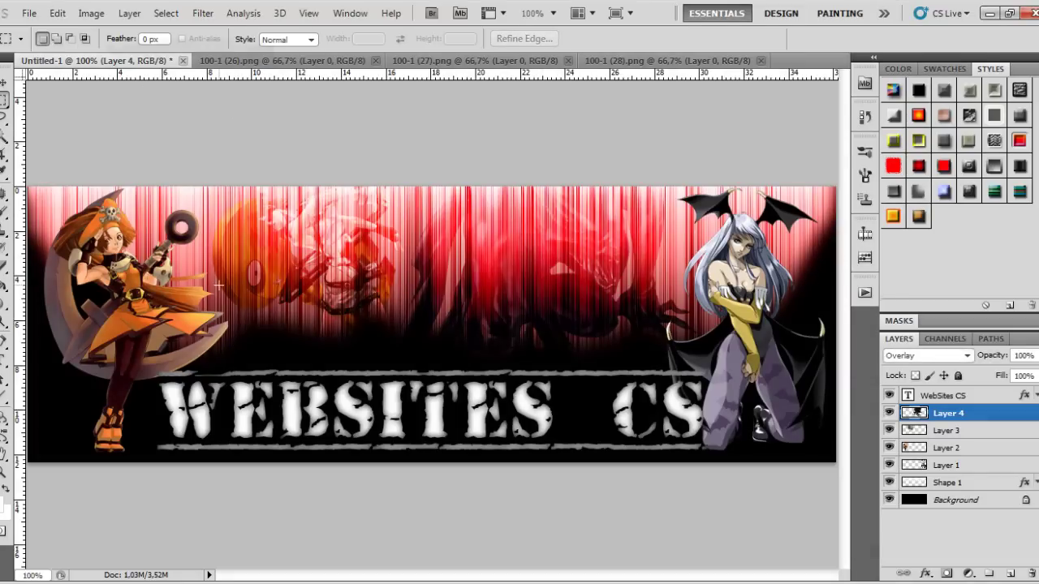
pyautogui.click(955, 501)
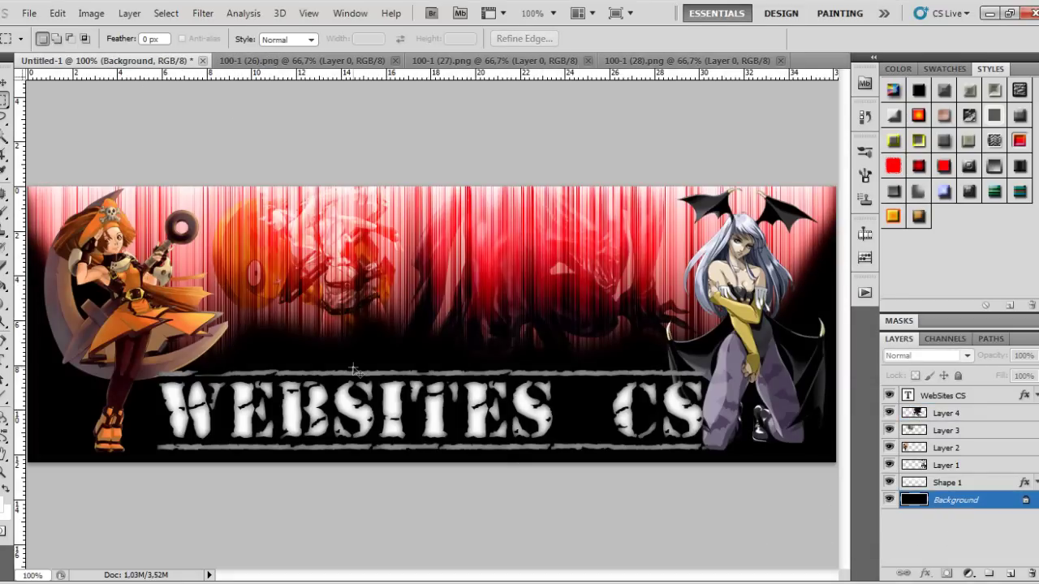
pyautogui.hotkey('ctrl', 'v')
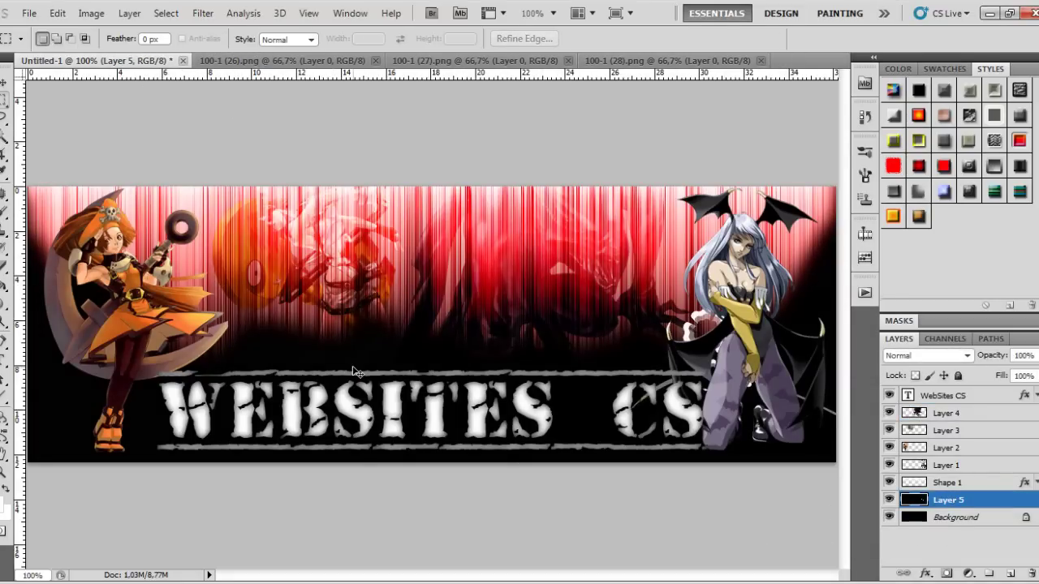
# Shrink the pasted Windows 7 layer to about 74%, then delete that layer.
pyautogui.hotkey('ctrl', 't')
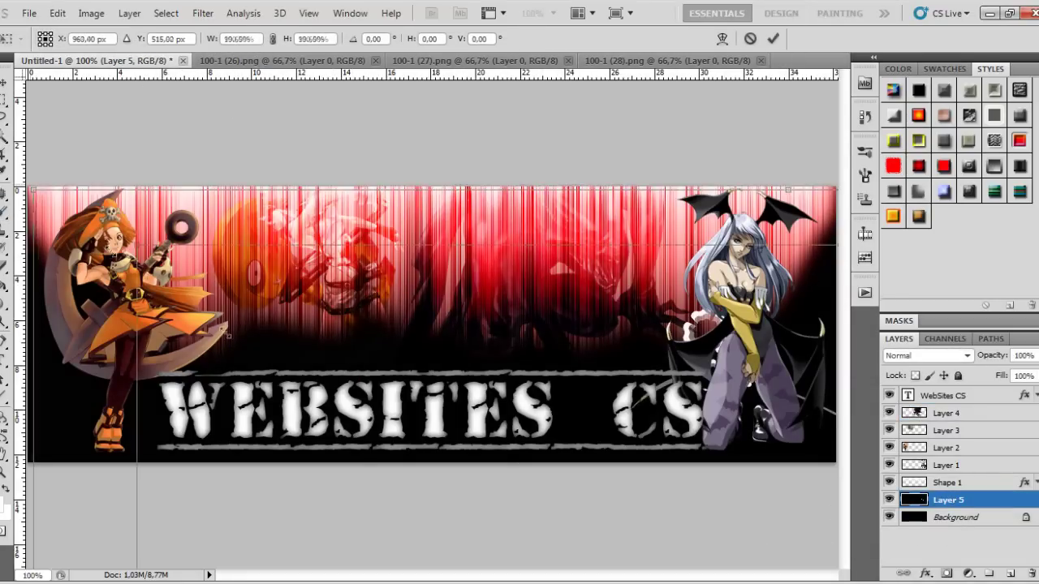
pyautogui.moveTo(228, 336)
pyautogui.mouseDown()
pyautogui.moveTo(664, 355)
pyautogui.moveTo(445, 406)
pyautogui.mouseUp()
pyautogui.press('Return')
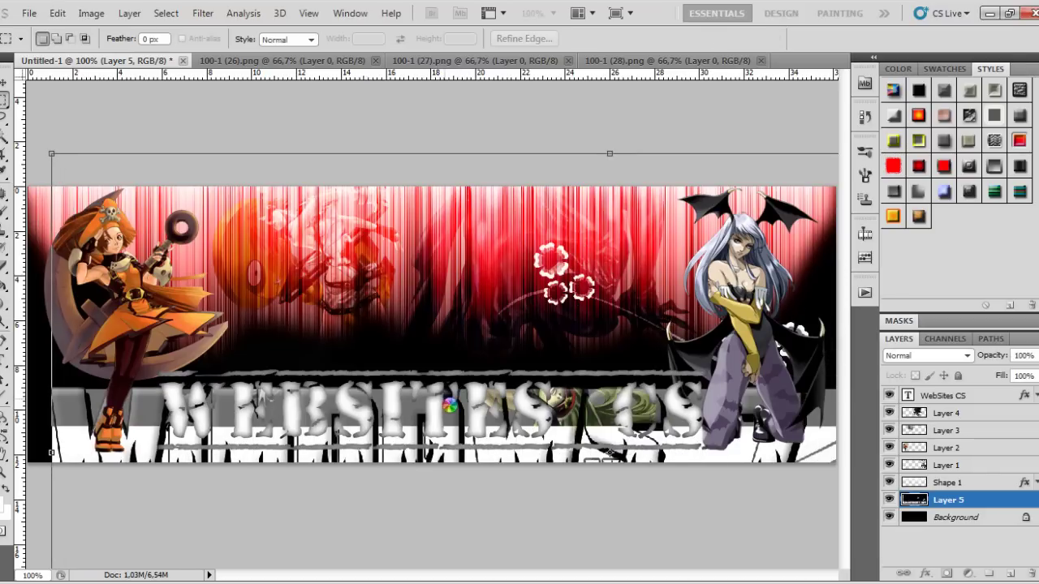
pyautogui.moveTo(946, 499); pyautogui.dragTo(1032, 574)
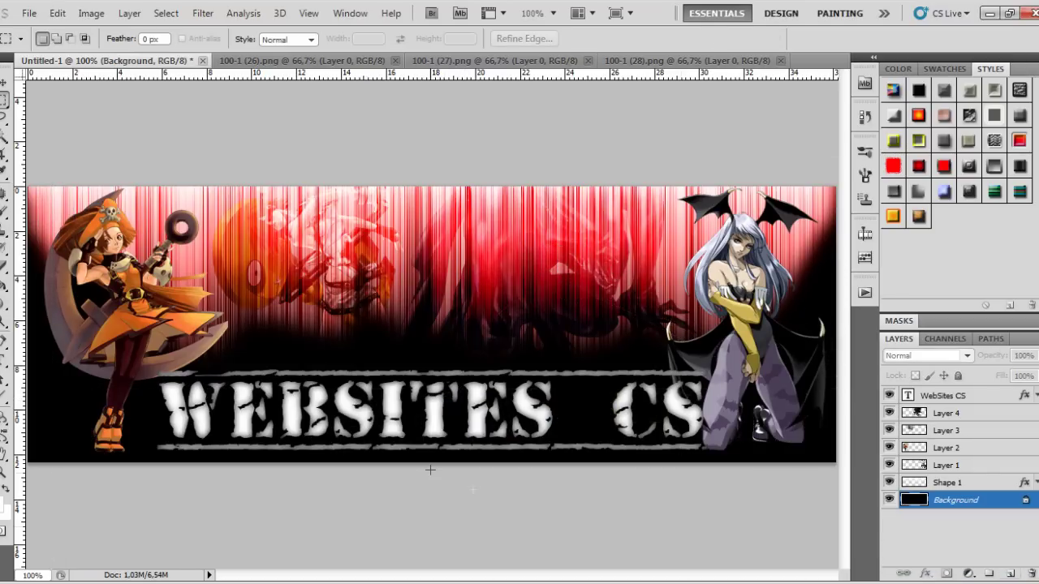
# Open the 20zs77o.jpg picture from the file browser.
pyautogui.hotkey('ctrl', 'o')
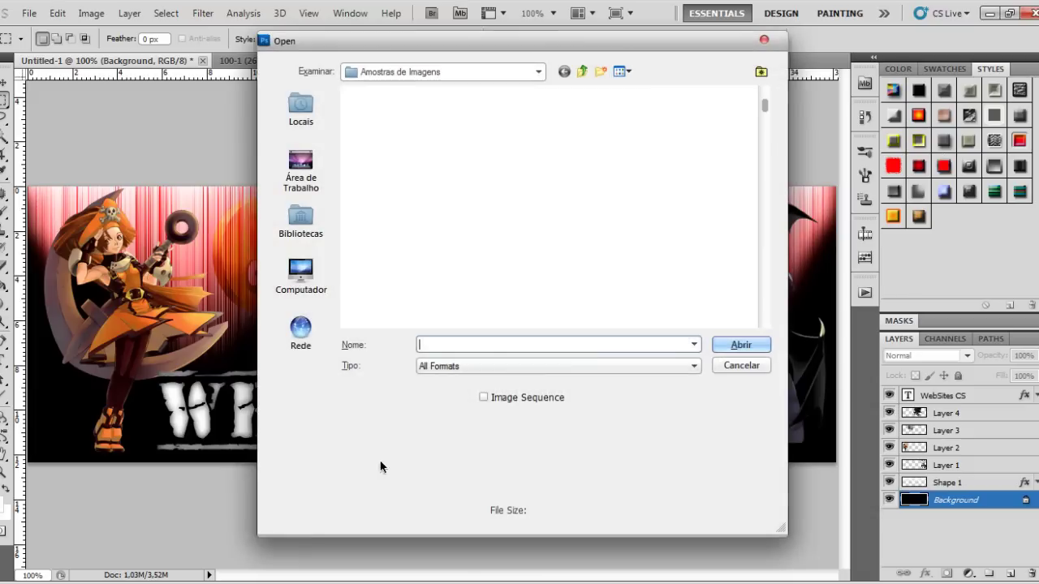
pyautogui.click(516, 217)
pyautogui.scroll(-2, 480, 198)
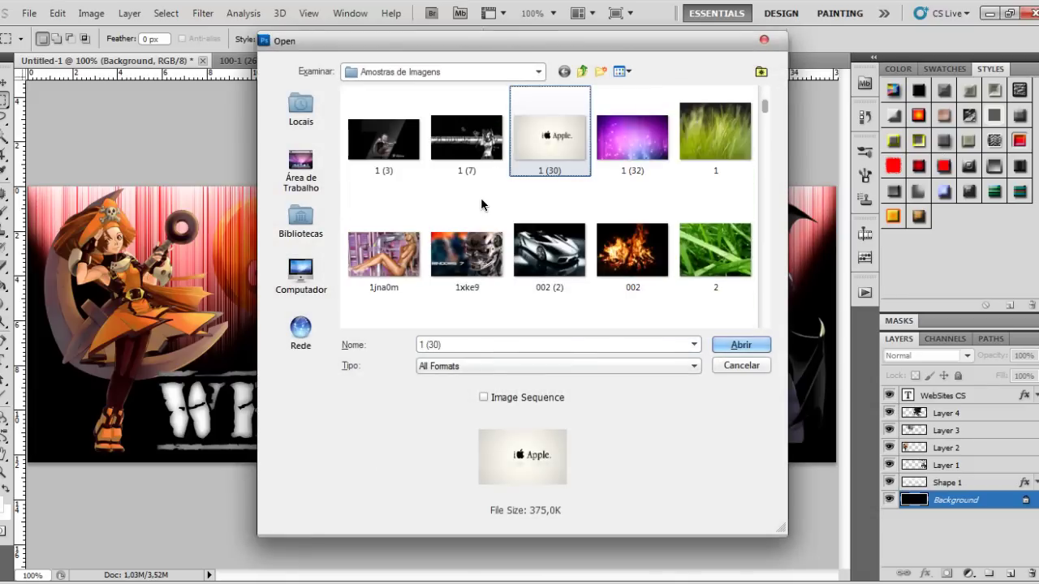
pyautogui.scroll(-5, 470, 195)
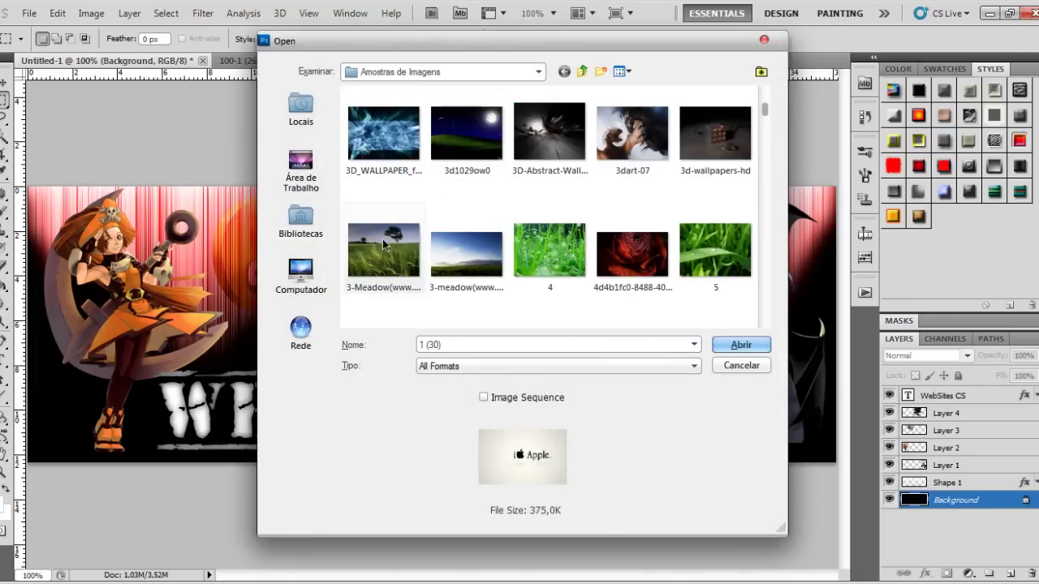
pyautogui.scroll(-2, 430, 221)
pyautogui.scroll(2, 438, 223)
pyautogui.scroll(-2, 584, 195)
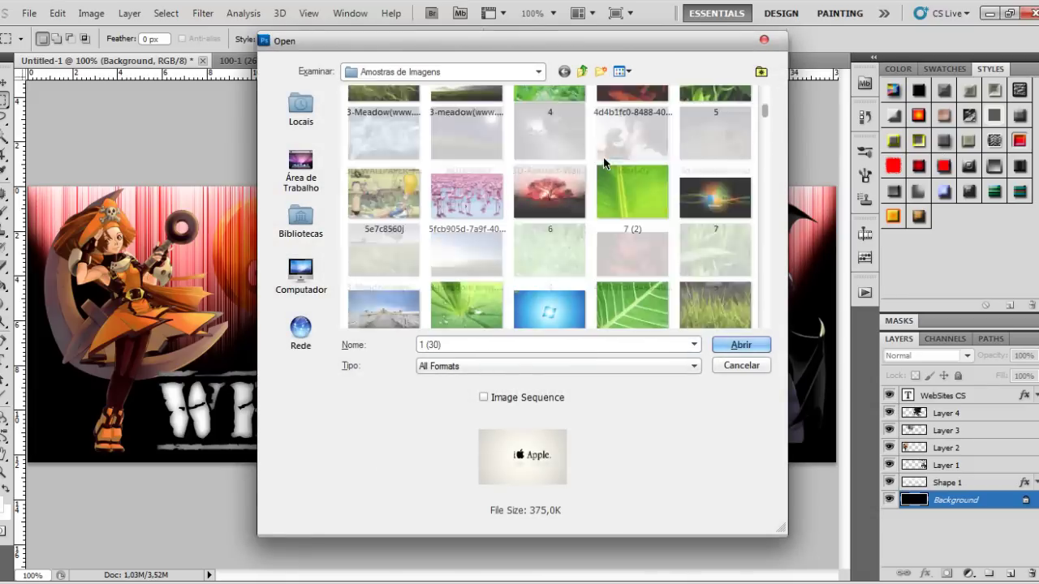
pyautogui.scroll(-2, 430, 220)
pyautogui.scroll(-2, 568, 227)
pyautogui.scroll(-4, 545, 232)
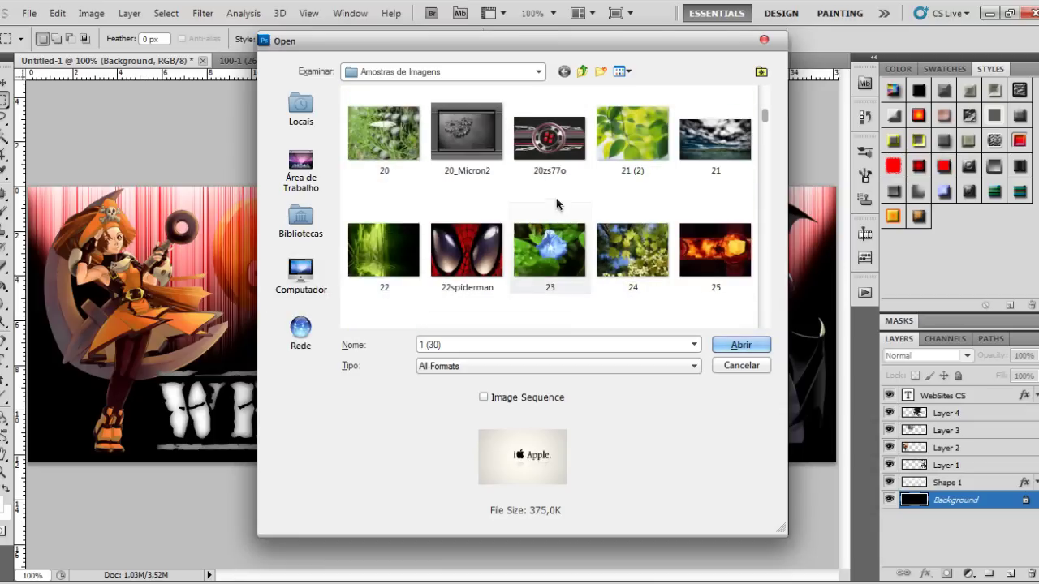
pyautogui.click(549, 137)
pyautogui.click(755, 350)
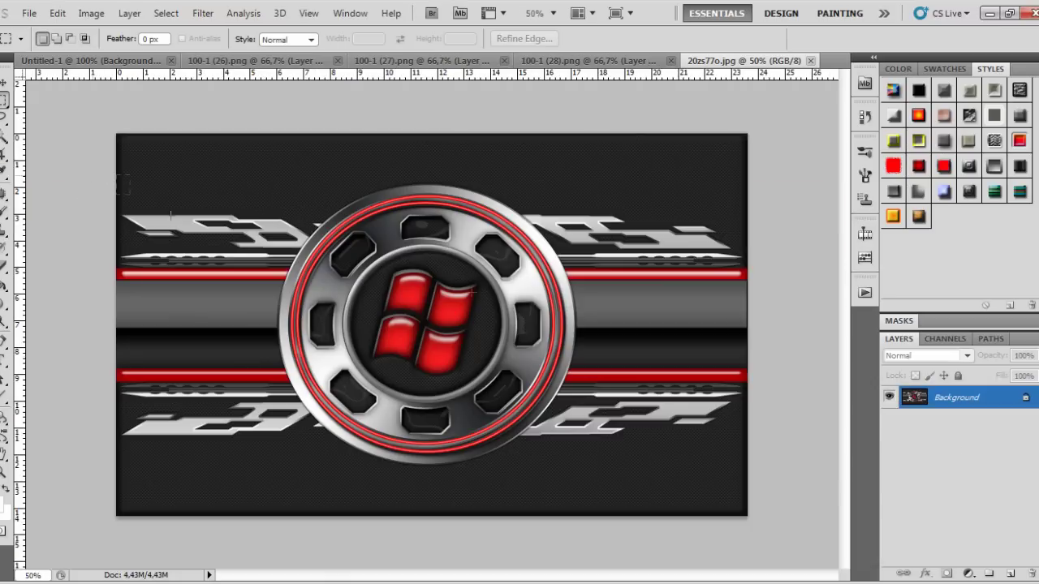
# Select the band around the red-gear logo, then close 20zs77o.jpg and the 100-1 (26)–(28) renders.
pyautogui.moveTo(117, 174); pyautogui.dragTo(794, 479)
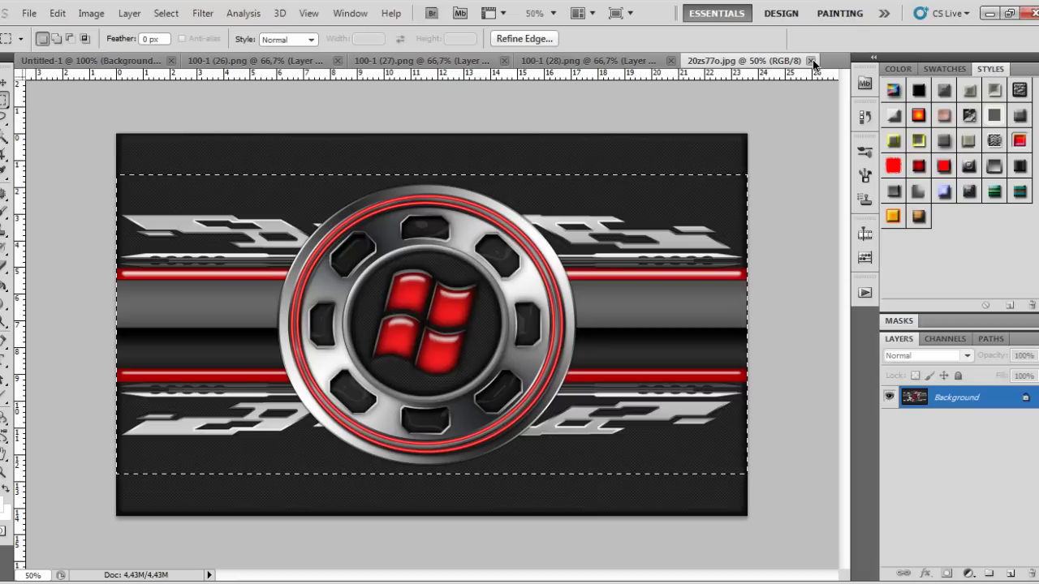
pyautogui.click(812, 60)
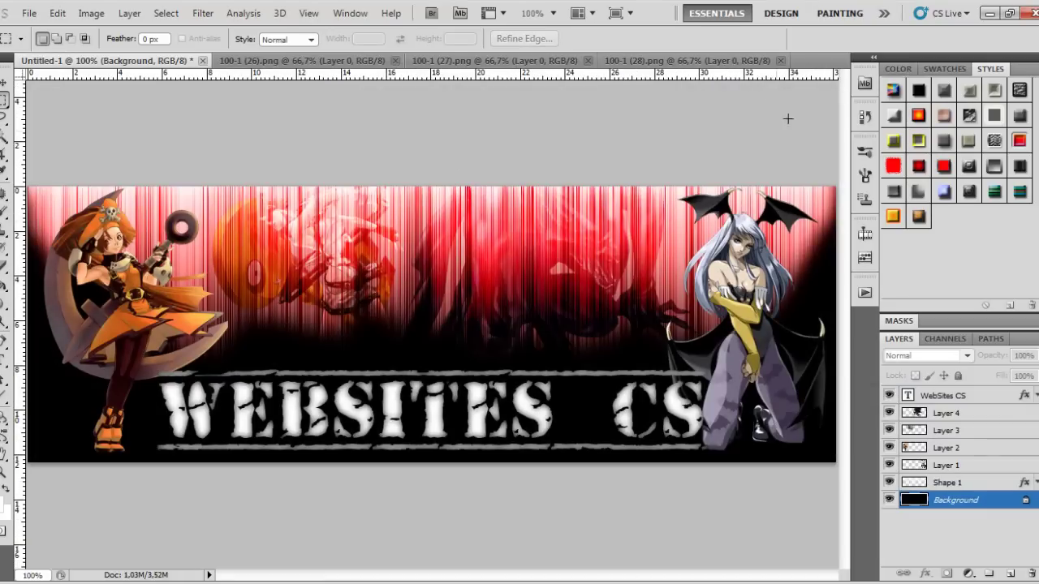
pyautogui.click(782, 61)
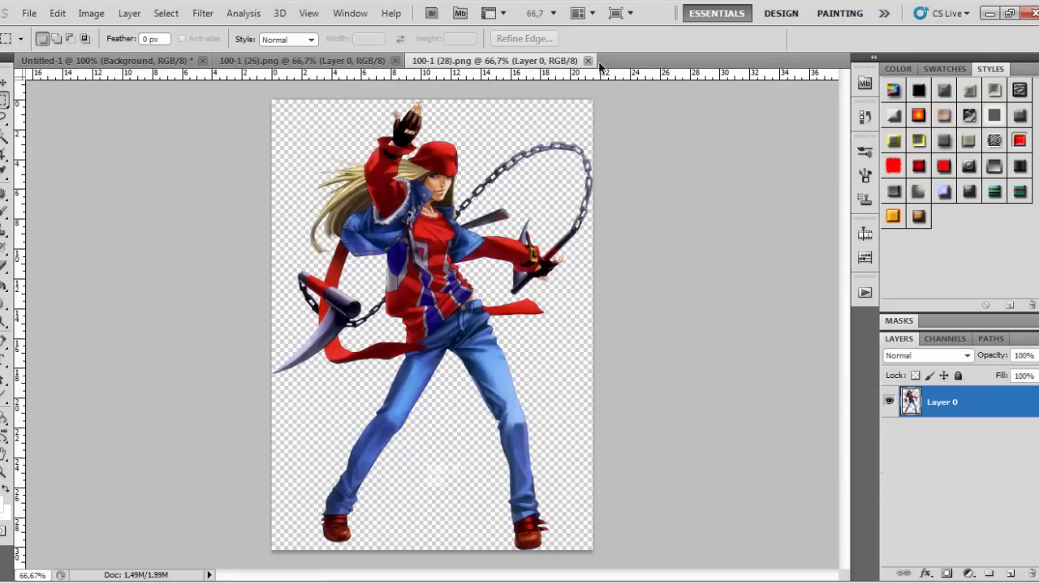
pyautogui.click(589, 60)
pyautogui.click(396, 61)
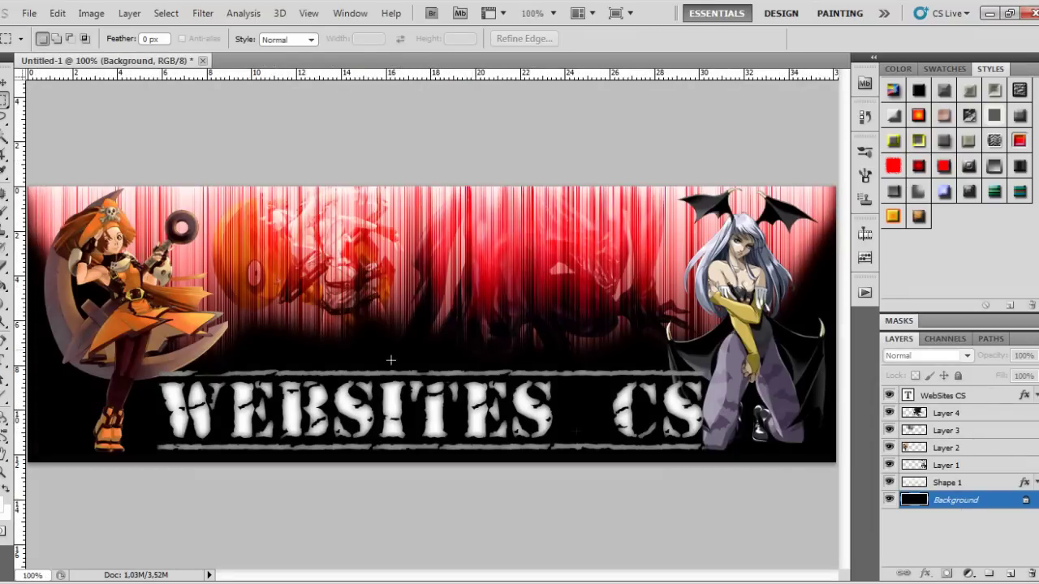
# Paste the logo band, shrink it to about 47%, and move it behind the title.
pyautogui.hotkey('ctrl', 'v')
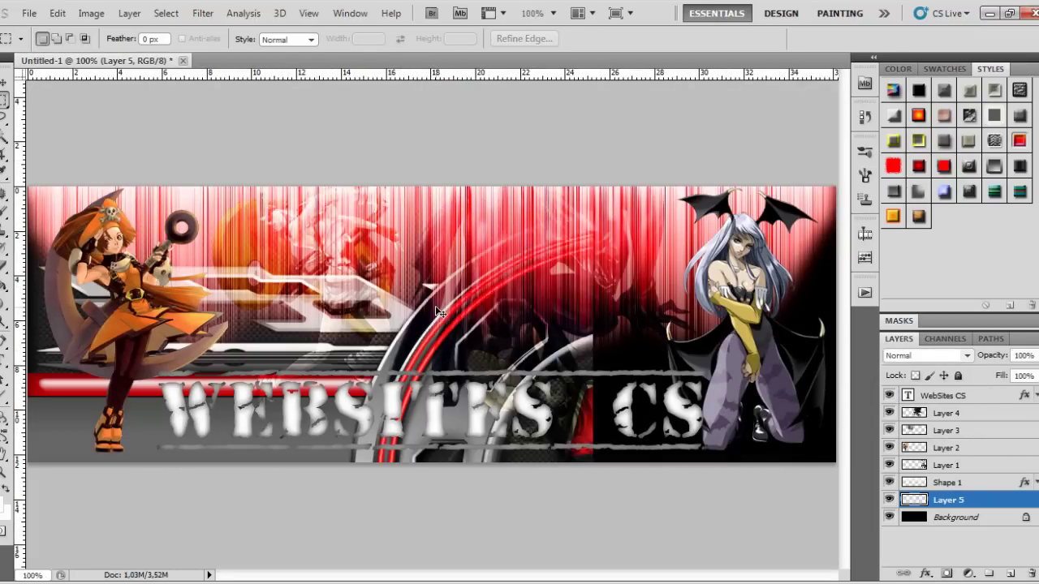
pyautogui.hotkey('ctrl', 't')
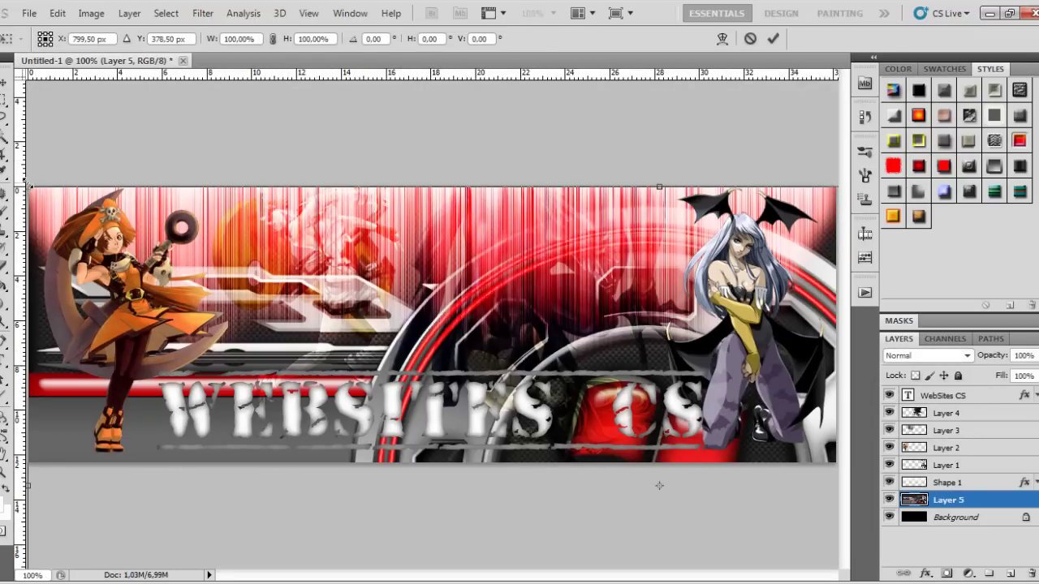
pyautogui.moveTo(29, 188); pyautogui.dragTo(433, 380)
pyautogui.moveTo(536, 550); pyautogui.dragTo(535, 305)
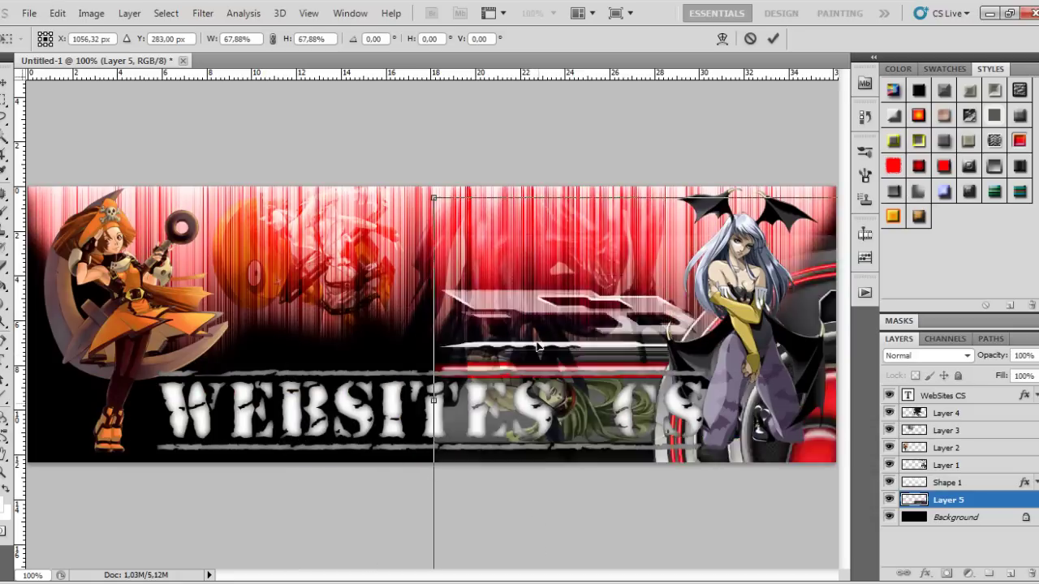
pyautogui.moveTo(684, 344)
pyautogui.mouseDown()
pyautogui.moveTo(378, 350)
pyautogui.moveTo(276, 369)
pyautogui.mouseUp()
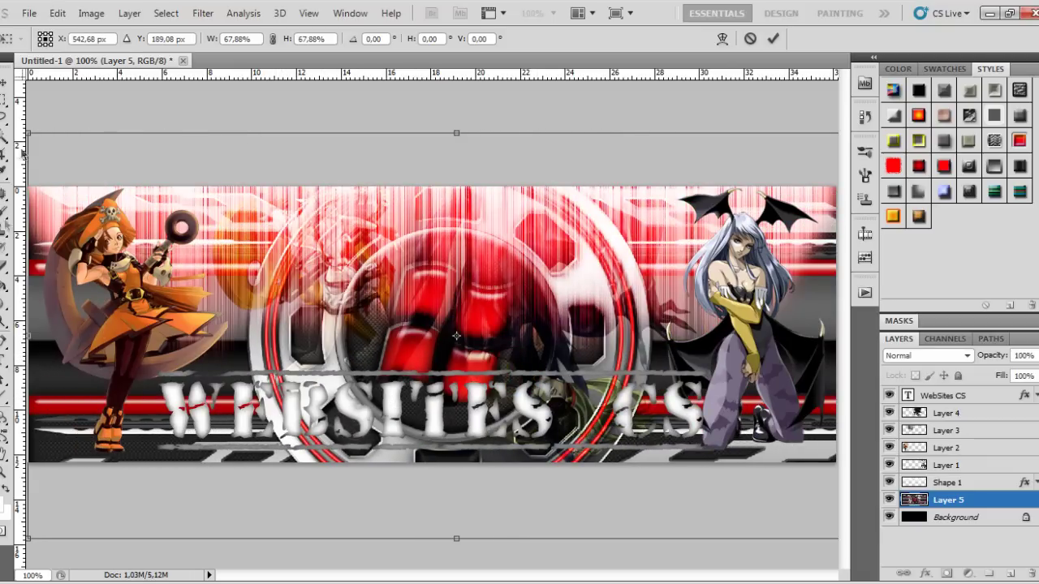
pyautogui.moveTo(29, 132); pyautogui.dragTo(264, 301)
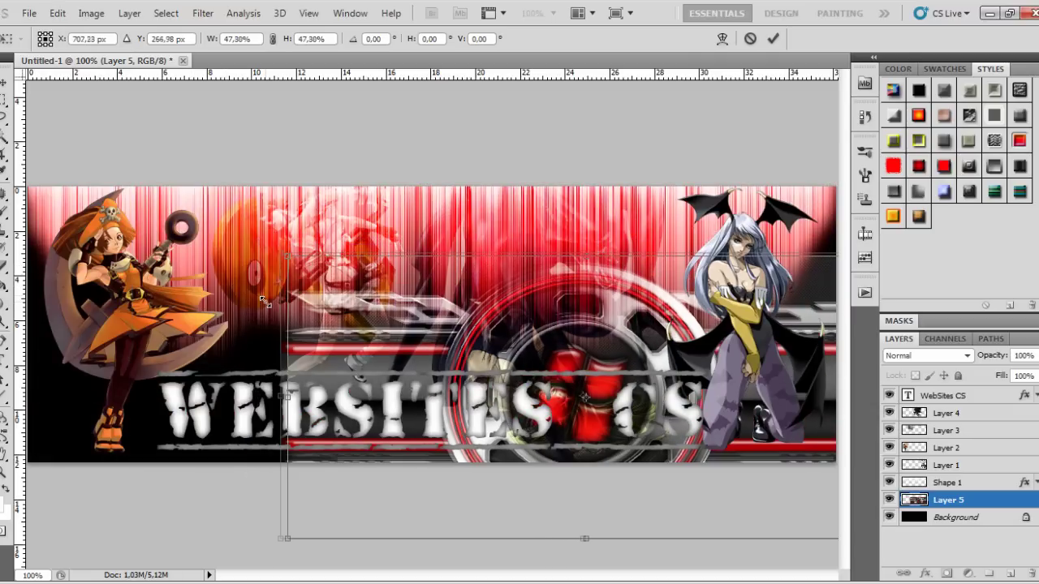
pyautogui.moveTo(782, 435); pyautogui.dragTo(612, 448)
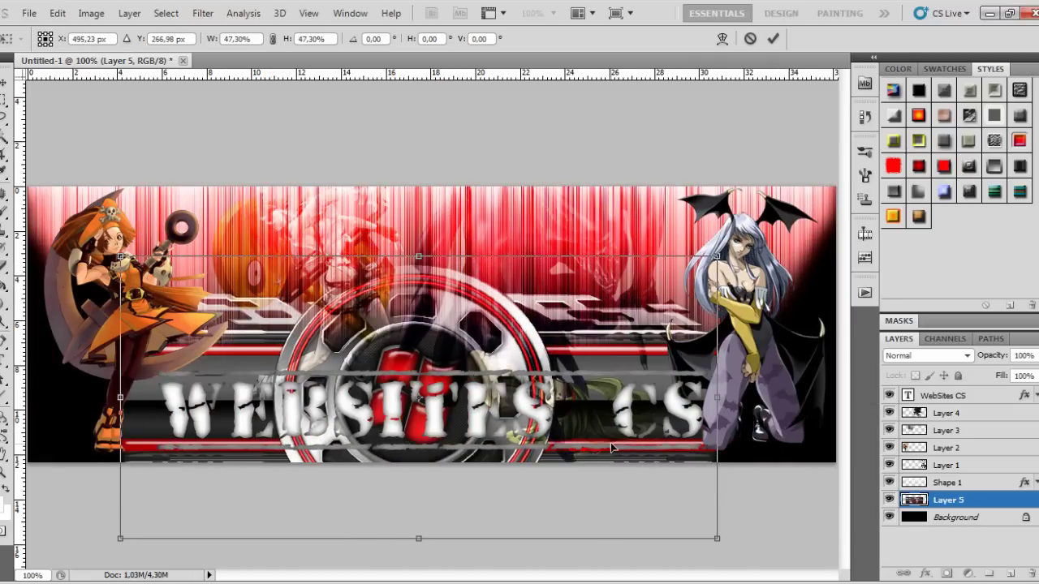
pyautogui.moveTo(257, 379); pyautogui.dragTo(258, 302)
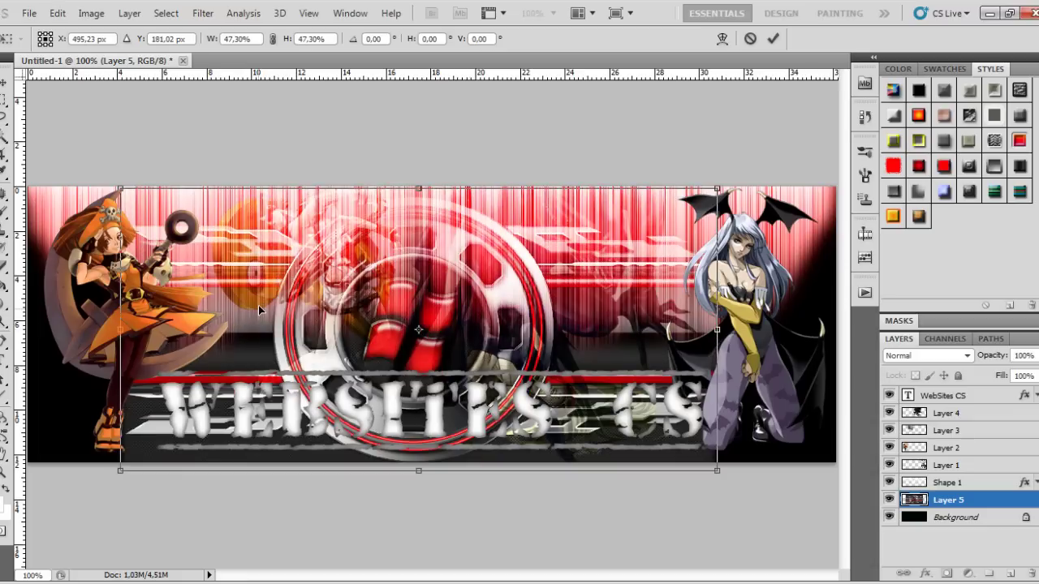
pyautogui.moveTo(568, 331); pyautogui.dragTo(511, 333)
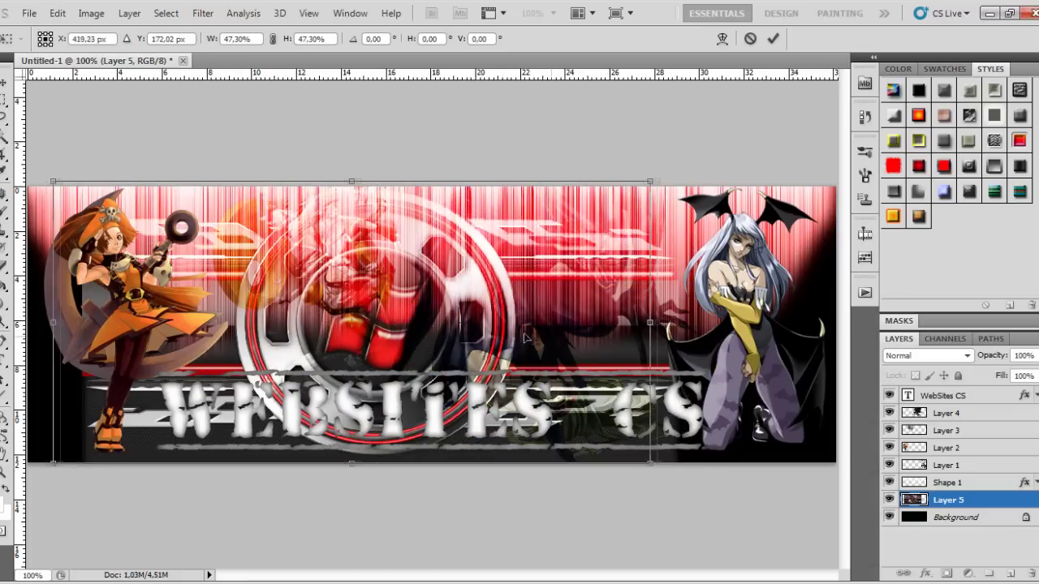
# Resize the logo to about 64% width and 48% height, nudge it up, and commit.
pyautogui.moveTo(623, 468); pyautogui.dragTo(841, 550)
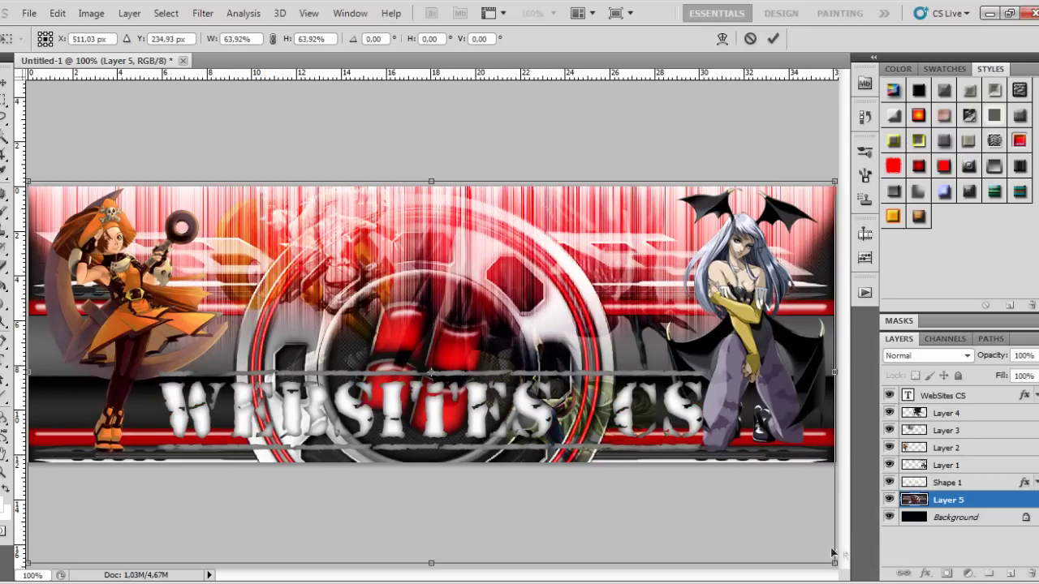
pyautogui.moveTo(430, 180); pyautogui.dragTo(431, 209)
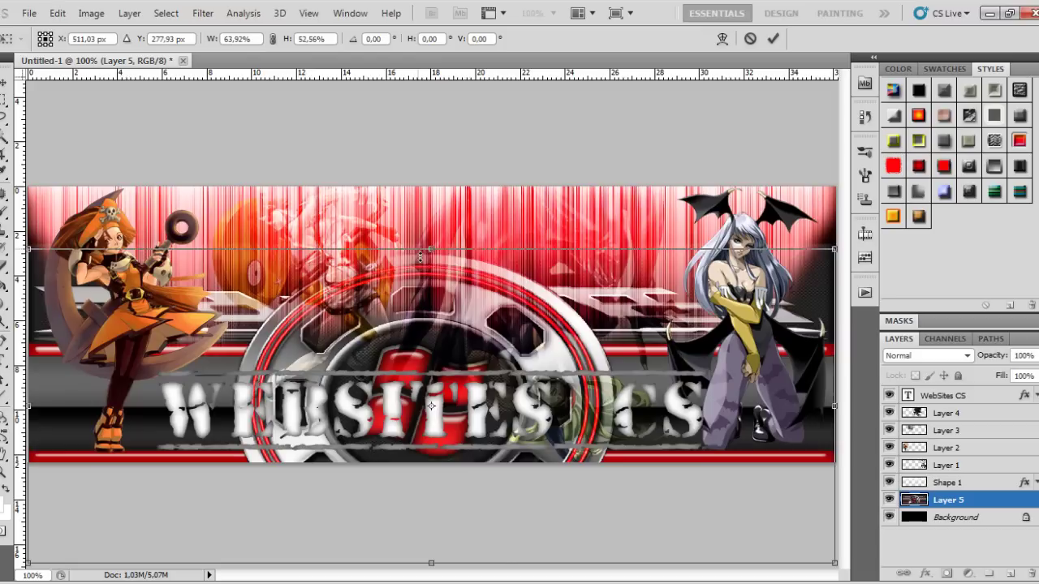
pyautogui.moveTo(431, 562); pyautogui.dragTo(431, 497)
pyautogui.moveTo(520, 317); pyautogui.dragTo(527, 292)
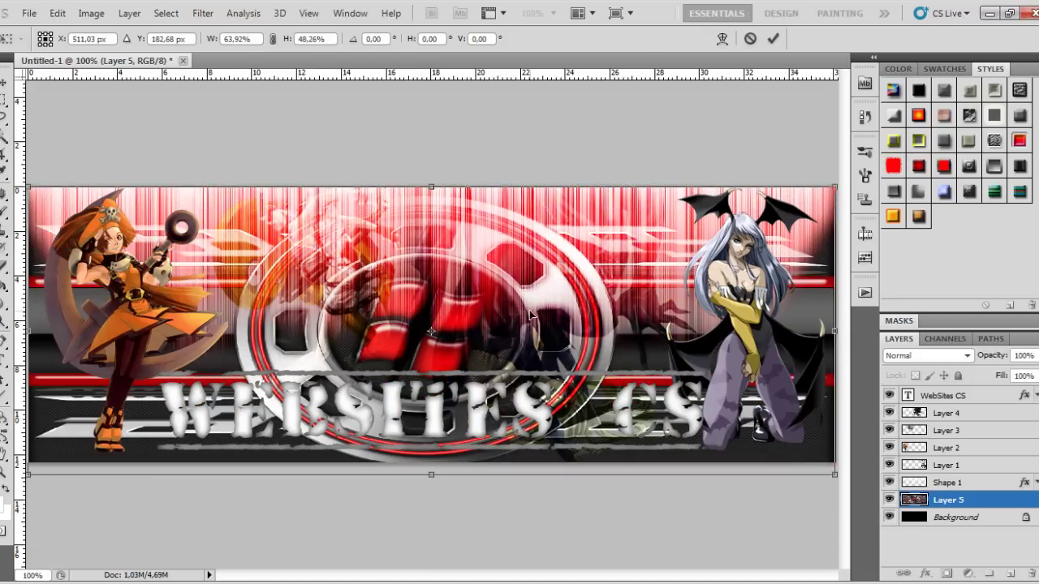
pyautogui.moveTo(532, 315); pyautogui.dragTo(531, 304)
pyautogui.press('Return')
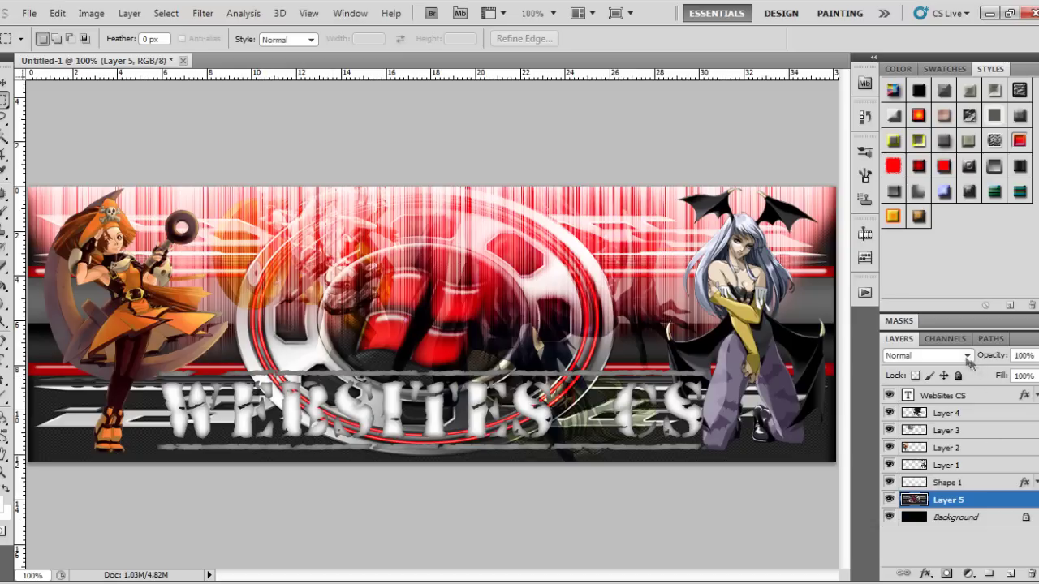
# Select Layer 5 and lower its opacity to 60% in the Layers panel.
pyautogui.click(970, 467)
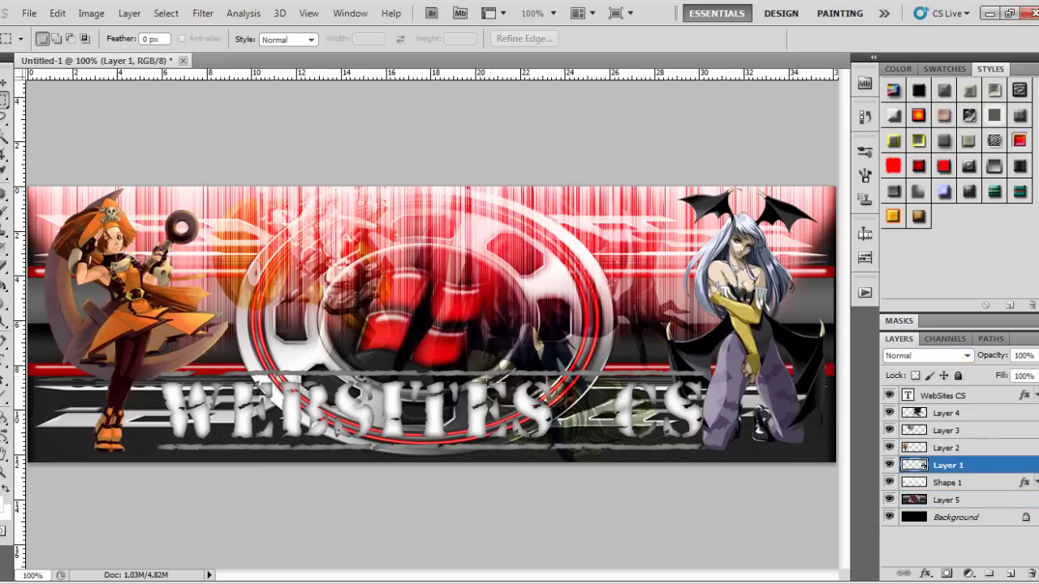
pyautogui.click(967, 502)
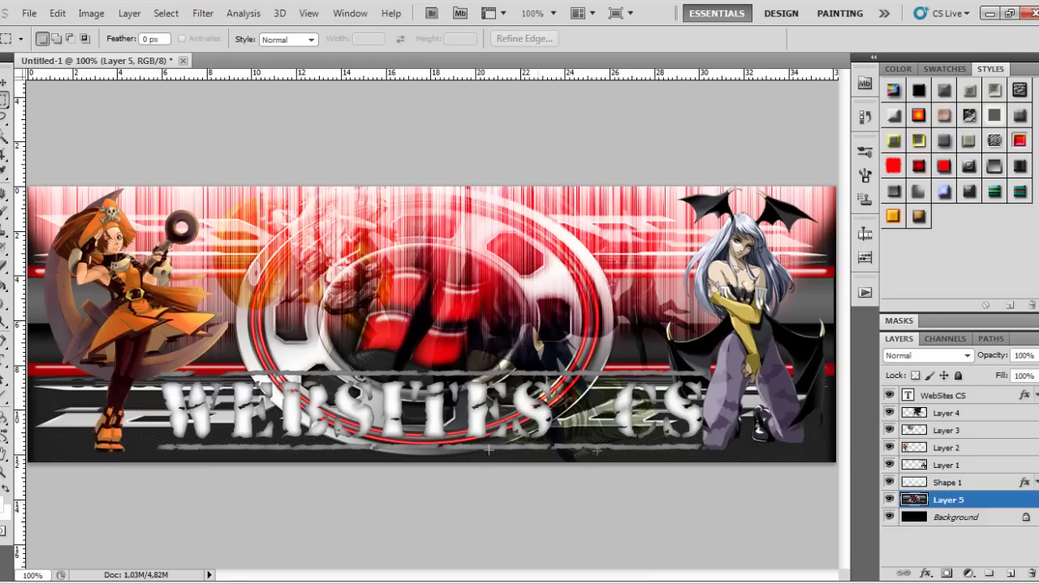
pyautogui.click(1036, 355)
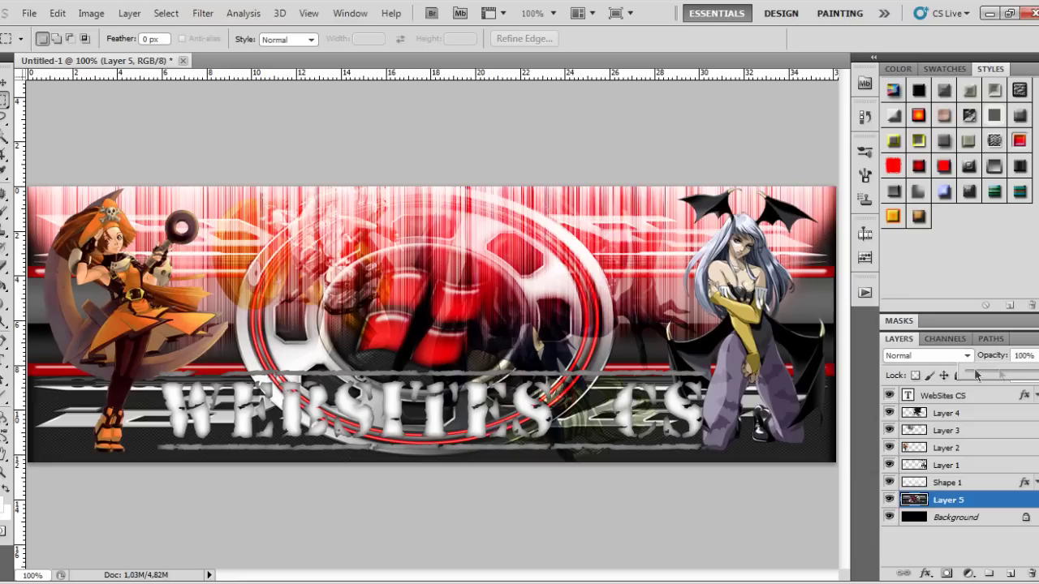
pyautogui.moveTo(1027, 374); pyautogui.dragTo(1006, 374)
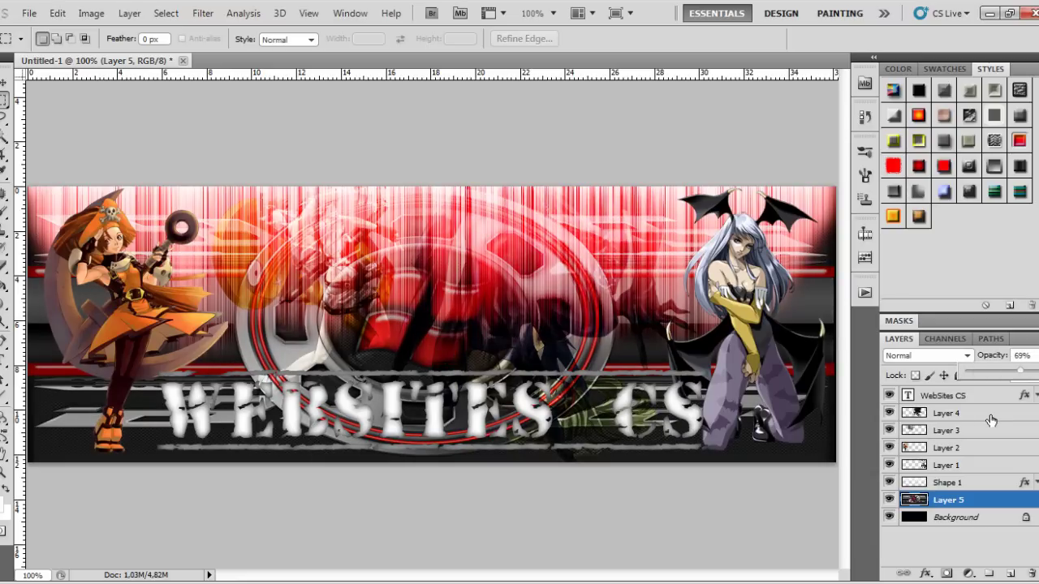
pyautogui.press('Down')
pyautogui.press('Down')
pyautogui.press('Down')
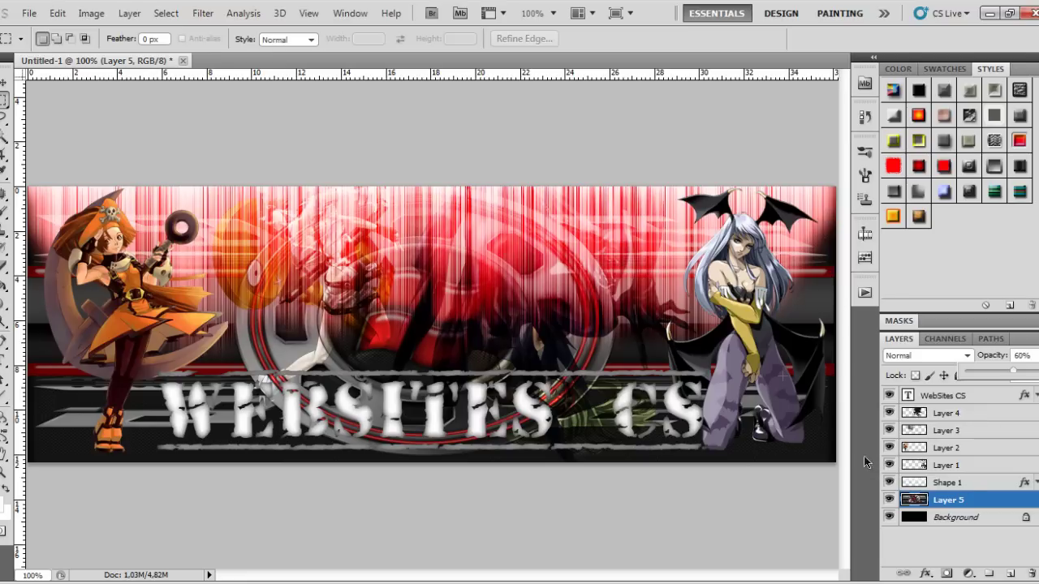
pyautogui.click(1009, 502)
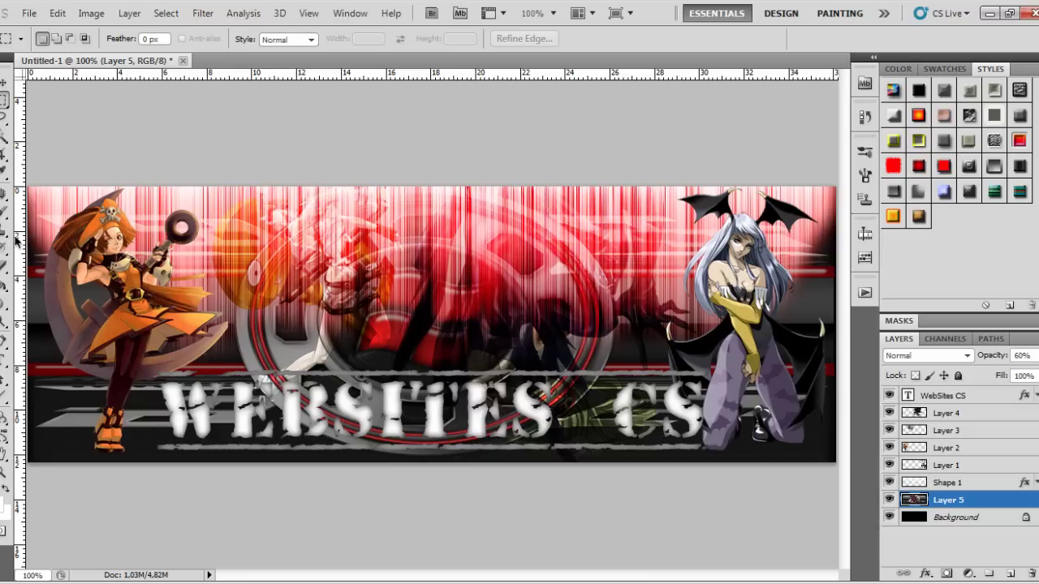
pyautogui.click(5, 269)
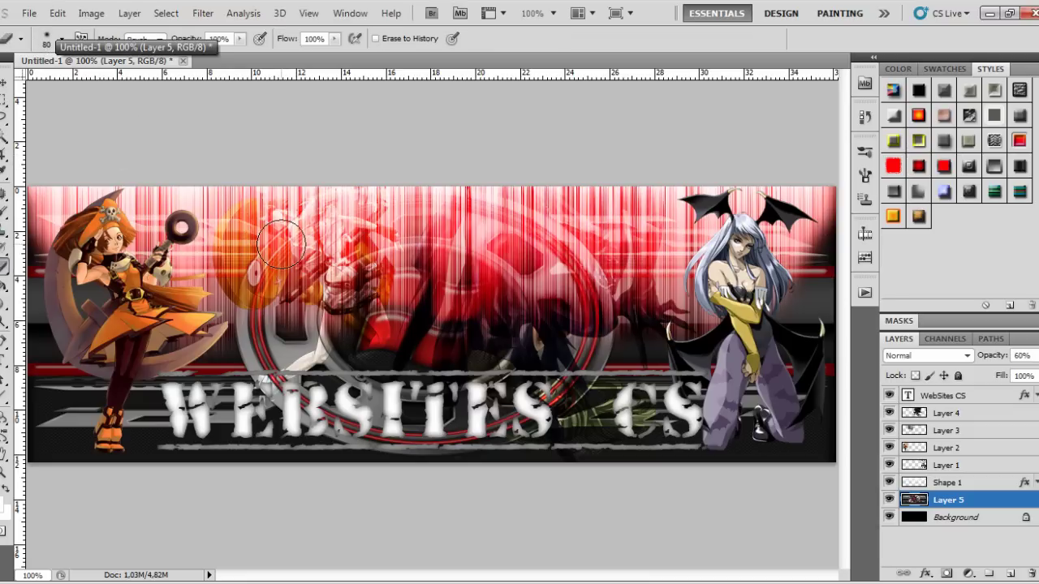
# Erase Layer 5's red streaks across the upper banner, the left side and around the right-hand character.
pyautogui.moveTo(416, 241)
pyautogui.mouseDown()
pyautogui.moveTo(477, 244)
pyautogui.moveTo(741, 180)
pyautogui.mouseUp()
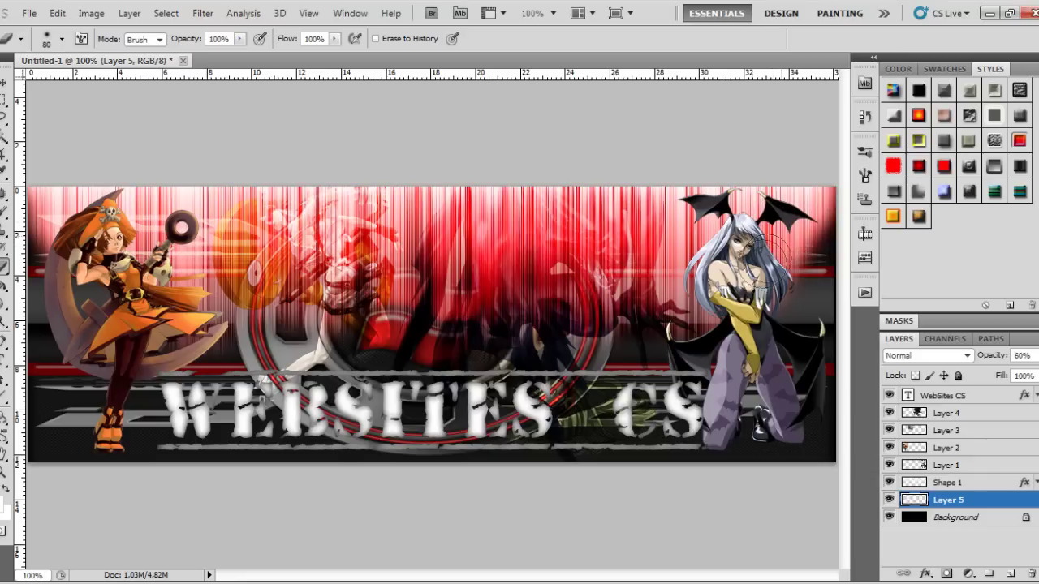
pyautogui.moveTo(609, 261)
pyautogui.mouseDown()
pyautogui.moveTo(610, 271)
pyautogui.moveTo(519, 301)
pyautogui.moveTo(349, 260)
pyautogui.moveTo(252, 197)
pyautogui.moveTo(97, 179)
pyautogui.moveTo(61, 186)
pyautogui.moveTo(65, 207)
pyautogui.moveTo(124, 209)
pyautogui.moveTo(203, 243)
pyautogui.moveTo(211, 251)
pyautogui.moveTo(163, 227)
pyautogui.moveTo(229, 262)
pyautogui.moveTo(194, 255)
pyautogui.moveTo(231, 308)
pyautogui.moveTo(347, 242)
pyautogui.moveTo(324, 189)
pyautogui.moveTo(345, 273)
pyautogui.moveTo(316, 312)
pyautogui.mouseUp()
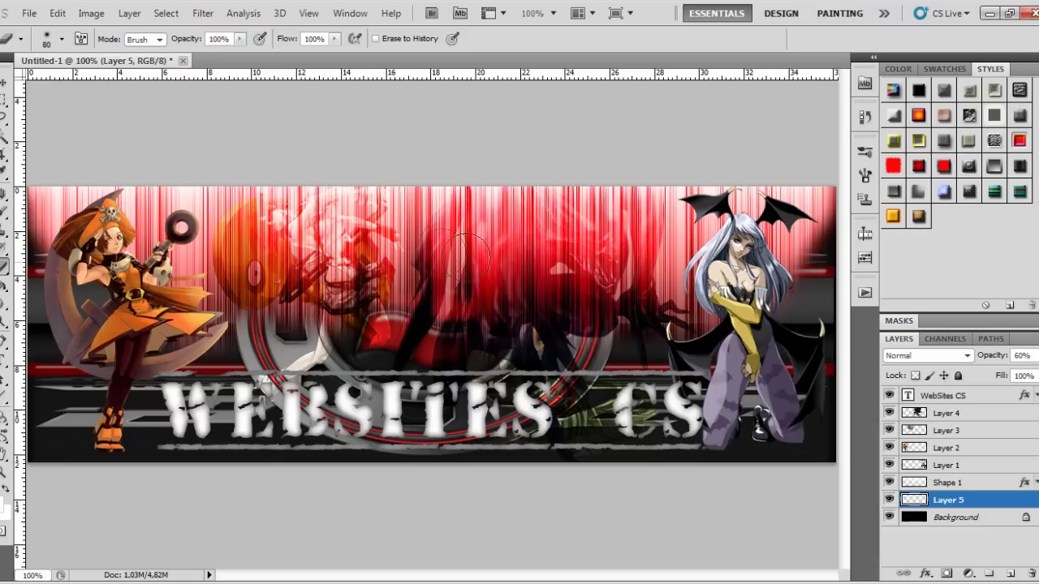
pyautogui.moveTo(594, 217); pyautogui.dragTo(791, 195)
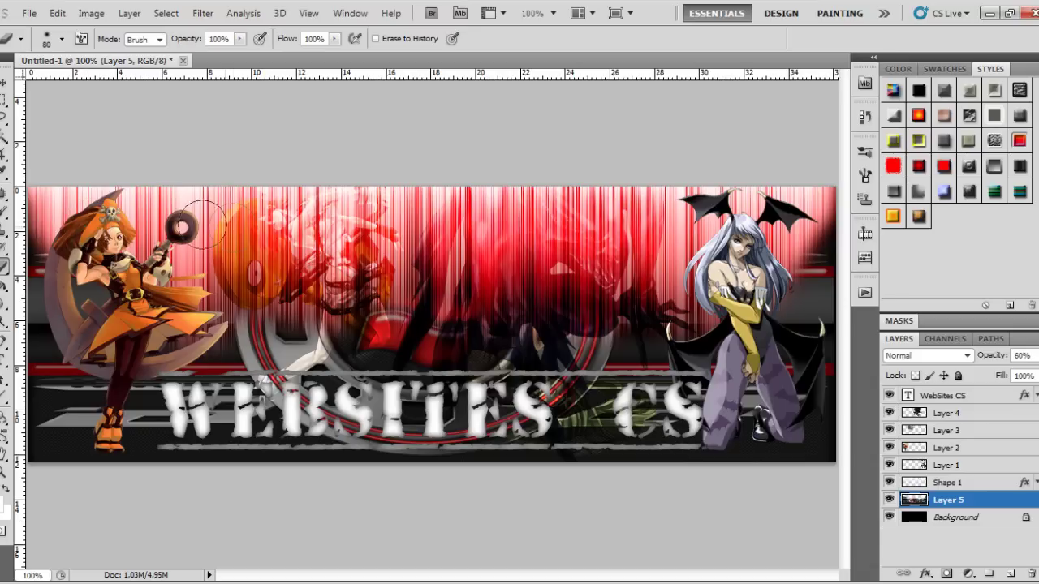
pyautogui.moveTo(73, 174); pyautogui.dragTo(526, 243)
# Browse the Save As dialog to Documentos > WebSites CS > Download.
pyautogui.hotkey('ctrl', 's')
pyautogui.click(309, 157)
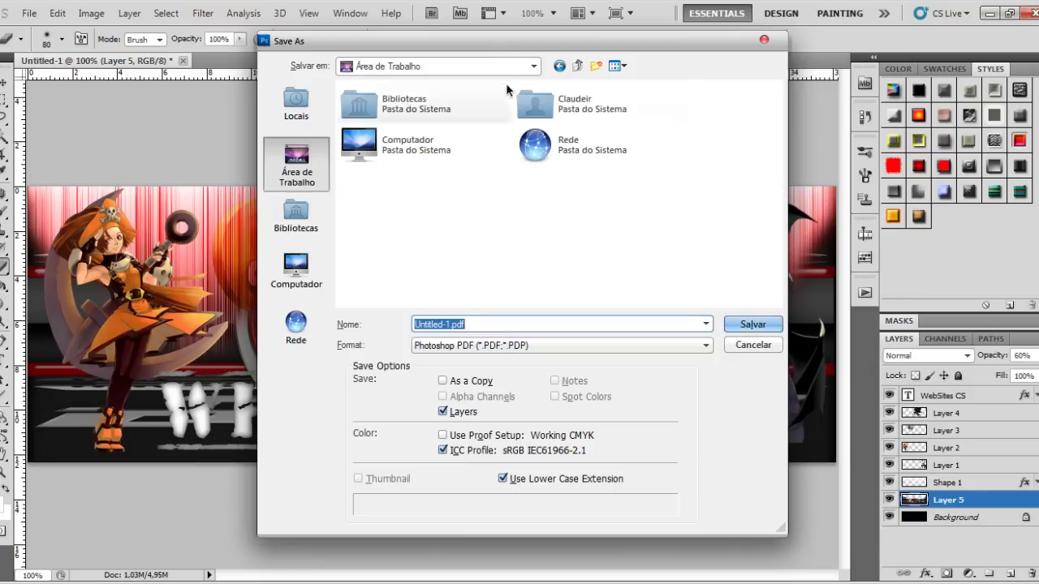
pyautogui.click(297, 220)
pyautogui.doubleClick(388, 105)
pyautogui.click(524, 243)
pyautogui.scroll(-2, 519, 260)
pyautogui.scroll(-2, 514, 278)
pyautogui.scroll(-1, 515, 278)
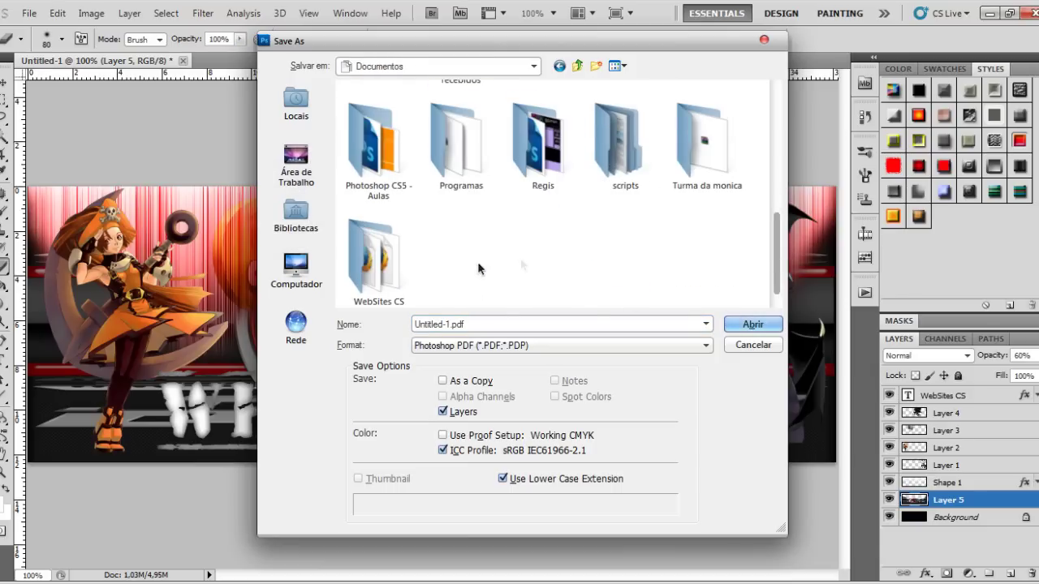
pyautogui.doubleClick(406, 264)
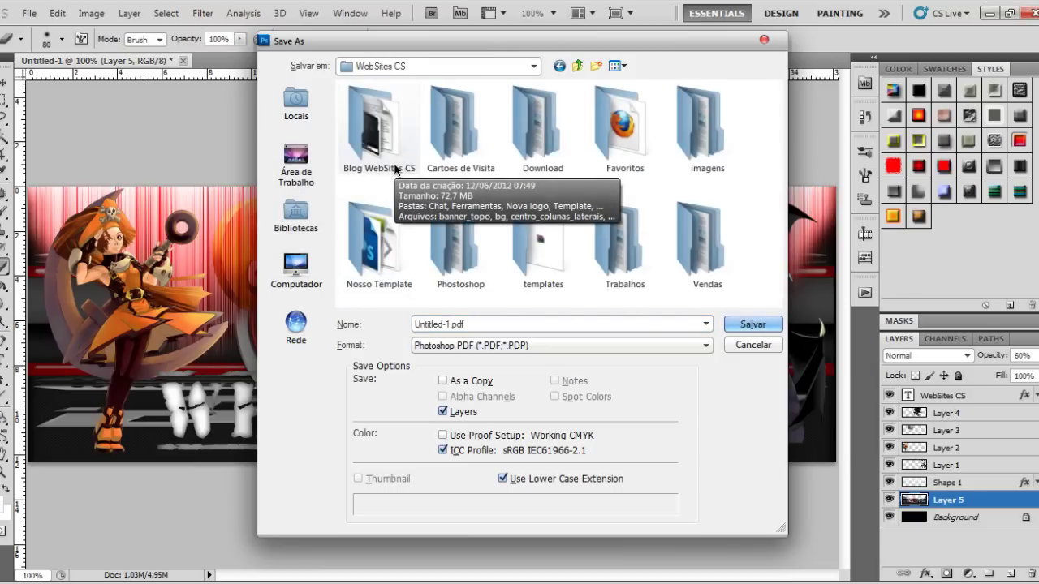
pyautogui.click(557, 139)
pyautogui.doubleClick(557, 139)
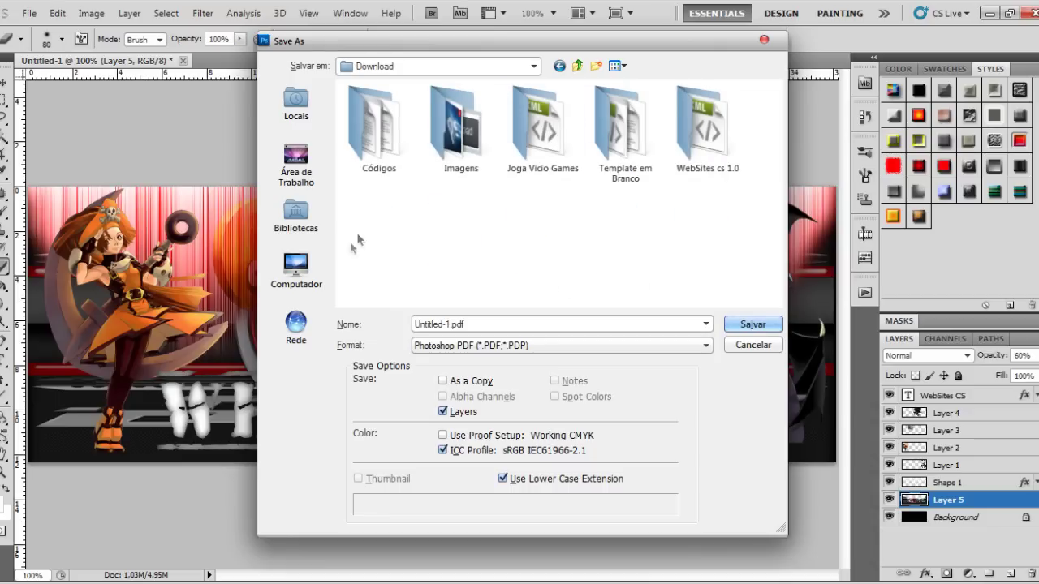
# Create a Banner's folder, save as 'banner' there, then cancel the PDF options.
pyautogui.click(595, 66)
pyautogui.write("Banner's")
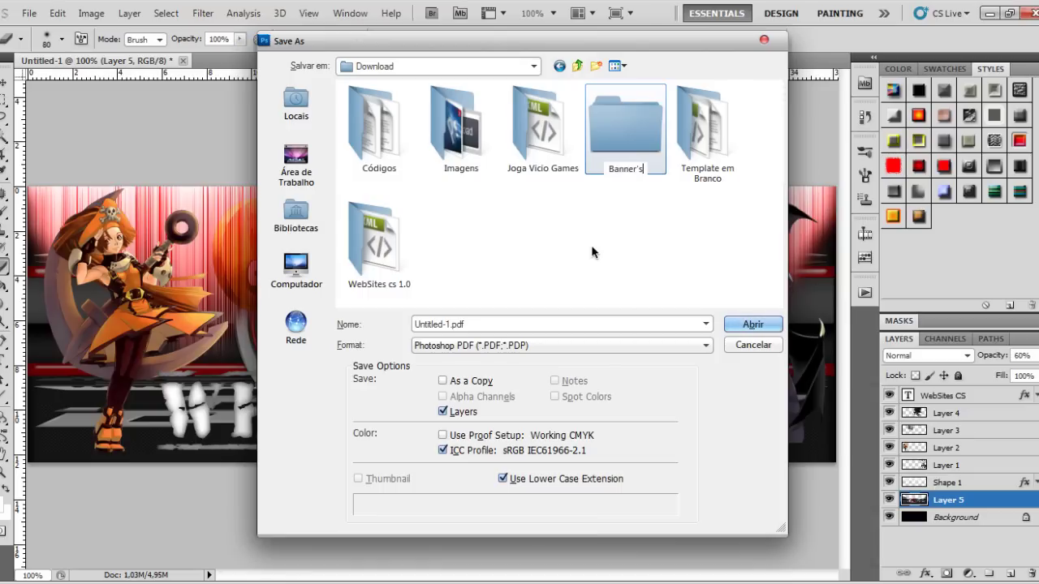
pyautogui.doubleClick(392, 146)
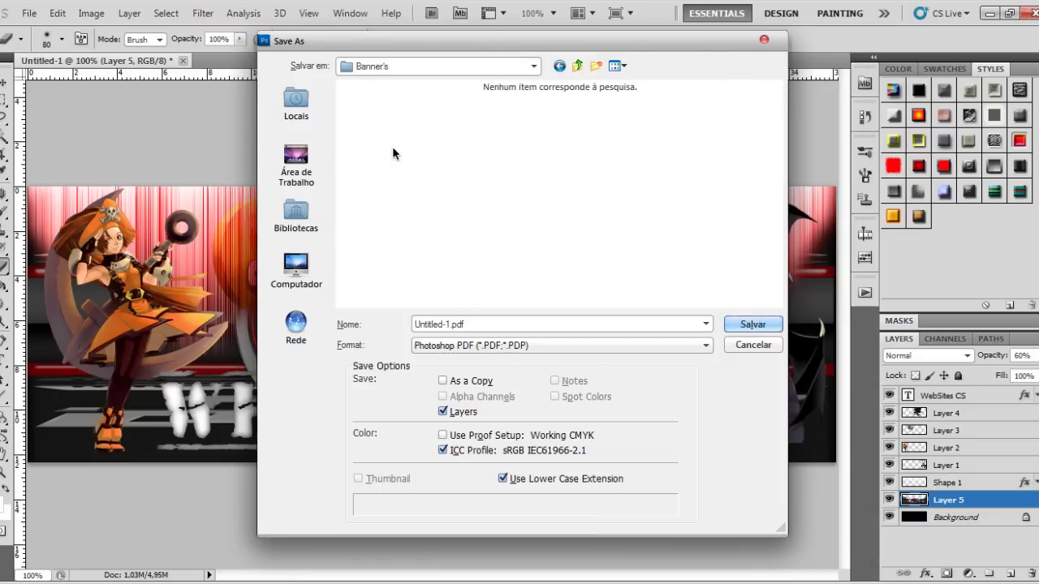
pyautogui.click(499, 327)
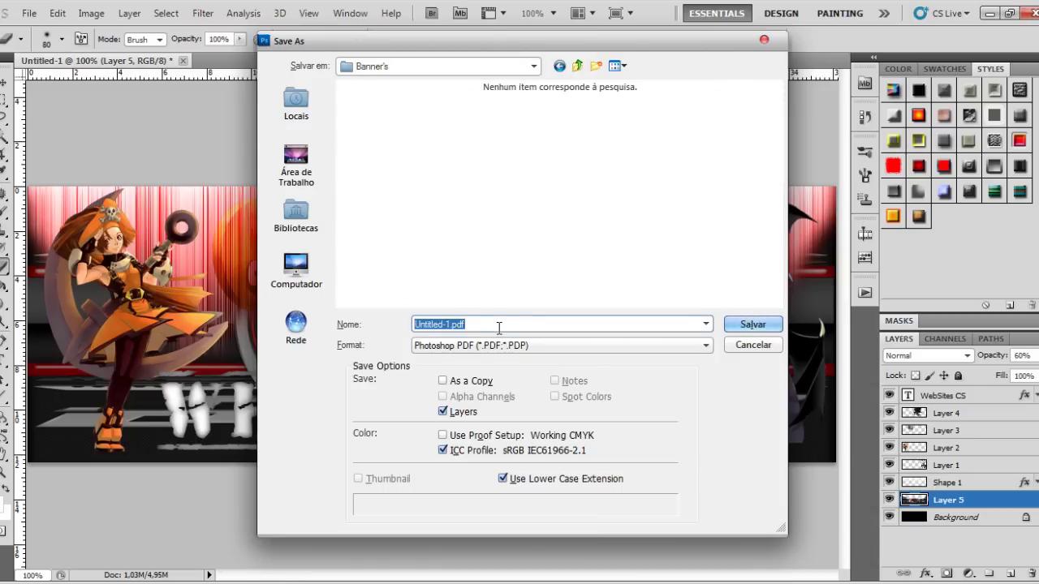
pyautogui.write('w')
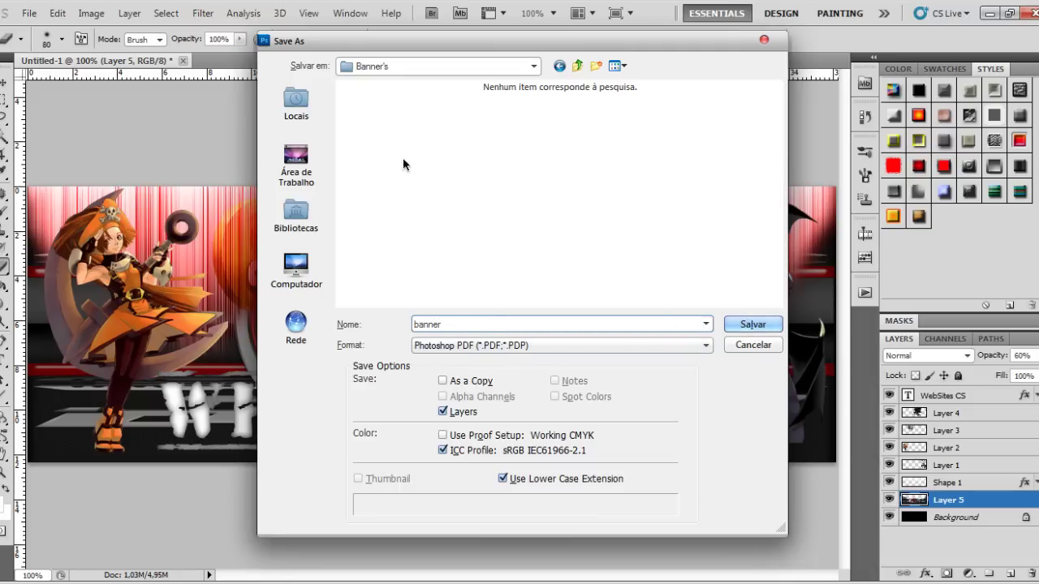
pyautogui.click(752, 325)
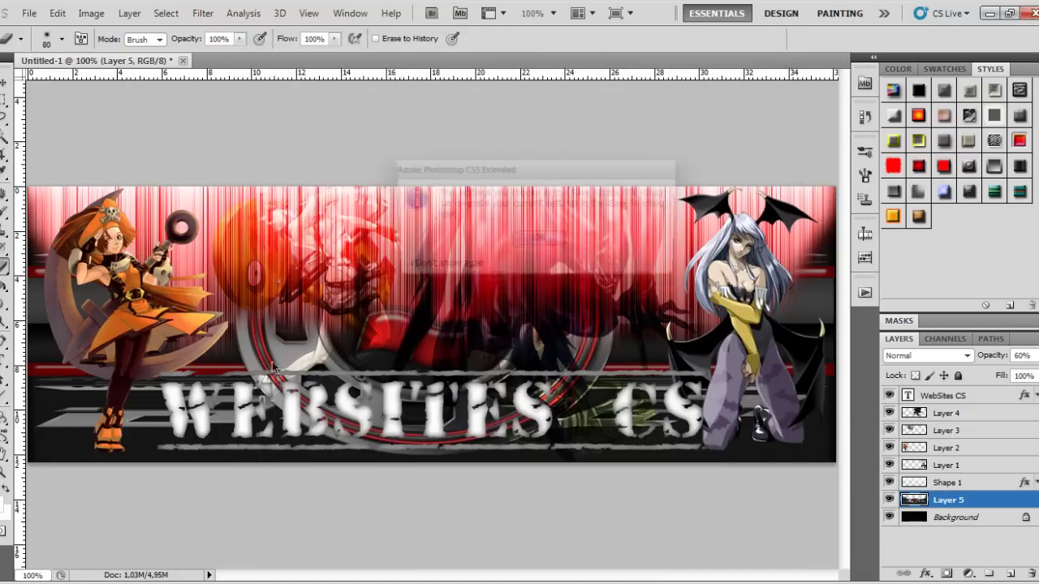
pyautogui.click(538, 242)
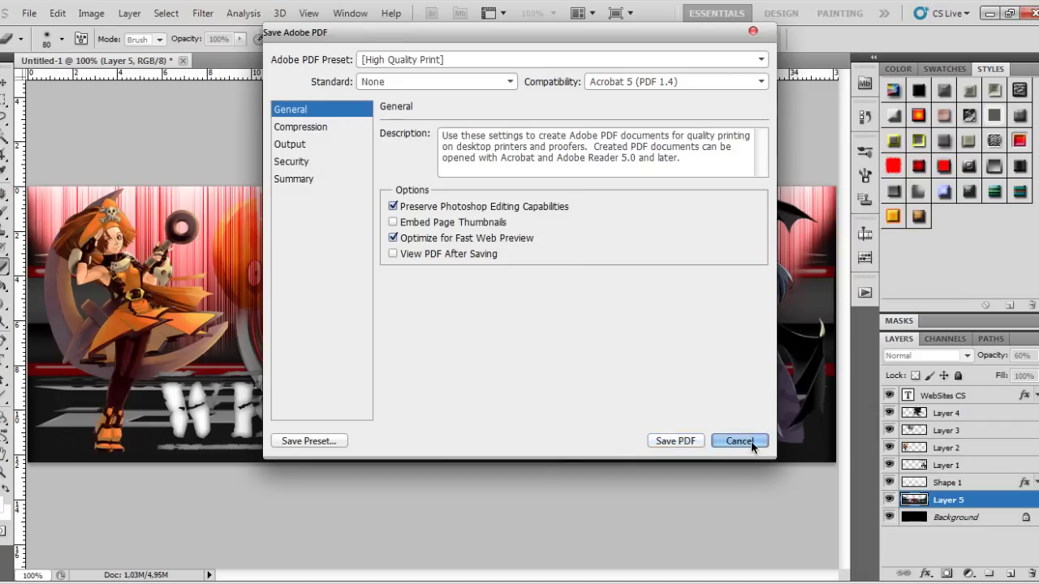
pyautogui.click(751, 441)
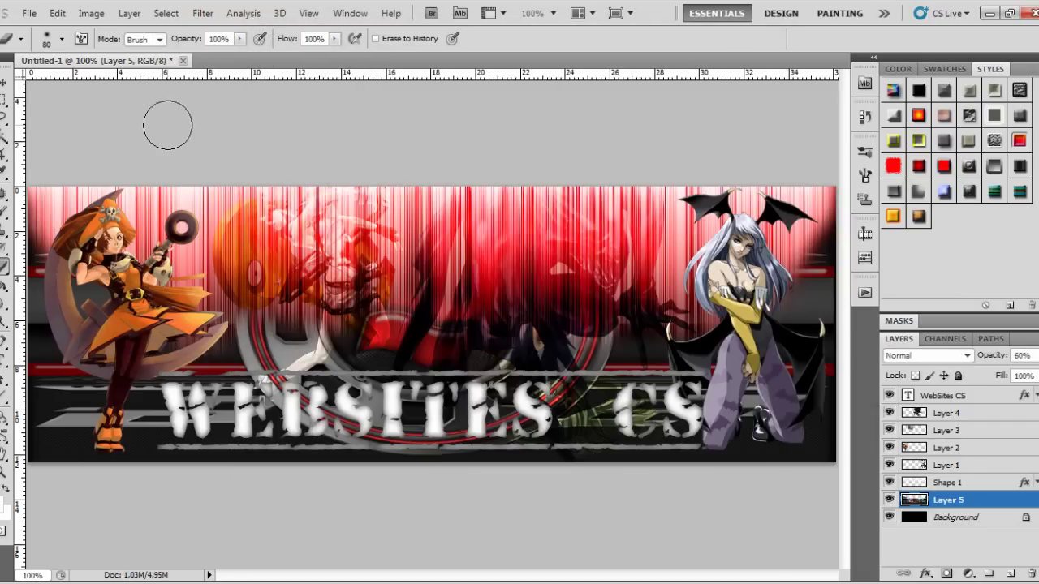
# Save the banner as banner01 in Photoshop PSD format, accepting maximized compatibility.
pyautogui.click(28, 13)
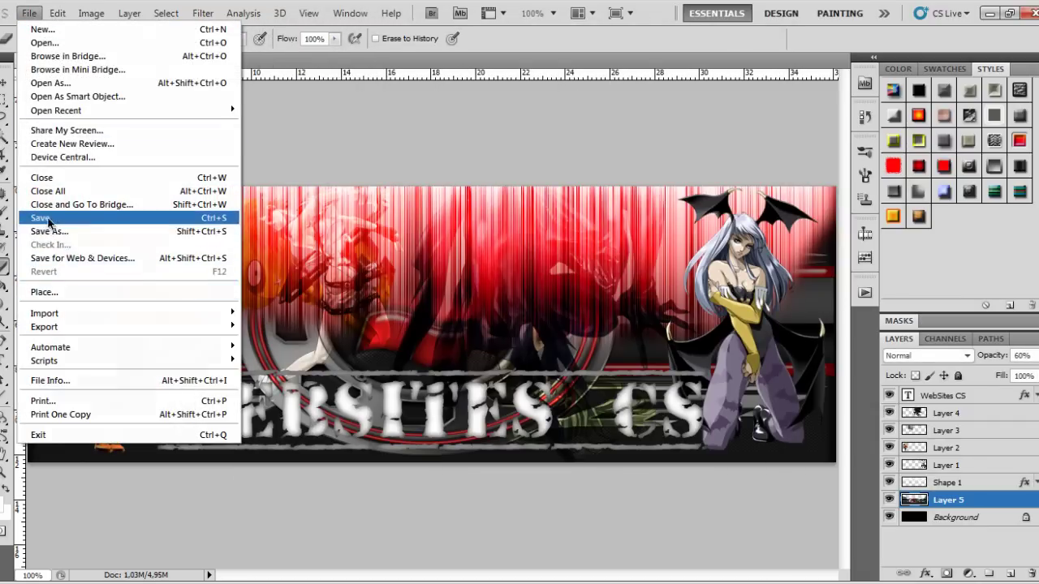
pyautogui.click(49, 232)
pyautogui.click(479, 345)
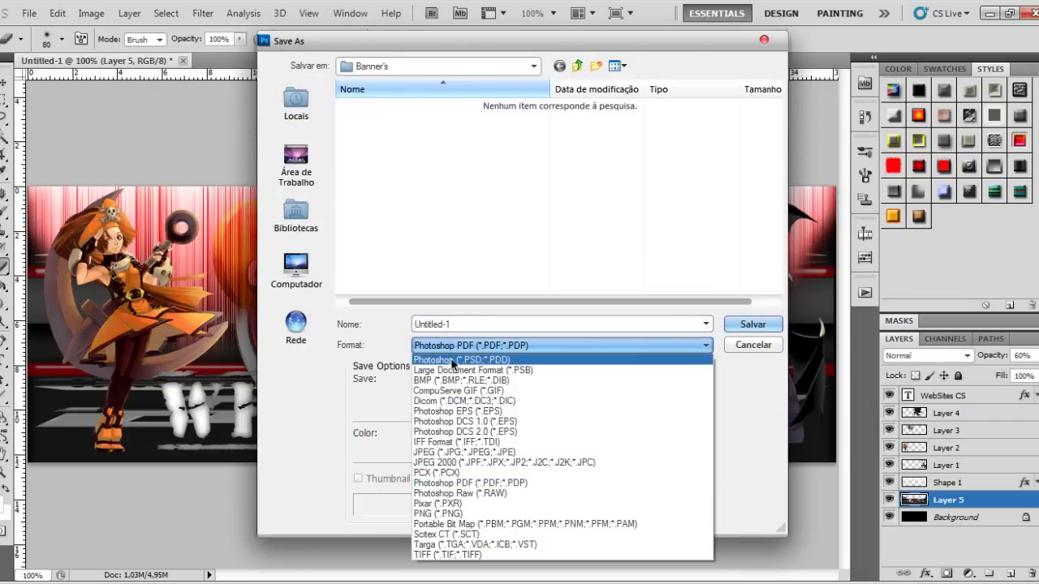
pyautogui.click(467, 359)
pyautogui.doubleClick(484, 324)
pyautogui.write('banner01')
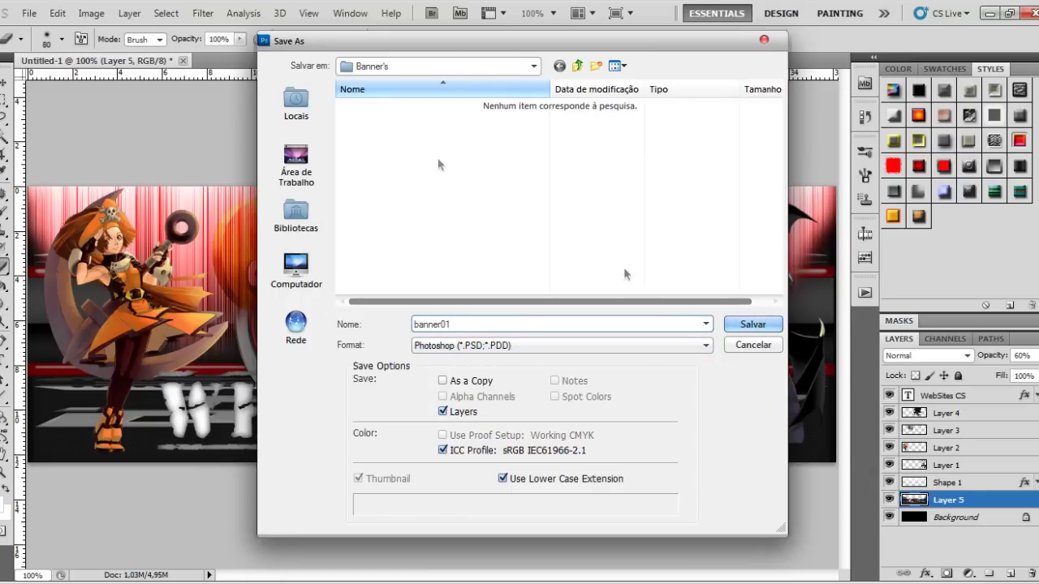
pyautogui.click(755, 325)
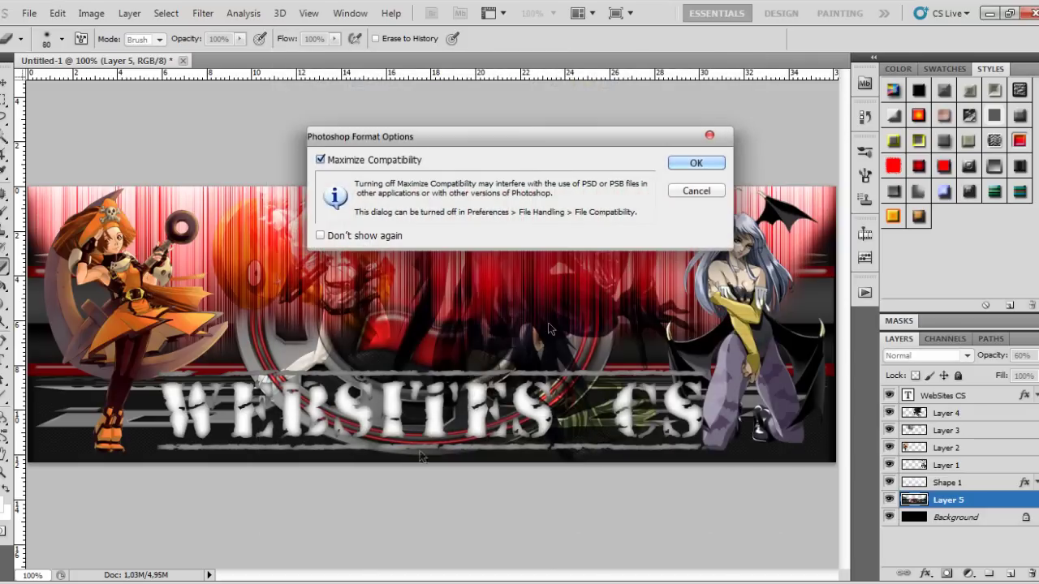
pyautogui.click(696, 163)
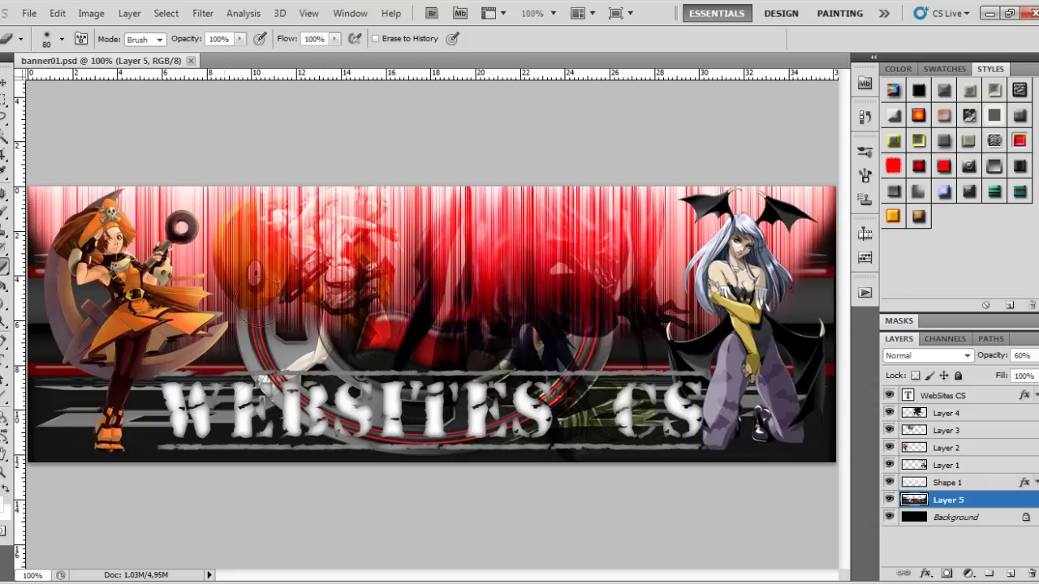
# In Save for Web & Devices, keep PNG-24 as the optimized export format.
pyautogui.click(30, 14)
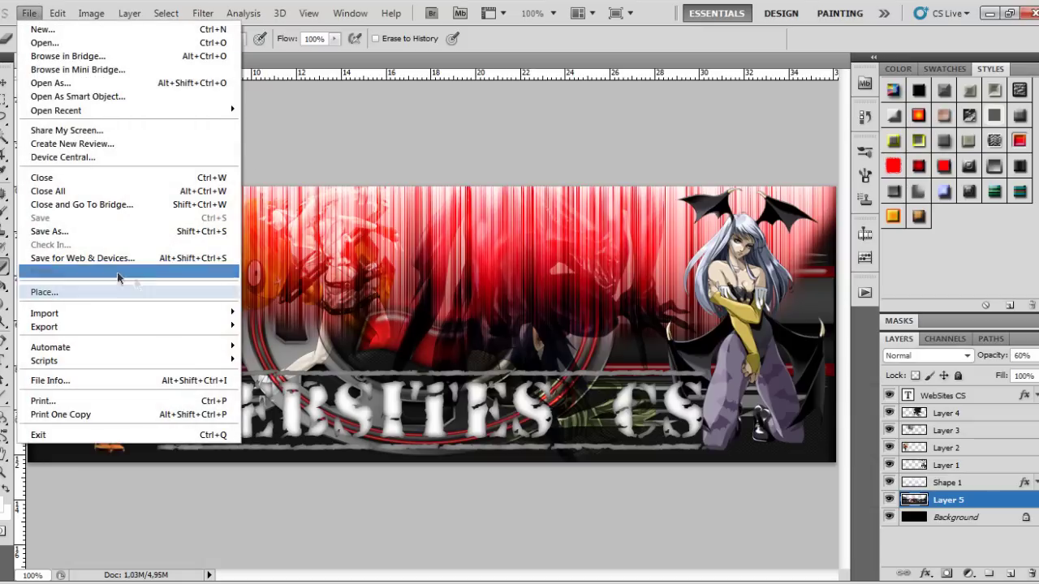
pyautogui.click(98, 258)
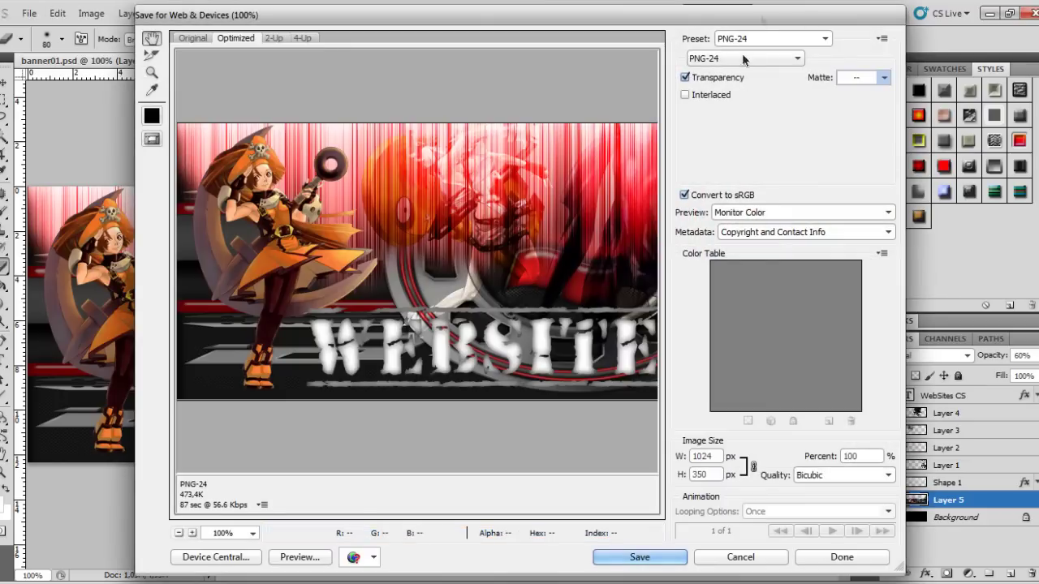
pyautogui.click(719, 60)
pyautogui.click(733, 65)
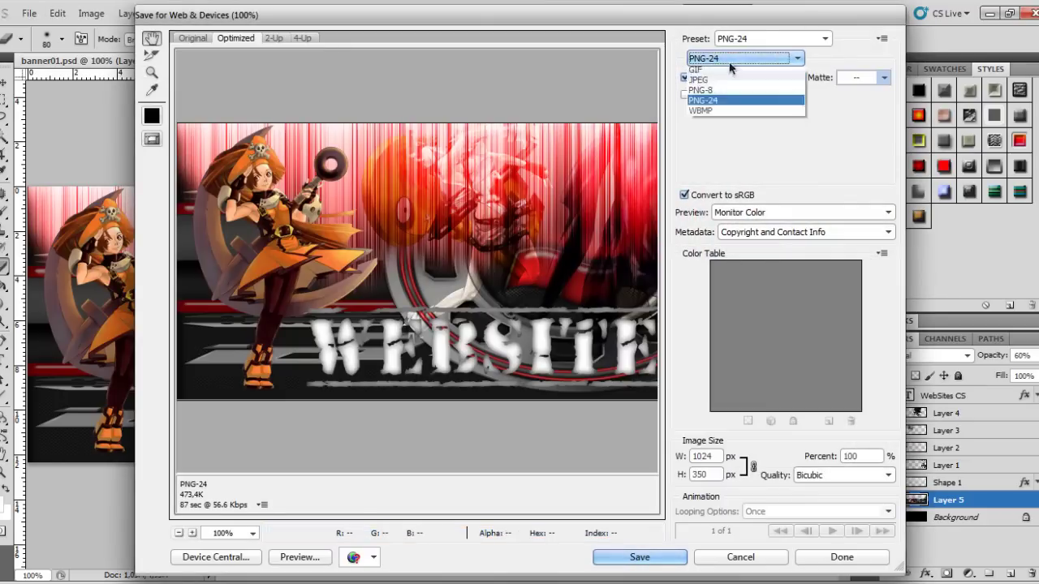
pyautogui.click(713, 102)
pyautogui.click(722, 62)
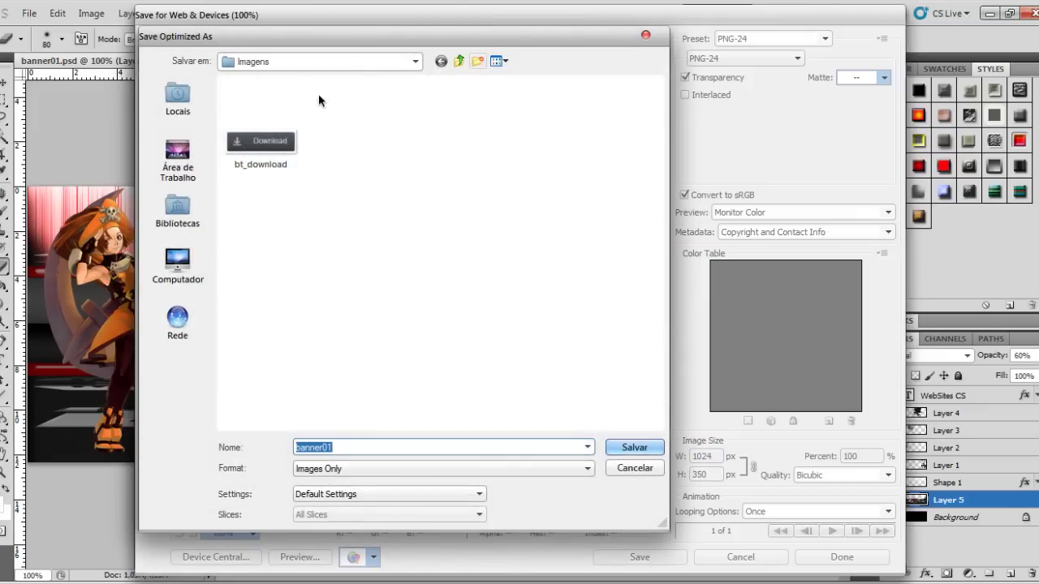
# Save banner01.png into the Banner's folder, then open the Documents library from Start.
pyautogui.click(459, 62)
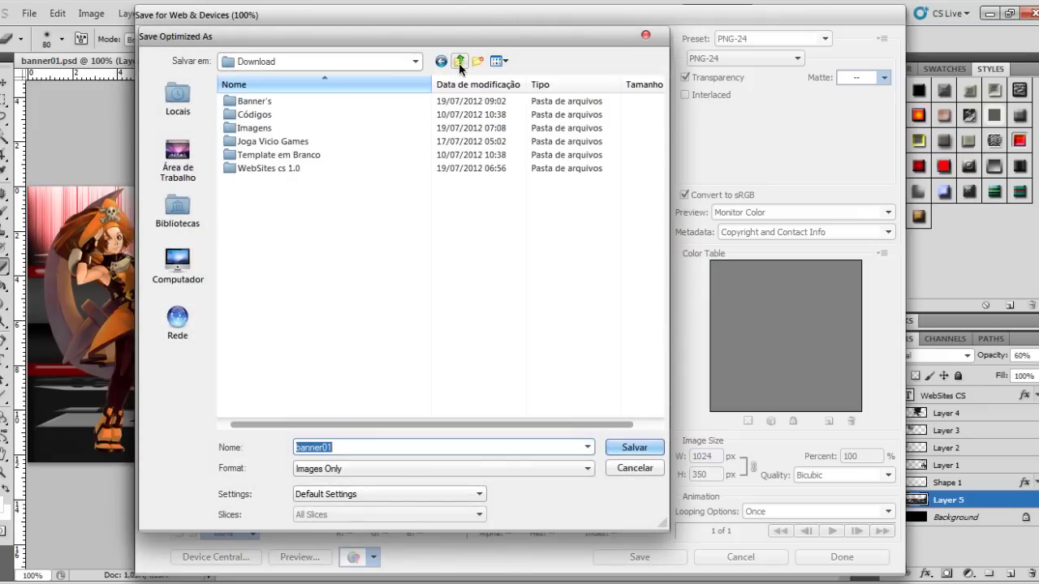
pyautogui.doubleClick(252, 102)
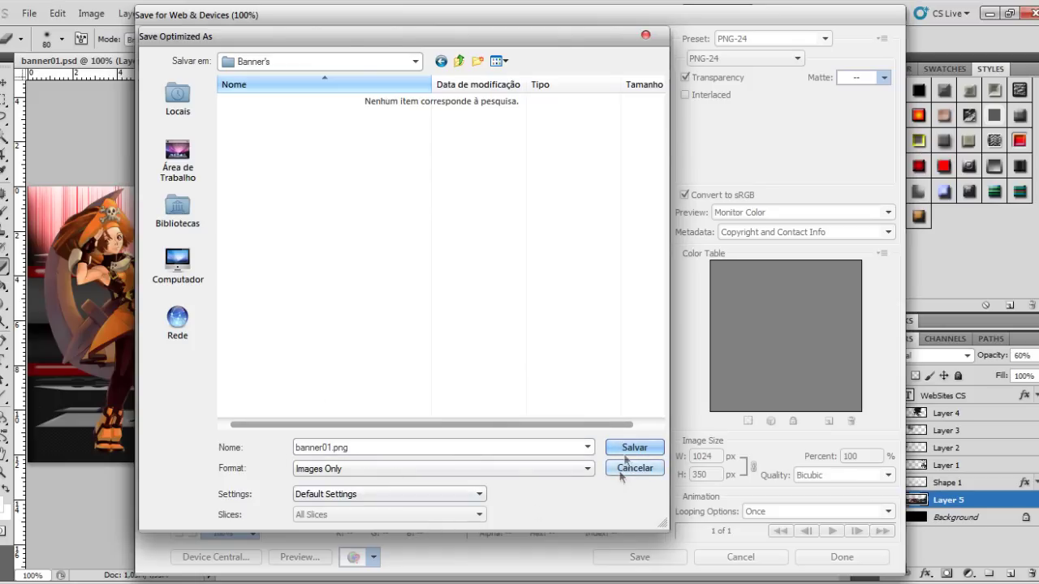
pyautogui.click(629, 449)
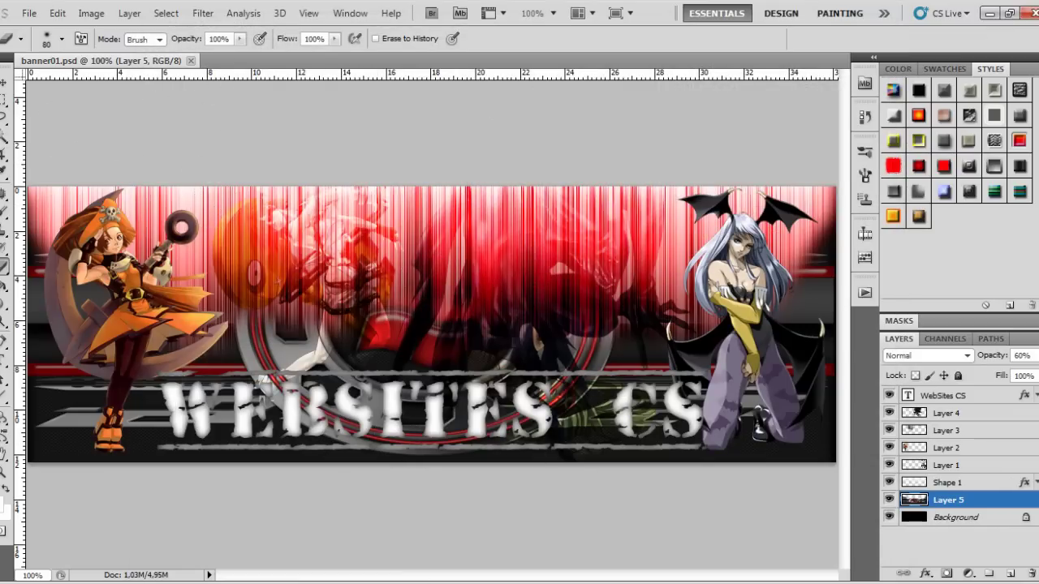
pyautogui.press('super')
pyautogui.click(220, 47)
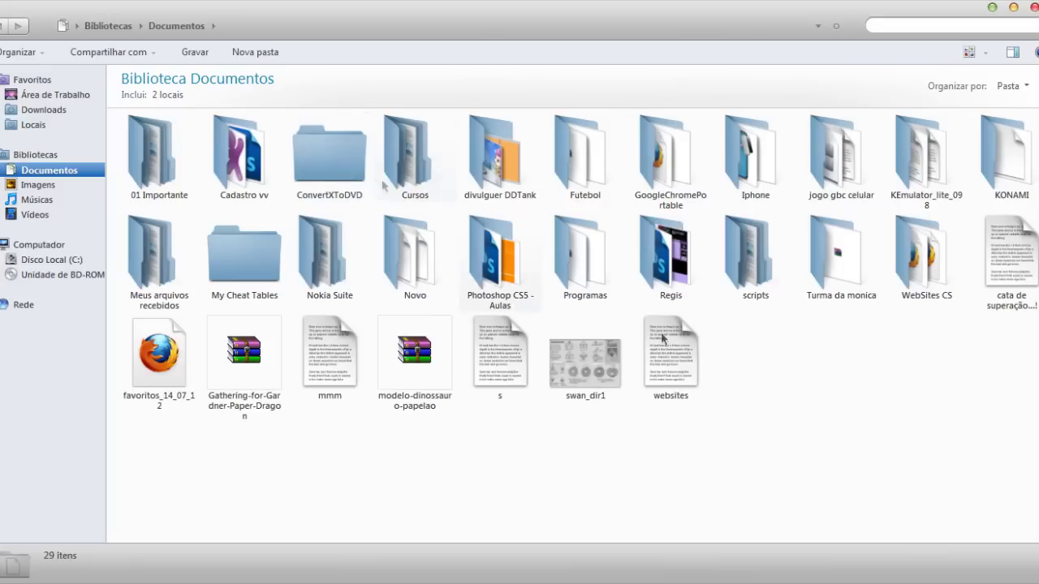
# Go to WebSites CS > Download > Banner's and open banner01.png in Windows Photo Viewer.
pyautogui.doubleClick(926, 252)
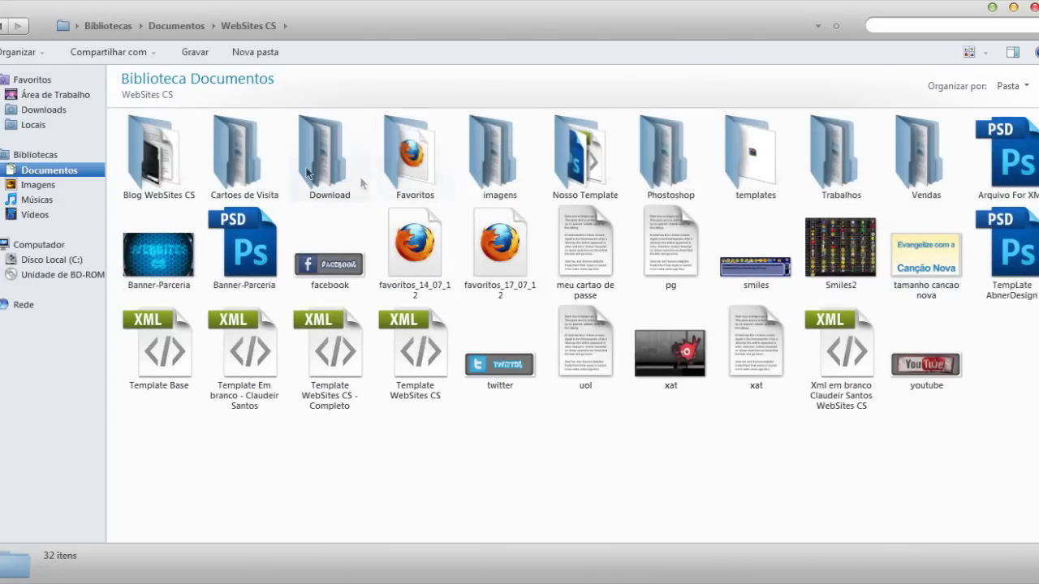
pyautogui.doubleClick(307, 173)
pyautogui.doubleClick(152, 162)
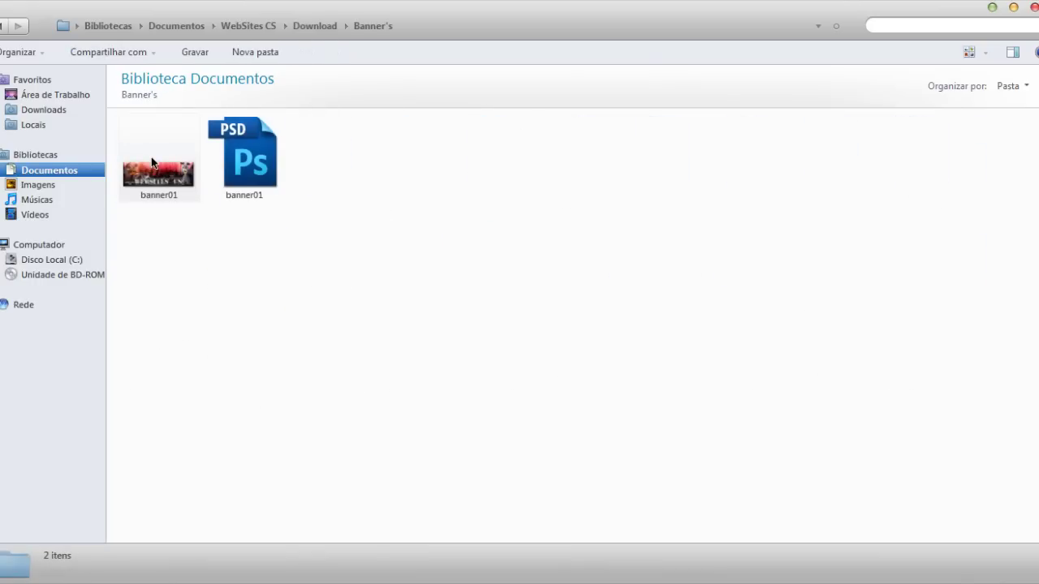
pyautogui.doubleClick(162, 164)
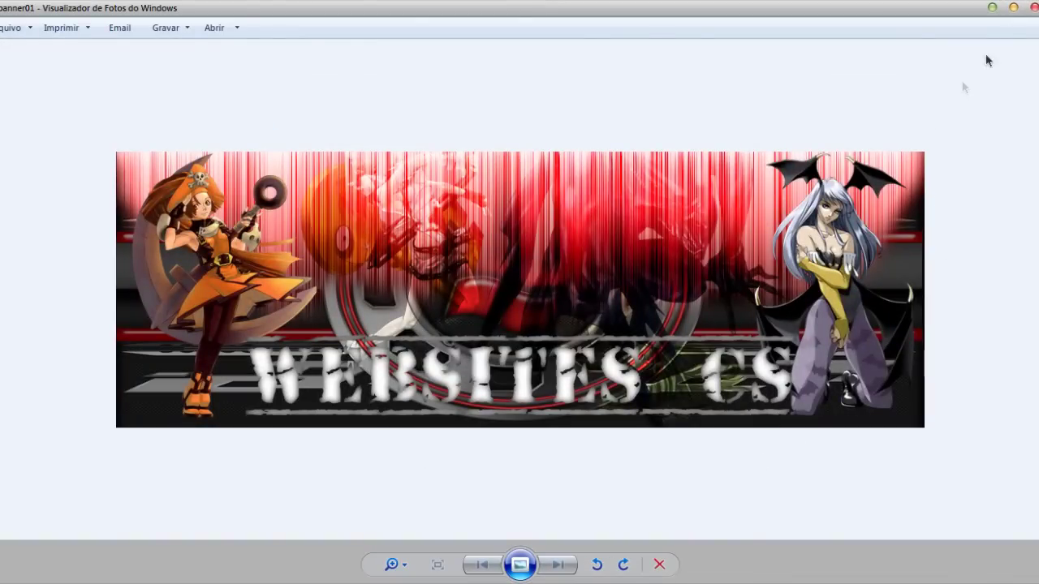
# Close Windows Photo Viewer and clear the file selection in Explorer.
pyautogui.click(1031, 10)
pyautogui.click(589, 301)
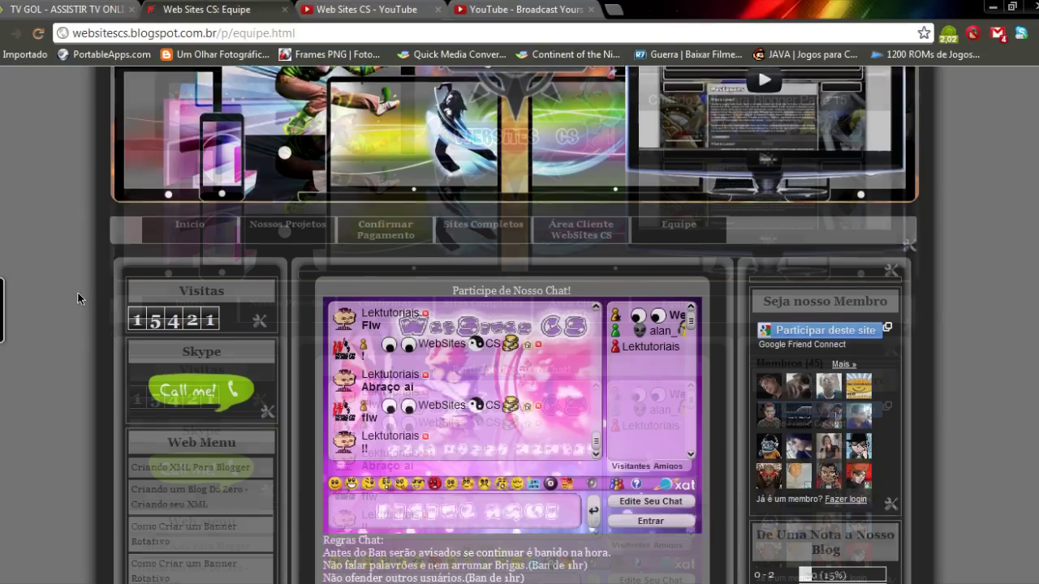
# Scroll through the open WebSites CS blog page in Chrome.
pyautogui.scroll(-5, 71, 284)
pyautogui.scroll(-2, 122, 284)
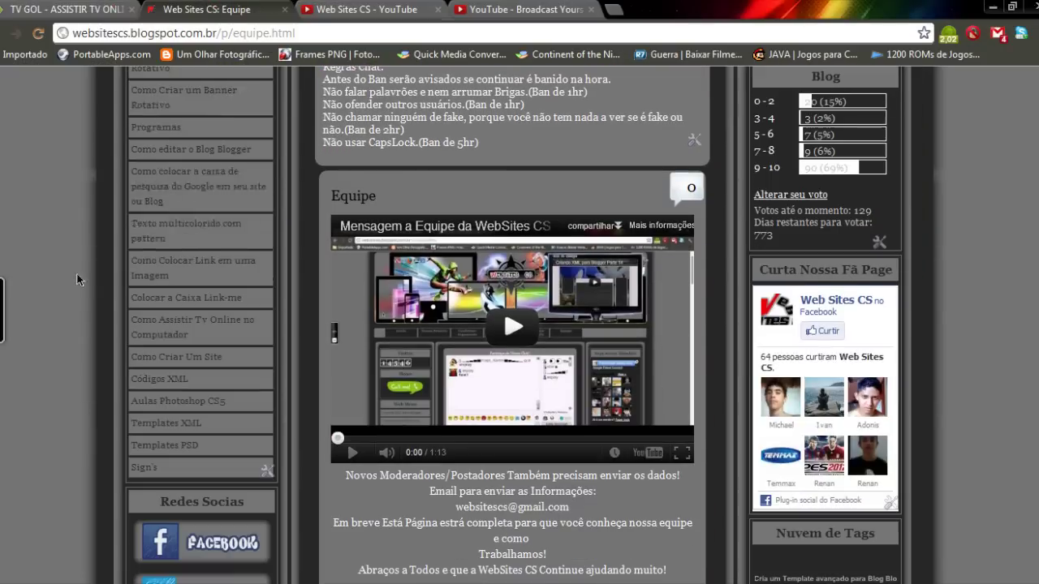
pyautogui.scroll(-3, 162, 284)
pyautogui.scroll(1, 186, 284)
pyautogui.scroll(3, 187, 284)
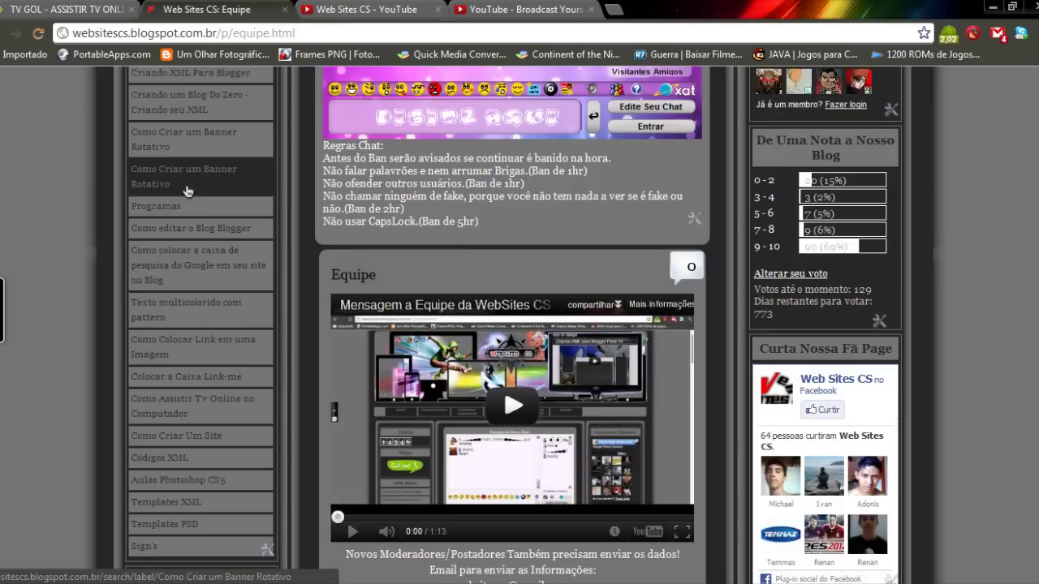
pyautogui.scroll(-2, 189, 243)
pyautogui.scroll(3, 207, 204)
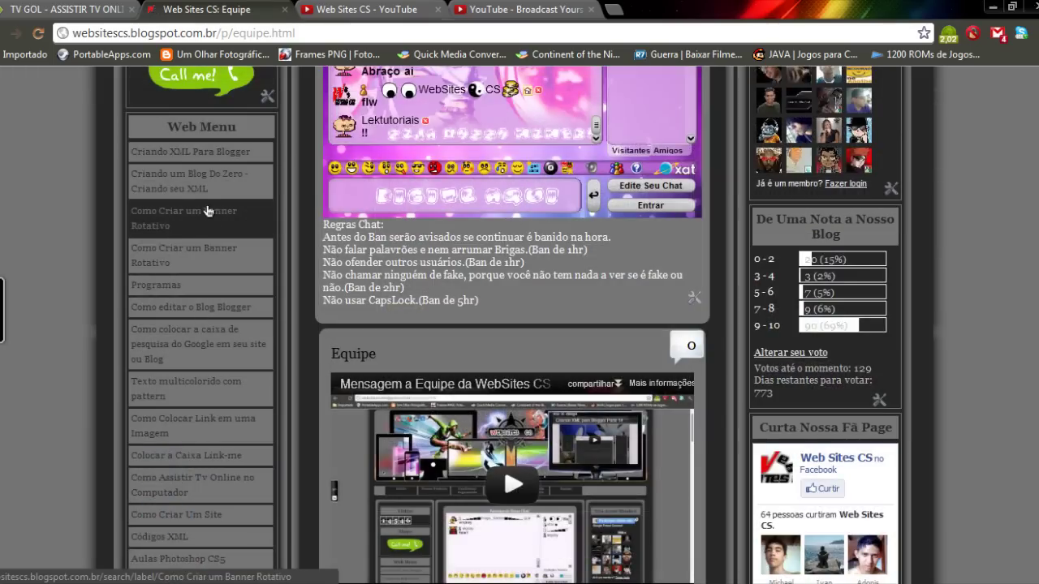
pyautogui.scroll(4, 207, 209)
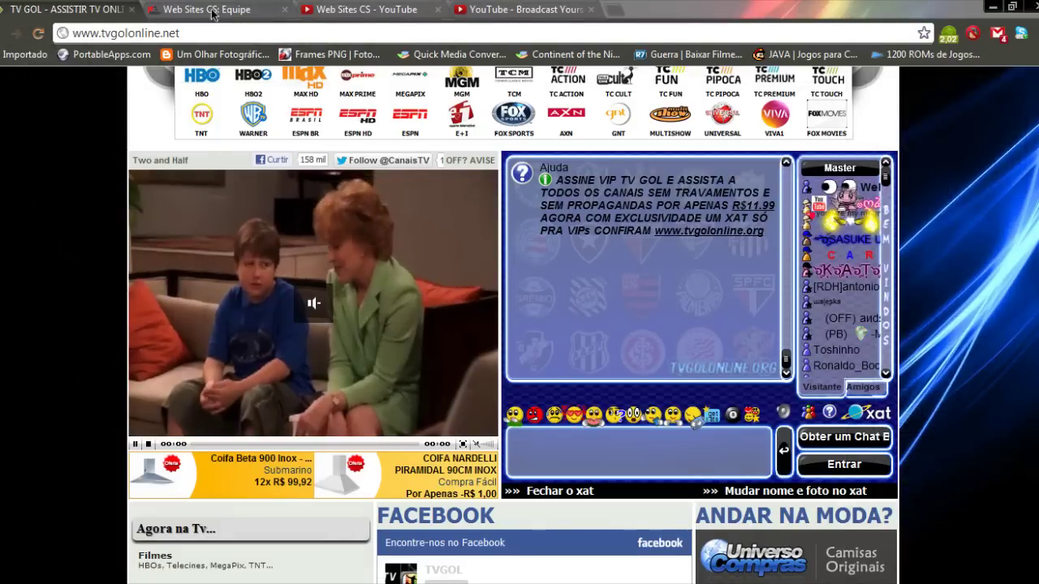
# Switch to the Web Sites CS: Equipe tab and scroll back to its header banner.
pyautogui.click(213, 9)
pyautogui.scroll(-3, 59, 152)
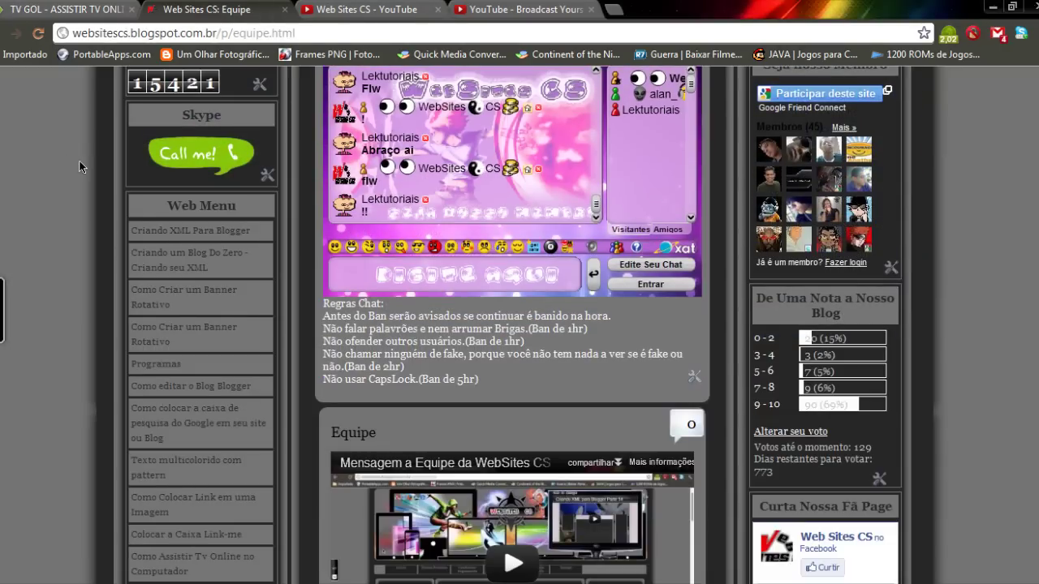
pyautogui.scroll(2, 145, 295)
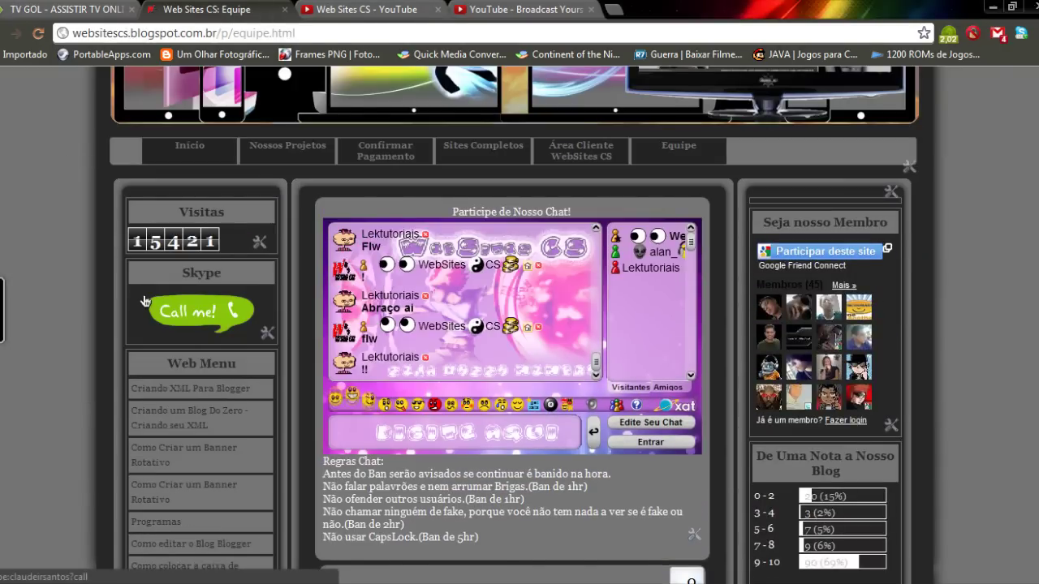
pyautogui.scroll(2, 144, 300)
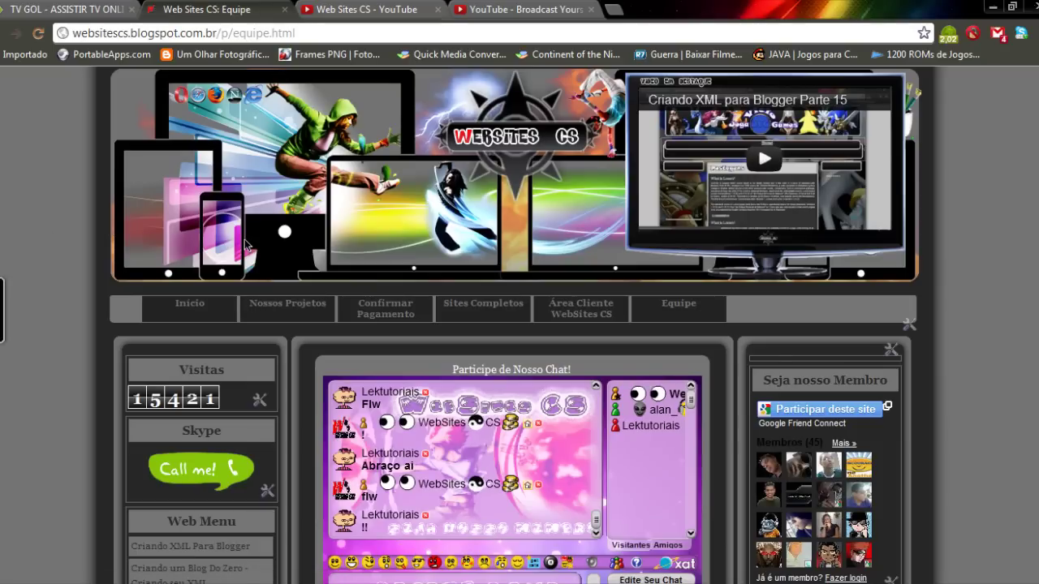